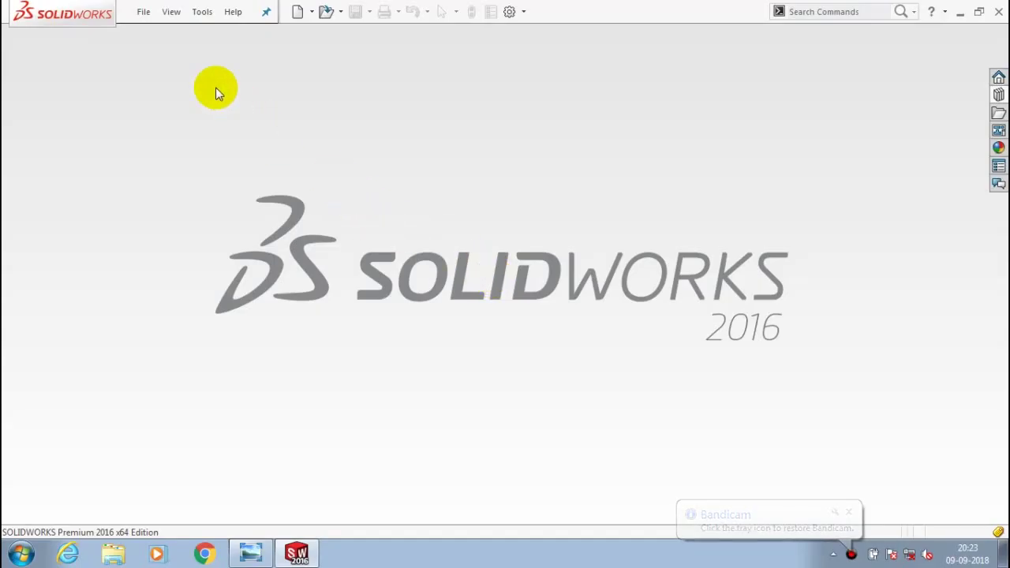
Step: Create a new part document
{"action": "left_click", "coordinate": [144, 12]}
{"action": "left_click", "coordinate": [145, 33]}
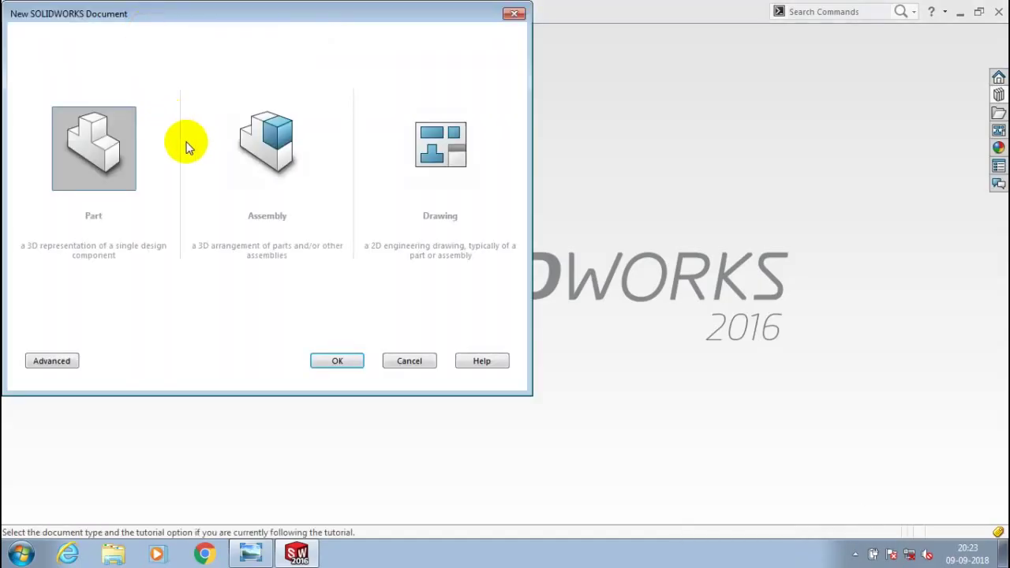
{"action": "left_click", "coordinate": [326, 359]}
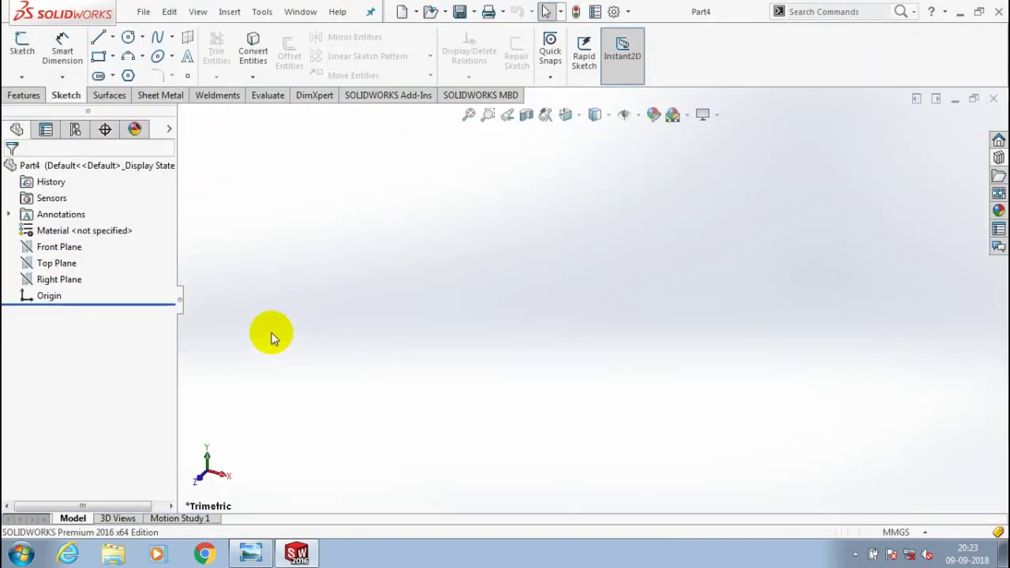
Step: Sketch a vertical construction centerline through the origin on the Front Plane, viewed face-on, extending above and below the origin
{"action": "right_click", "coordinate": [128, 245]}
{"action": "left_click", "coordinate": [143, 231]}
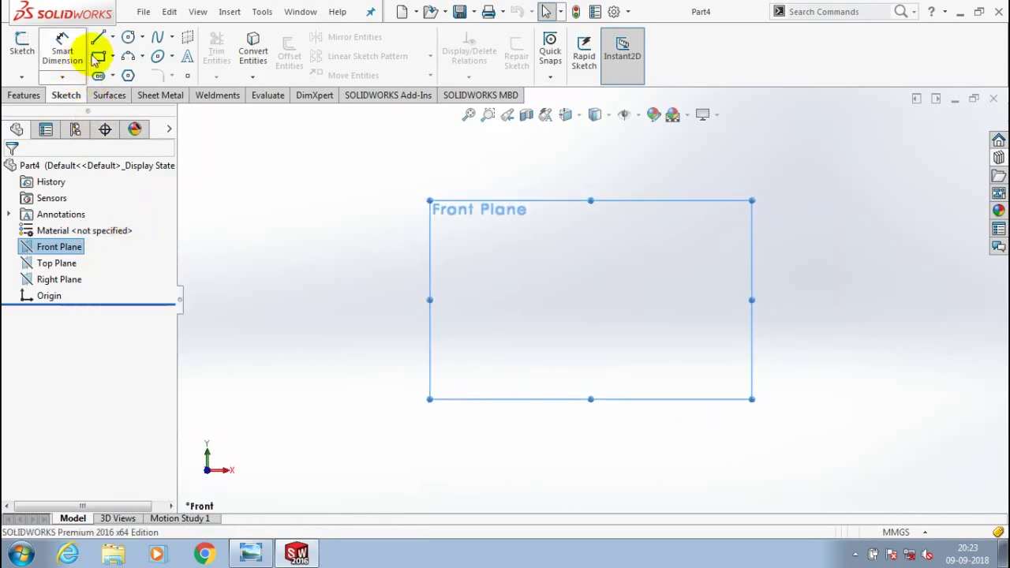
{"action": "left_click", "coordinate": [113, 38]}
{"action": "left_click", "coordinate": [110, 69]}
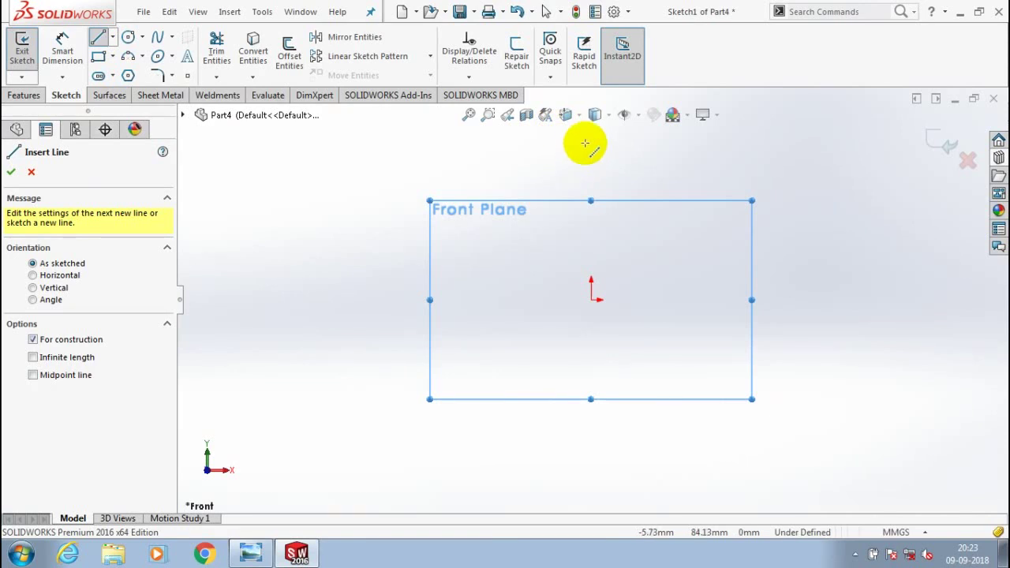
{"action": "left_click", "coordinate": [591, 137]}
{"action": "left_click", "coordinate": [592, 479]}
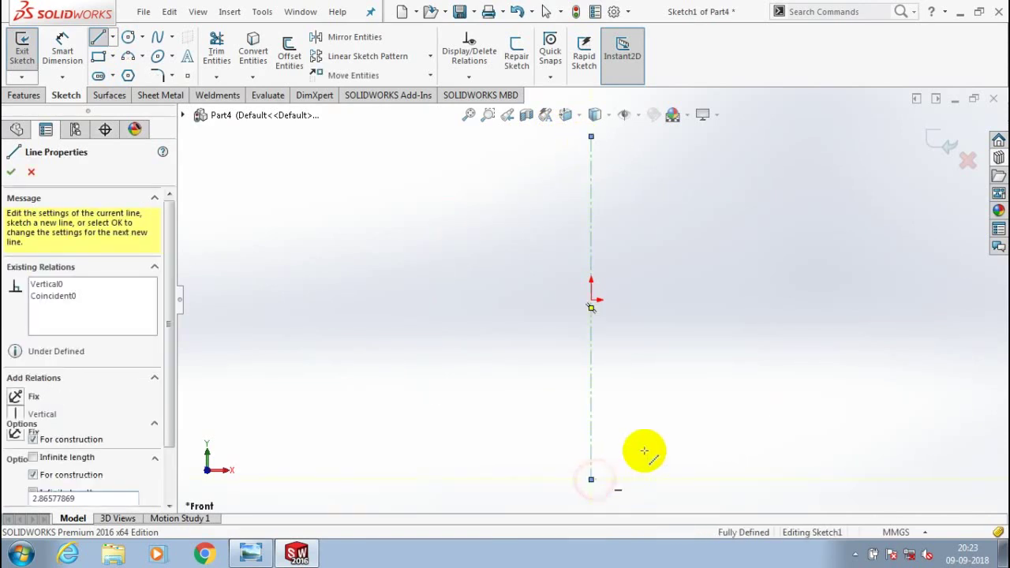
{"action": "double_click", "coordinate": [906, 339]}
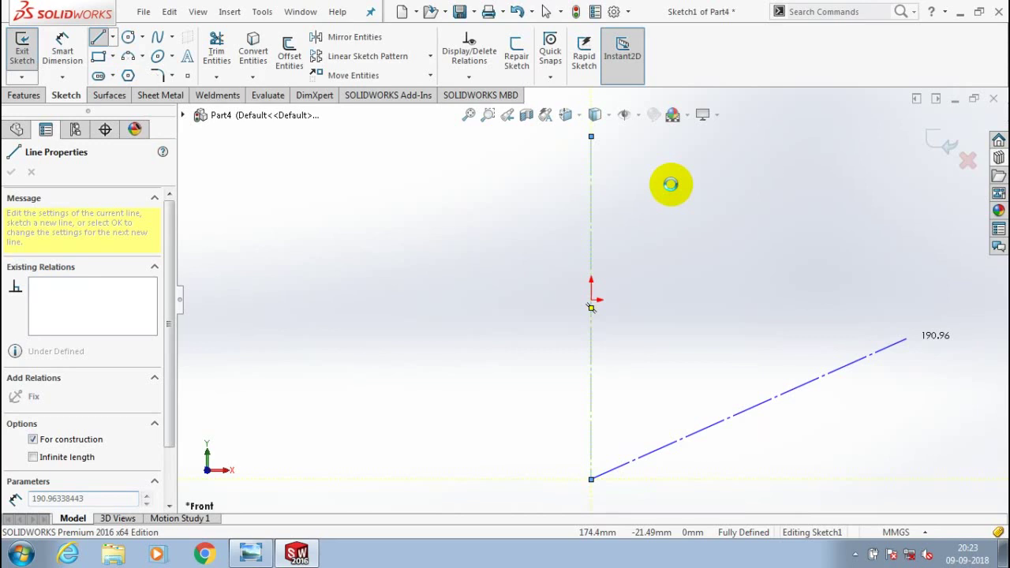
{"action": "key", "text": "Escape"}
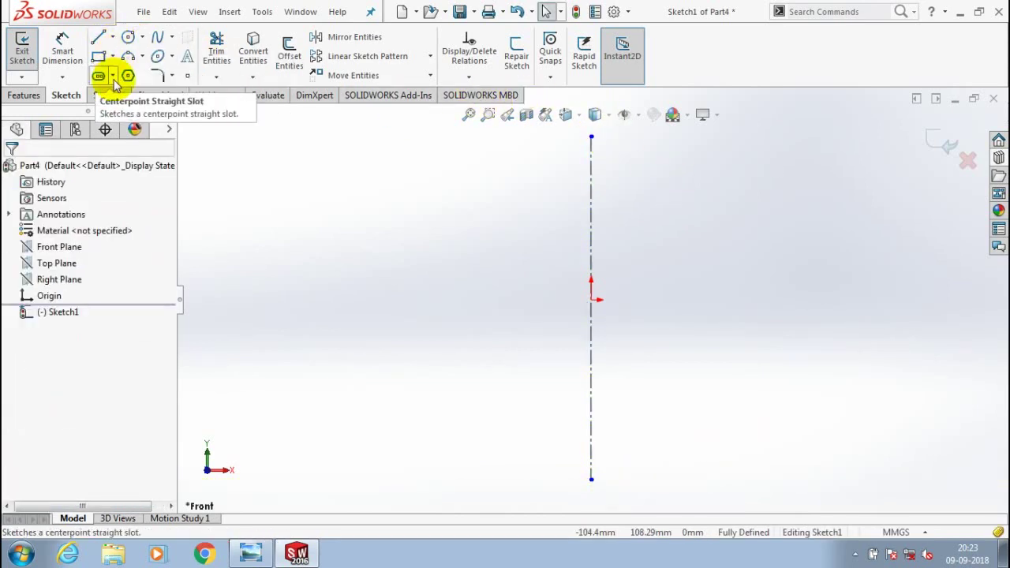
Step: Sketch a nearly horizontal centerpoint straight slot centred on the centerline below the origin, about 246 mm between arc centres and 36 mm wide
{"action": "left_click", "coordinate": [113, 76]}
{"action": "left_click", "coordinate": [128, 95]}
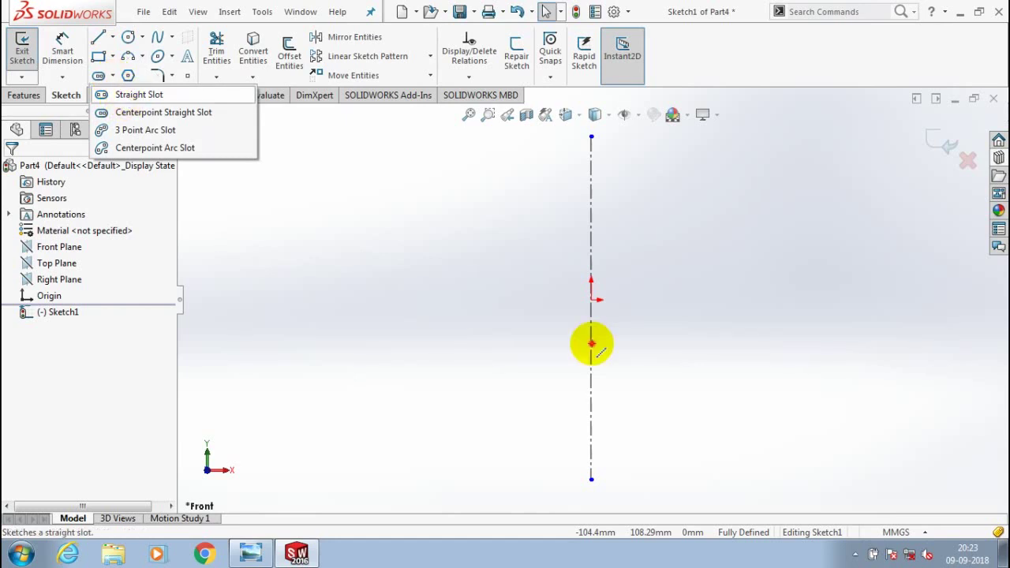
{"action": "left_click", "coordinate": [592, 343]}
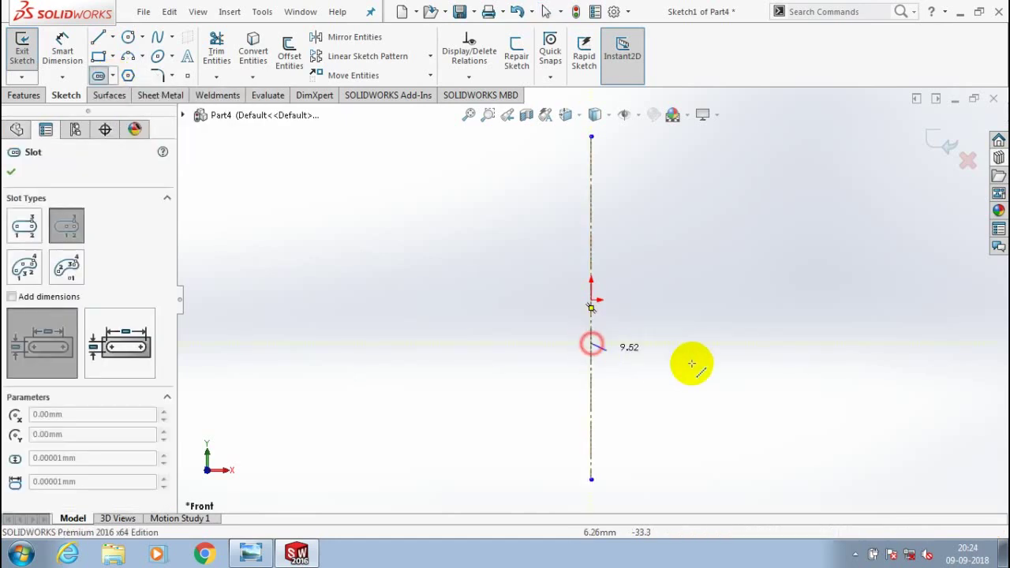
{"action": "left_click", "coordinate": [815, 347]}
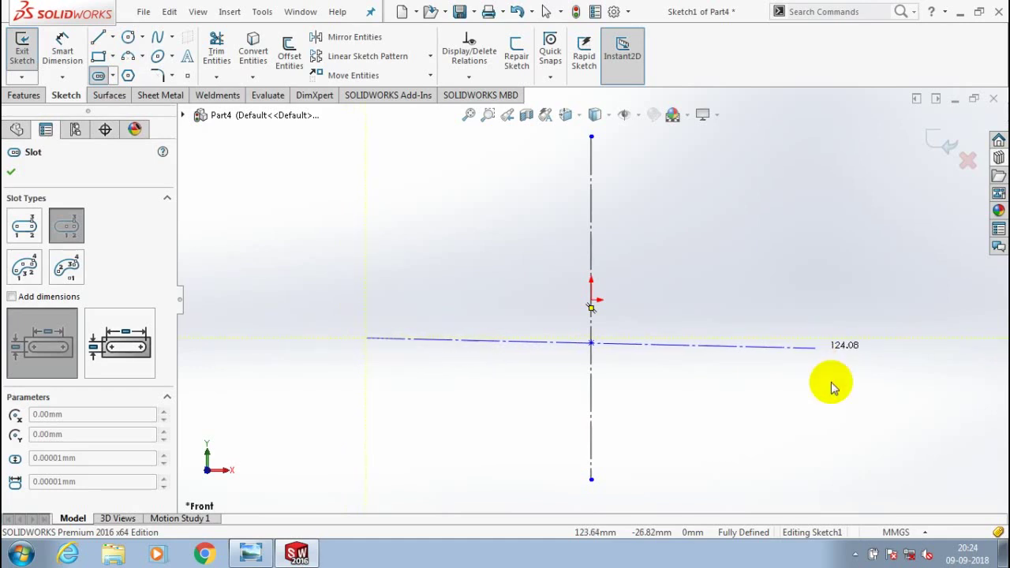
{"action": "left_click", "coordinate": [829, 386]}
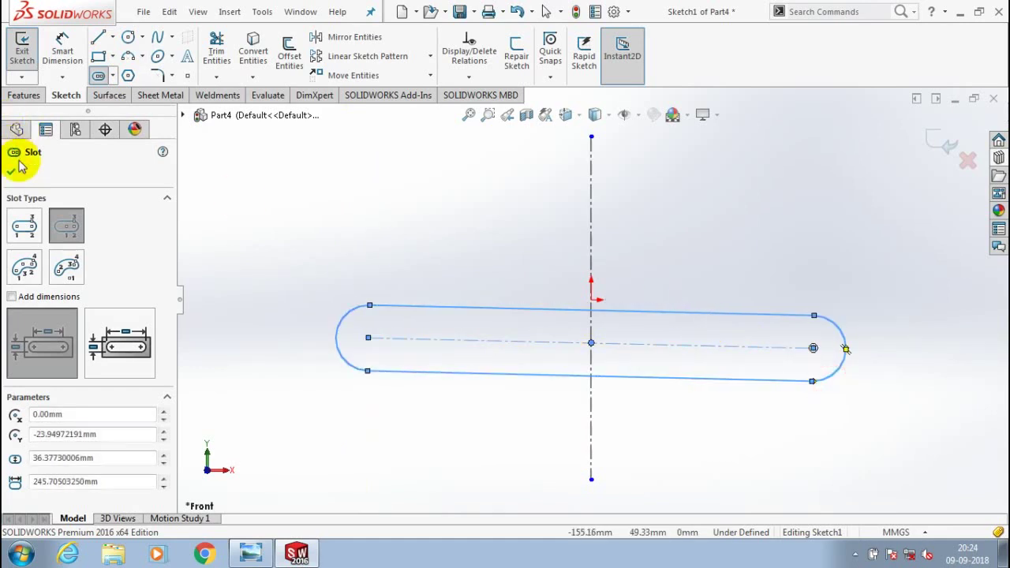
Step: Sketch a shorter horizontal centerpoint straight slot centred on the centerline above the origin, about 162 mm between arc centres
{"action": "left_click", "coordinate": [114, 76]}
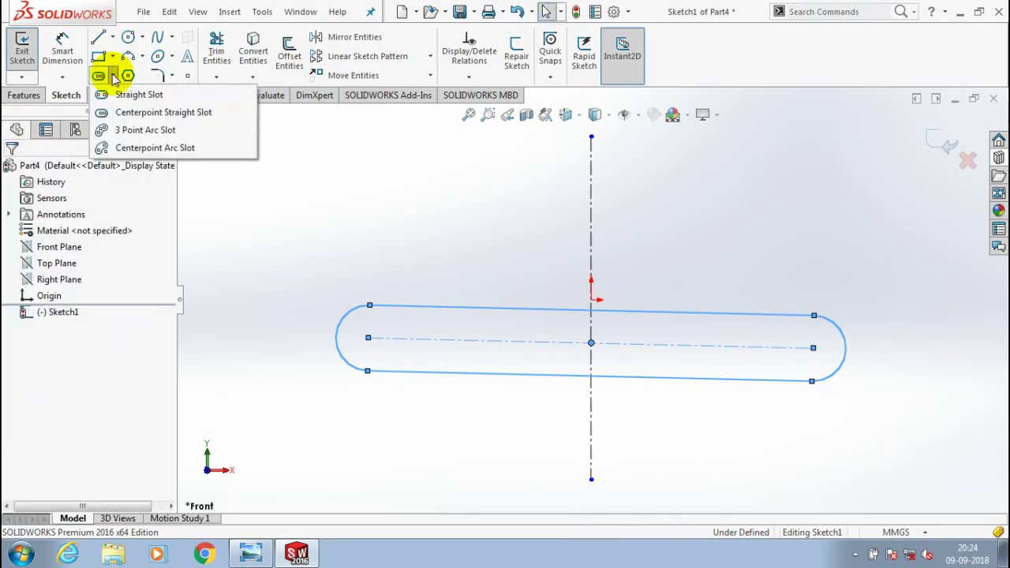
{"action": "left_click", "coordinate": [130, 112]}
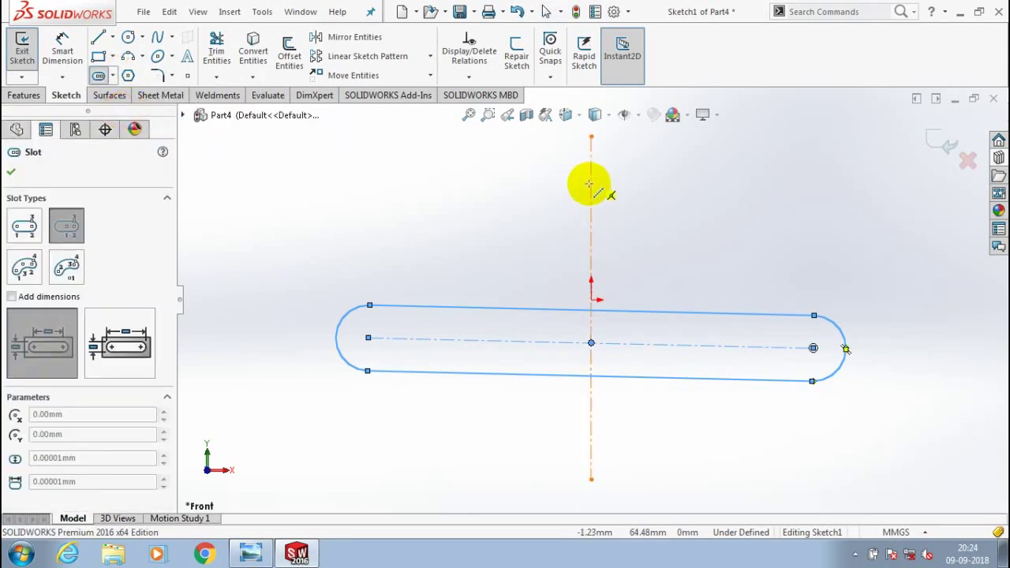
{"action": "left_click", "coordinate": [592, 183]}
{"action": "left_click", "coordinate": [738, 184]}
{"action": "left_click", "coordinate": [739, 207]}
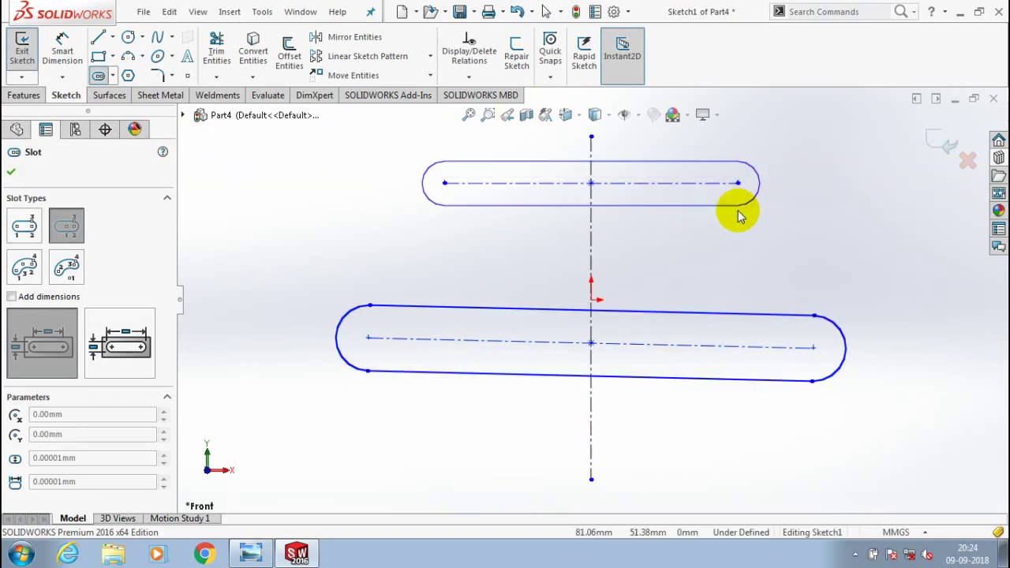
{"action": "left_click", "coordinate": [11, 171]}
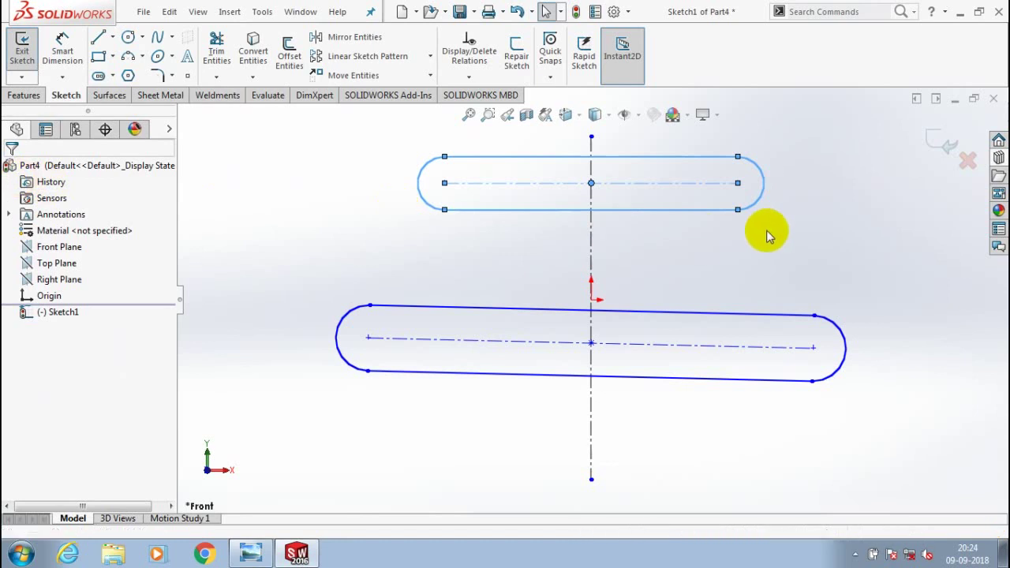
Step: Apply a Horizontal relation to the upper slot's construction centerline
{"action": "left_click", "coordinate": [668, 183]}
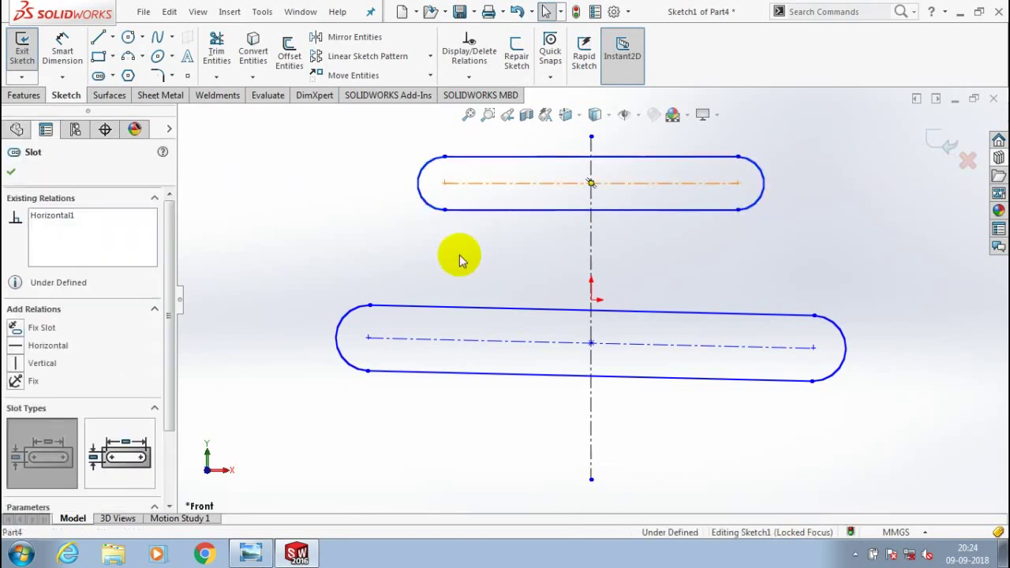
{"action": "left_click", "coordinate": [60, 354]}
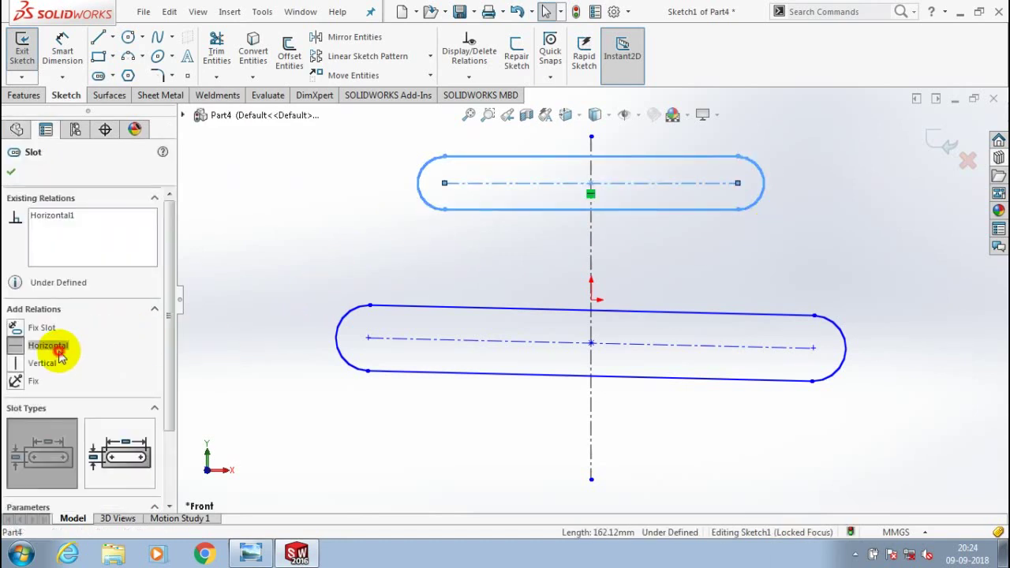
{"action": "left_click", "coordinate": [361, 219]}
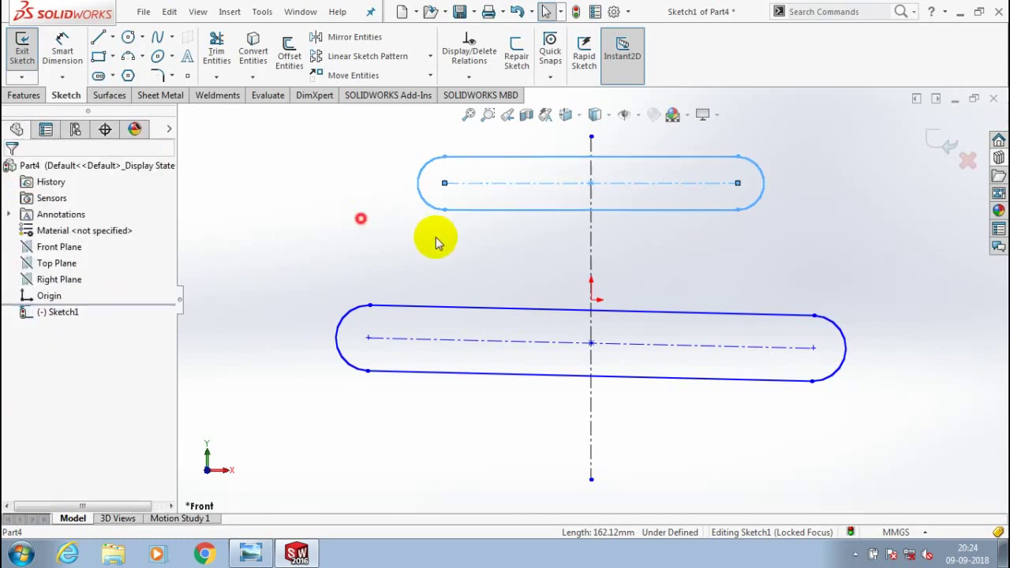
{"action": "left_click", "coordinate": [313, 214]}
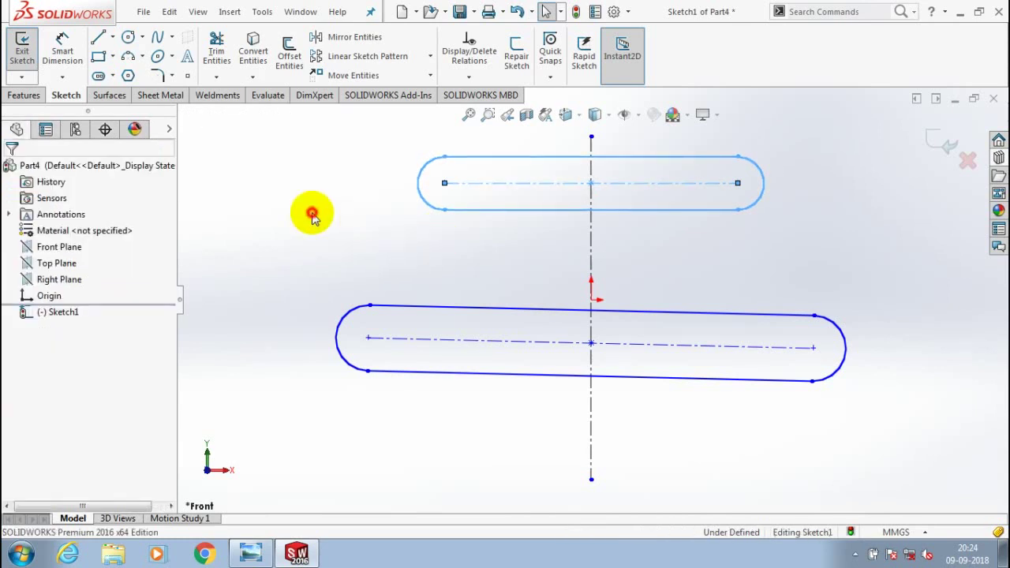
Step: Sketch a circle between the right ends of the two slots, centred about 101 mm right of and 22 mm above the origin
{"action": "left_click", "coordinate": [128, 37]}
{"action": "scroll", "coordinate": [785, 253], "scroll_direction": "up", "scroll_amount": 3}
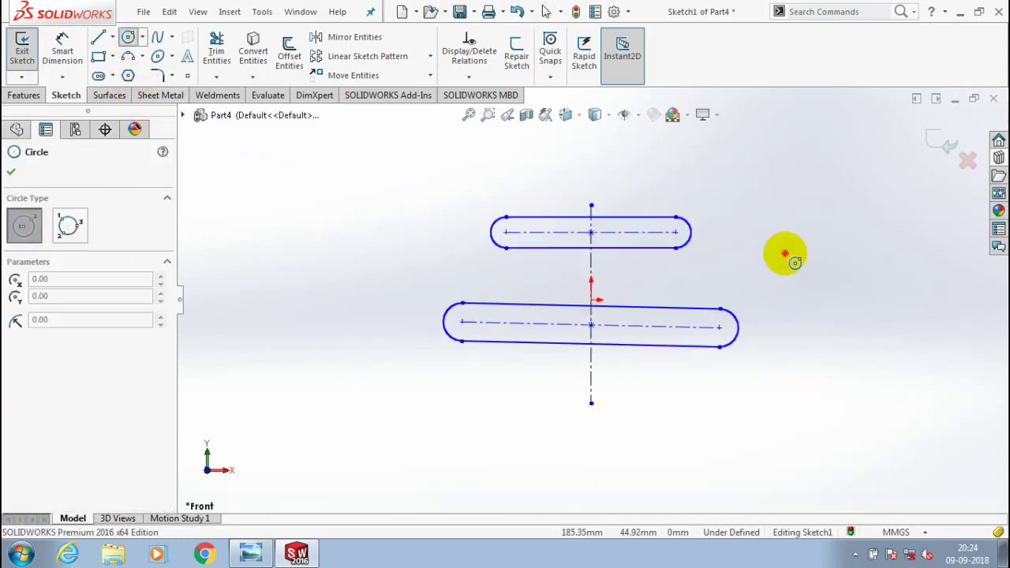
{"action": "scroll", "coordinate": [828, 241], "scroll_direction": "down", "scroll_amount": 2}
{"action": "left_click", "coordinate": [637, 295]}
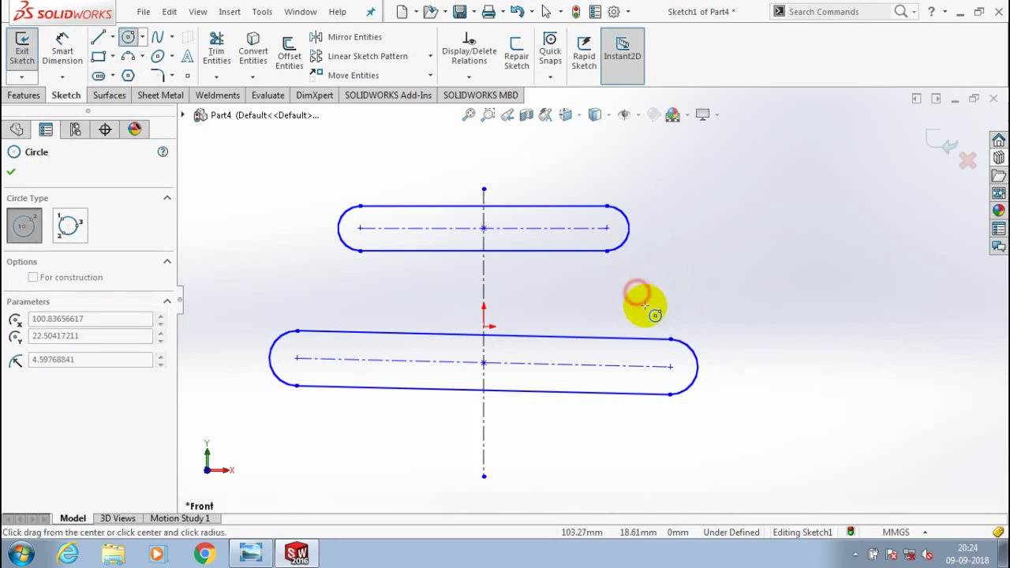
{"action": "left_click", "coordinate": [681, 270]}
{"action": "key", "text": "Escape"}
{"action": "left_click", "coordinate": [717, 202]}
Step: Add a Tangent relation between the circle and the right end arc of the upper slot
{"action": "left_click", "coordinate": [645, 247]}
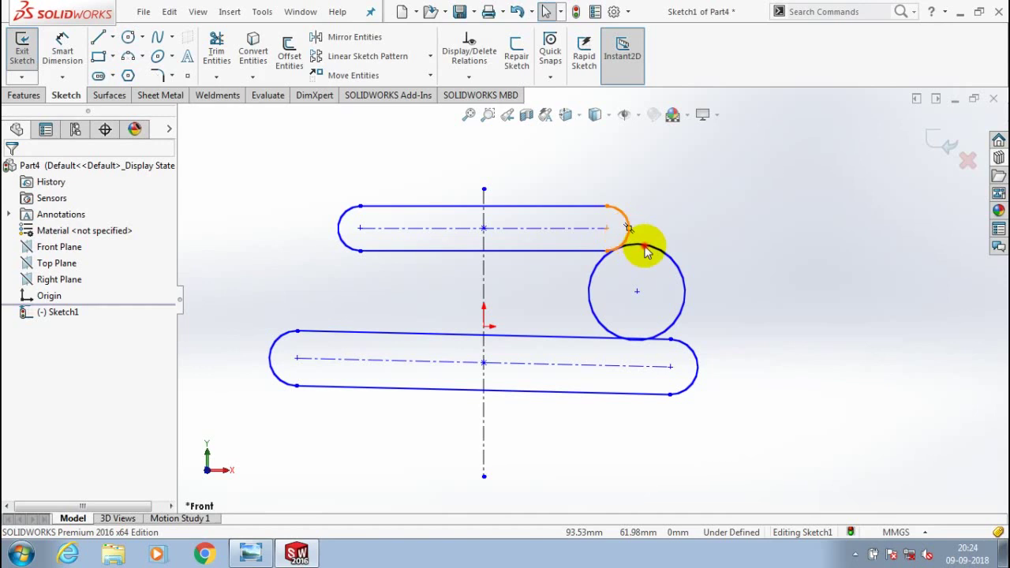
{"action": "left_click", "coordinate": [646, 250]}
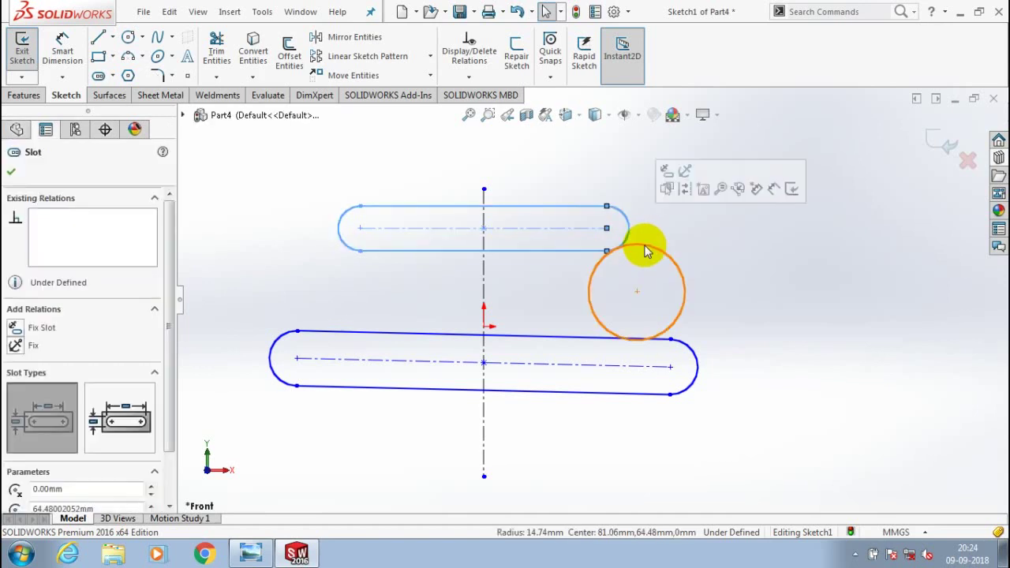
{"action": "left_click", "coordinate": [647, 250], "text": "ctrl"}
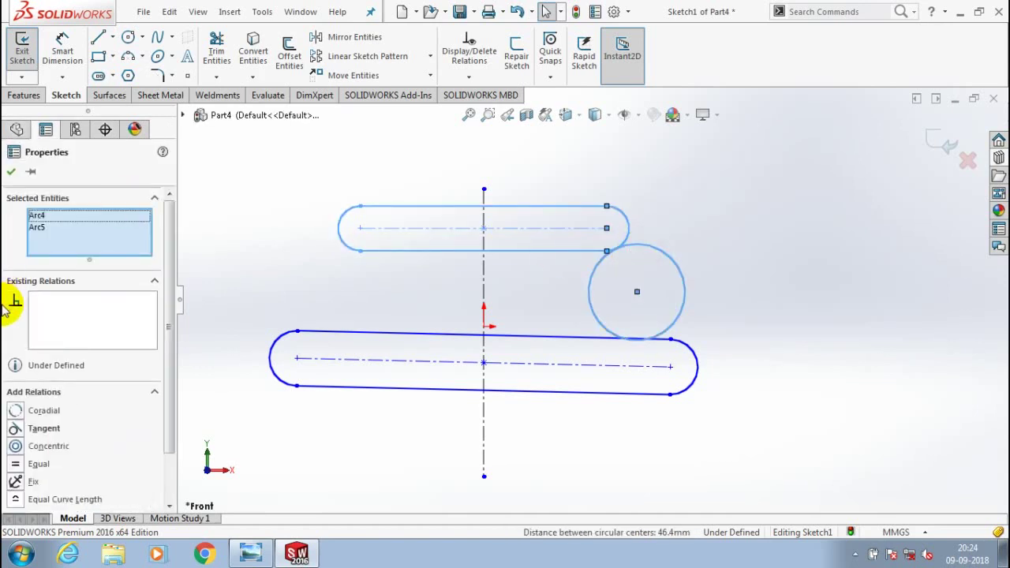
{"action": "left_click", "coordinate": [821, 324]}
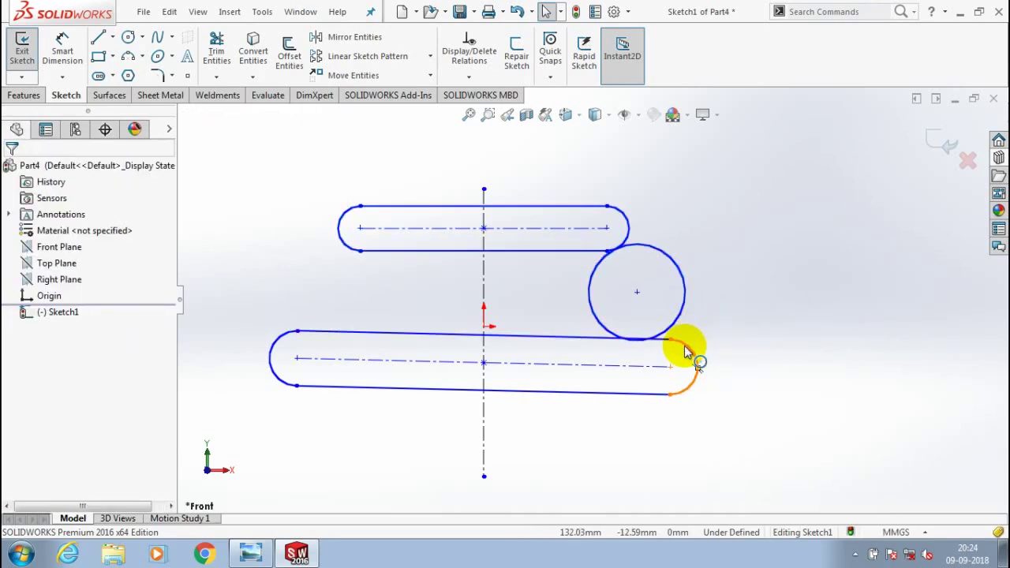
Step: Add a Tangent relation between the circle and the upper straight edge of the lower slot
{"action": "left_click", "coordinate": [669, 327]}
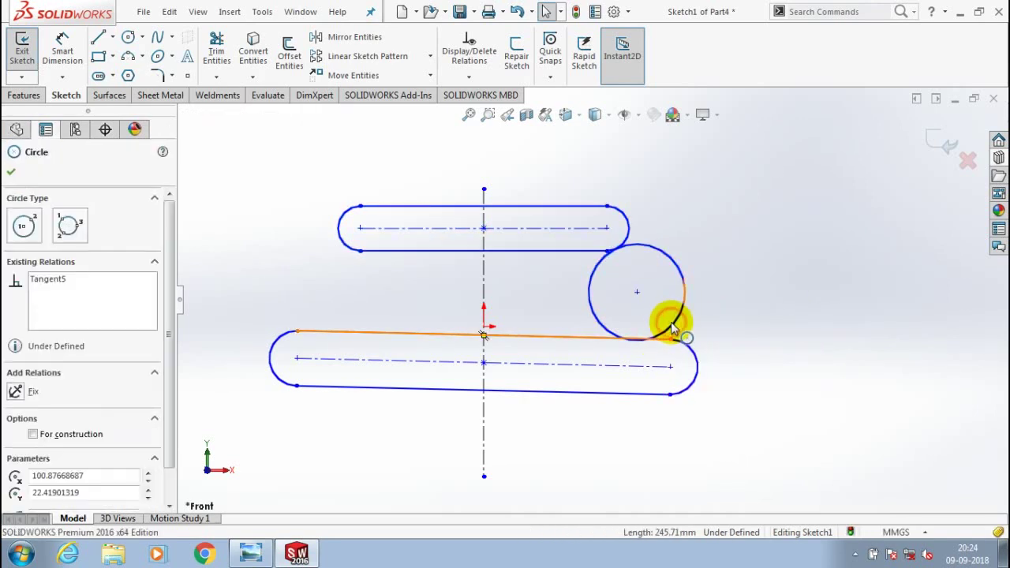
{"action": "left_click", "coordinate": [360, 335], "text": "ctrl"}
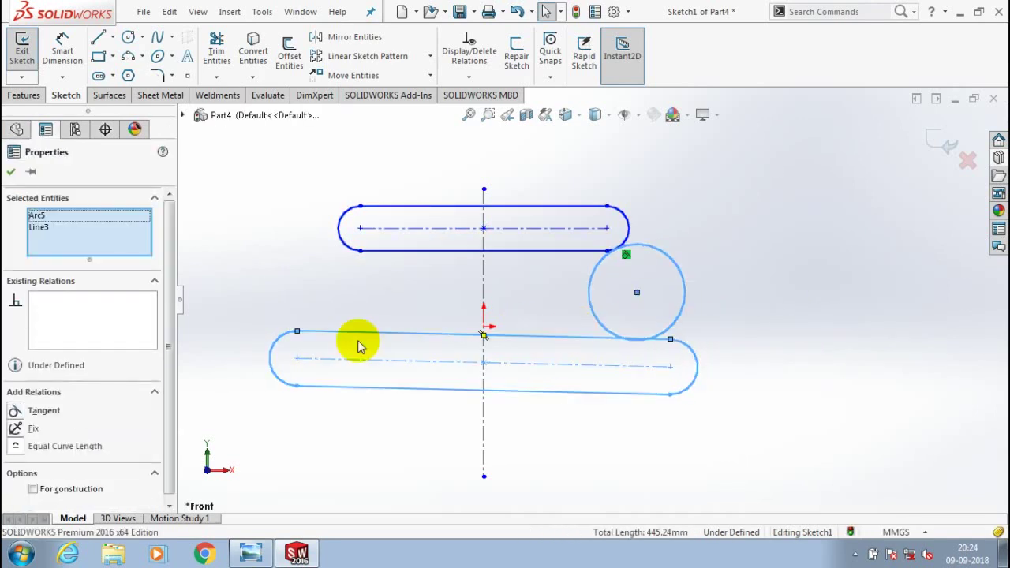
{"action": "left_click", "coordinate": [57, 412]}
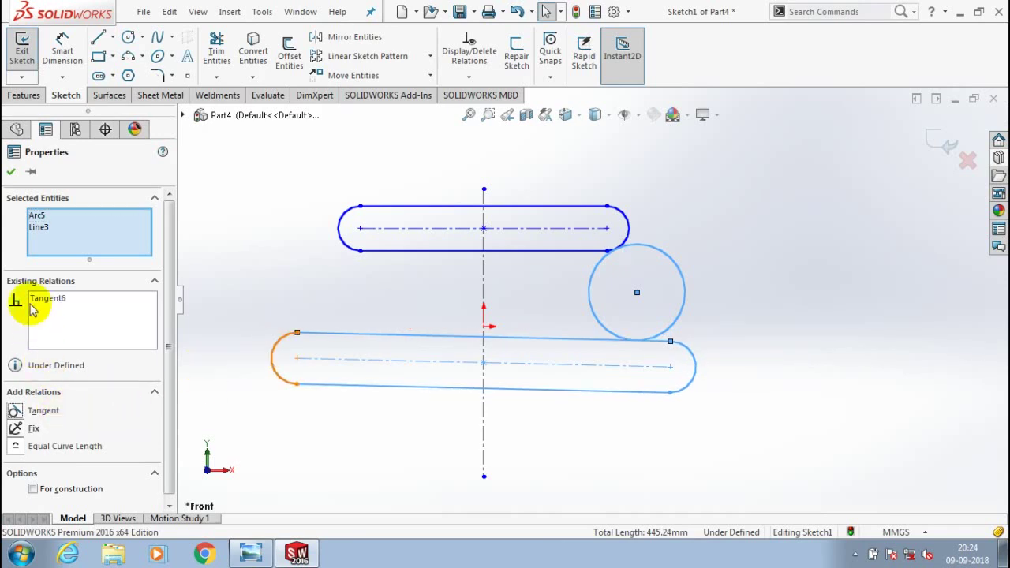
{"action": "left_click", "coordinate": [11, 172]}
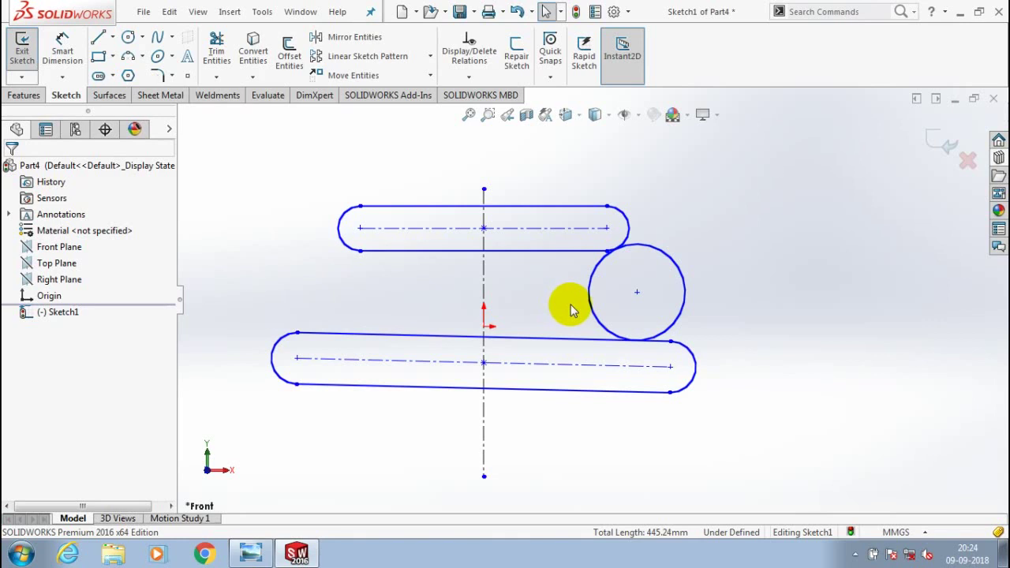
Step: Power trim the half of the upper slot left of the vertical centerline, including its construction line, accepting that the slot entity is destroyed
{"action": "scroll", "coordinate": [571, 305], "scroll_direction": "down", "scroll_amount": 3}
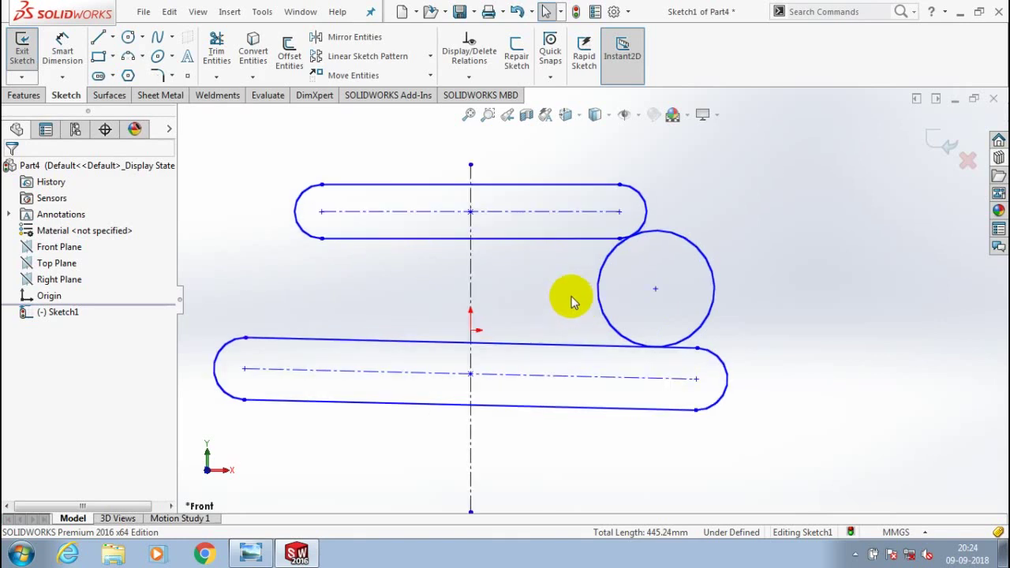
{"action": "scroll", "coordinate": [582, 282], "scroll_direction": "up", "scroll_amount": 2}
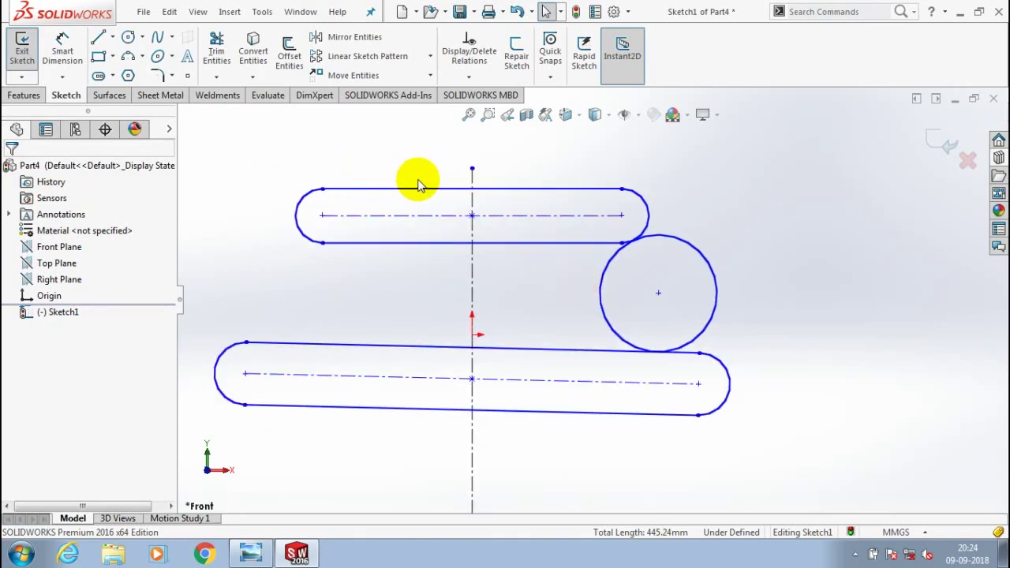
{"action": "scroll", "coordinate": [418, 184], "scroll_direction": "down", "scroll_amount": 1}
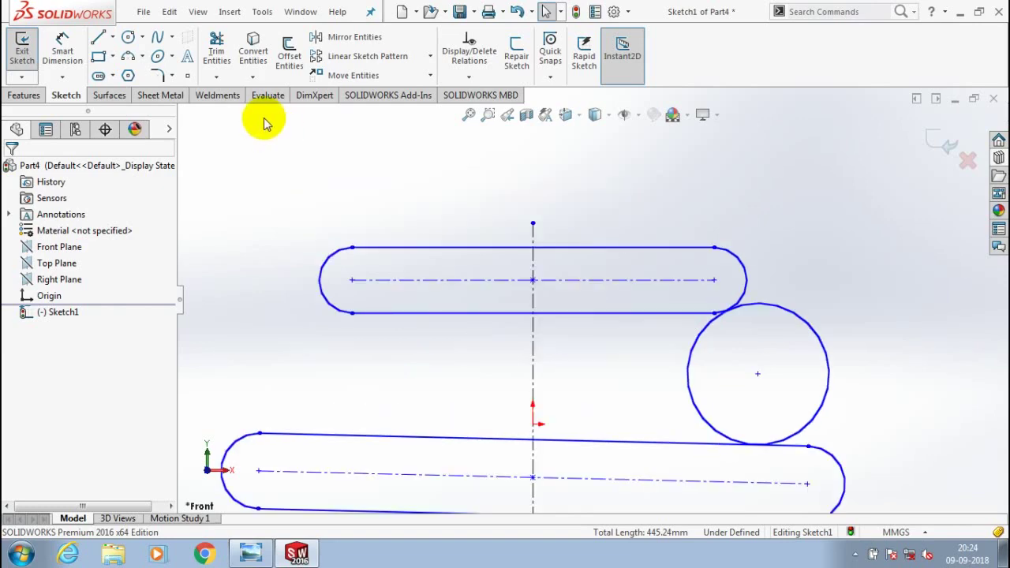
{"action": "left_click", "coordinate": [217, 77]}
{"action": "left_click", "coordinate": [237, 94]}
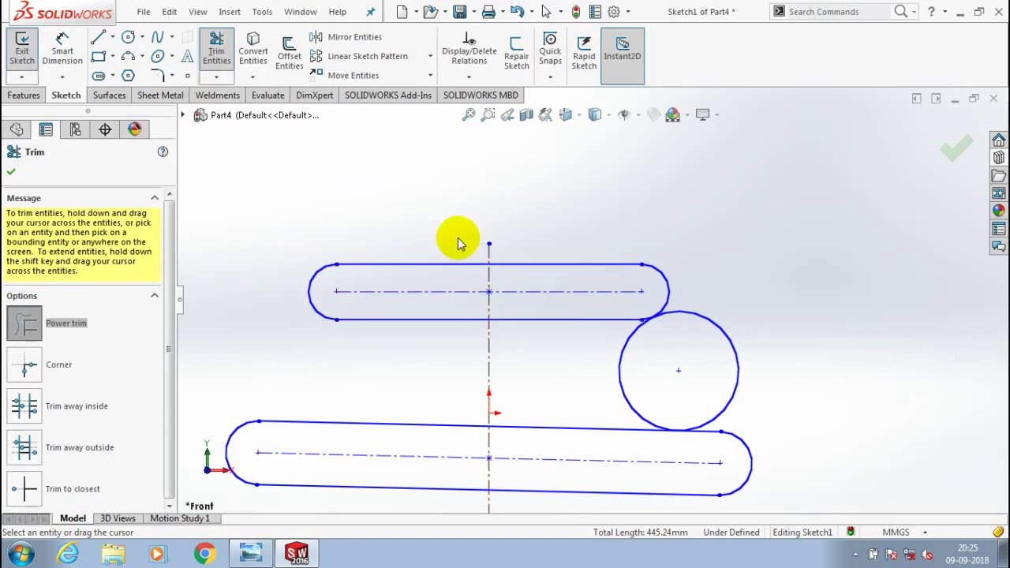
{"action": "mouse_move", "coordinate": [414, 228]}
{"action": "left_mouse_down"}
{"action": "mouse_move", "coordinate": [397, 234]}
{"action": "mouse_move", "coordinate": [323, 375]}
{"action": "left_mouse_up"}
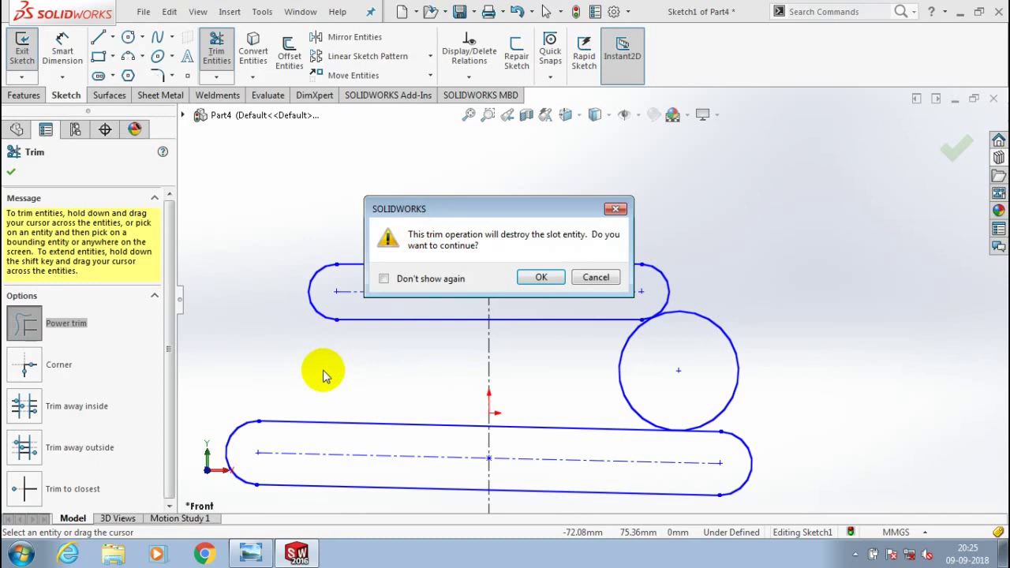
{"action": "key", "text": "Return"}
{"action": "left_click_drag", "start_coordinate": [386, 281], "coordinate": [376, 331]}
{"action": "scroll", "coordinate": [427, 265], "scroll_direction": "up", "scroll_amount": 2}
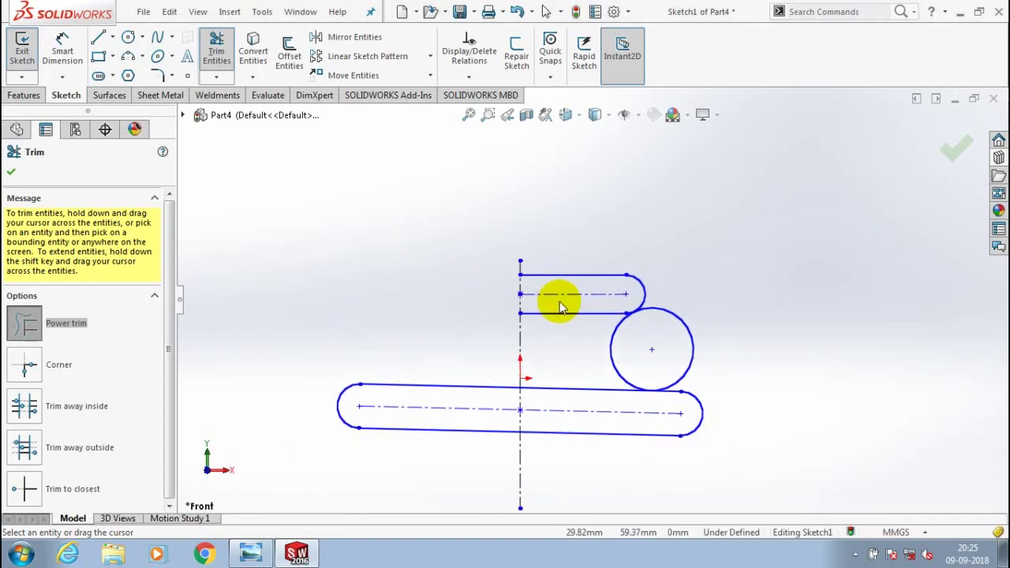
Step: Power trim the upper slot's lower edge, the leftover arc end past the circle's tangent point, and its construction line
{"action": "scroll", "coordinate": [631, 304], "scroll_direction": "down", "scroll_amount": 10}
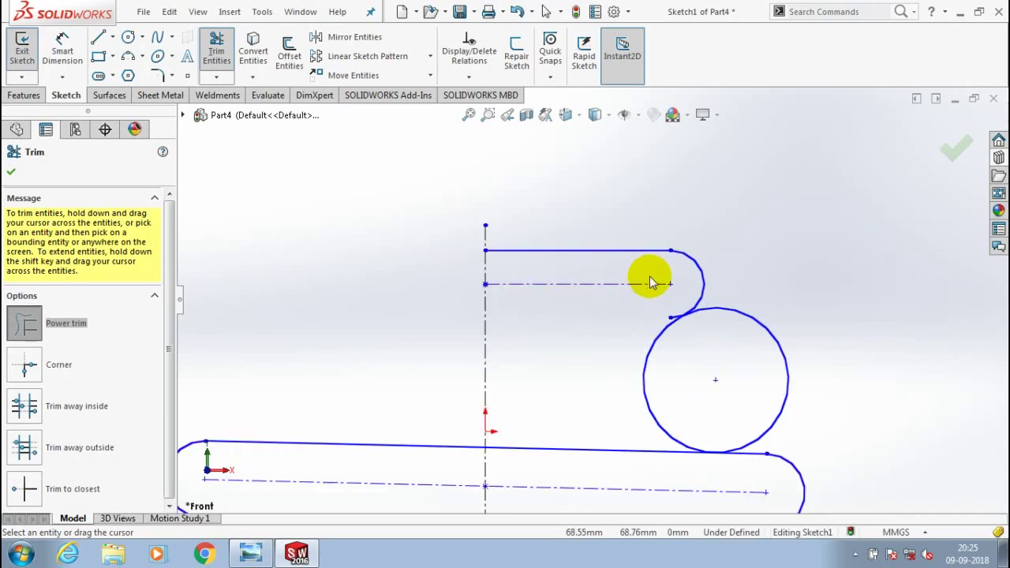
{"action": "left_click", "coordinate": [588, 315]}
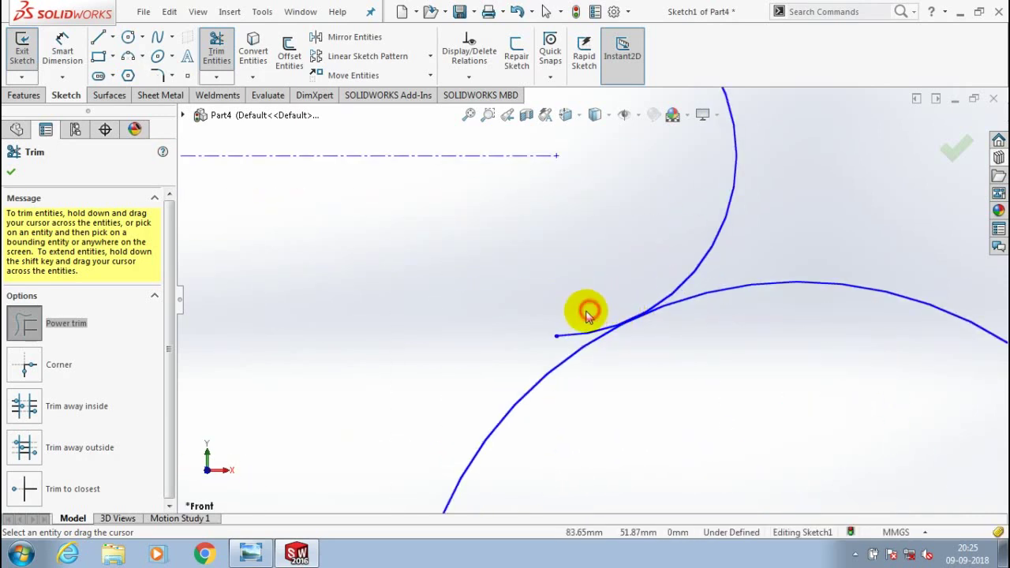
{"action": "scroll", "coordinate": [481, 237], "scroll_direction": "up", "scroll_amount": 5}
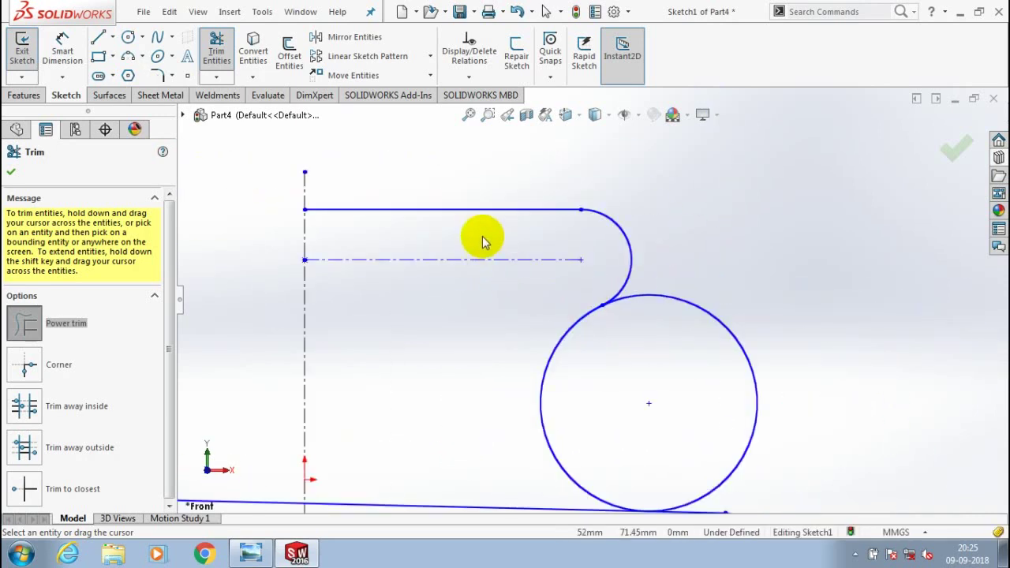
{"action": "scroll", "coordinate": [481, 327], "scroll_direction": "up", "scroll_amount": 4}
{"action": "scroll", "coordinate": [564, 339], "scroll_direction": "down", "scroll_amount": 3}
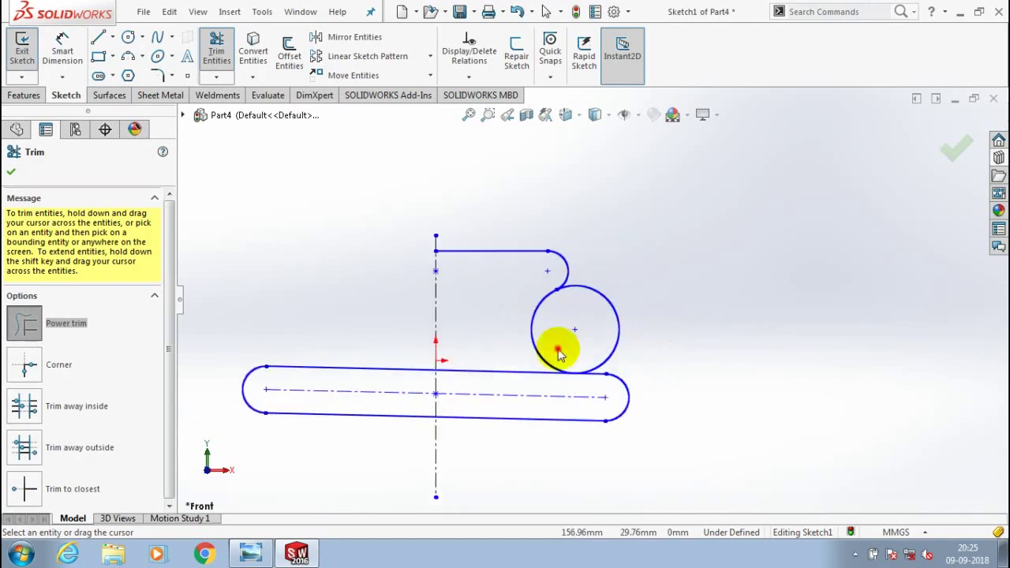
Step: Power trim the outer part of the circle, keeping only the concave arc between the two slots
{"action": "scroll", "coordinate": [534, 354], "scroll_direction": "up", "scroll_amount": 3}
{"action": "left_click_drag", "start_coordinate": [451, 304], "coordinate": [435, 376]}
{"action": "left_click", "coordinate": [541, 284]}
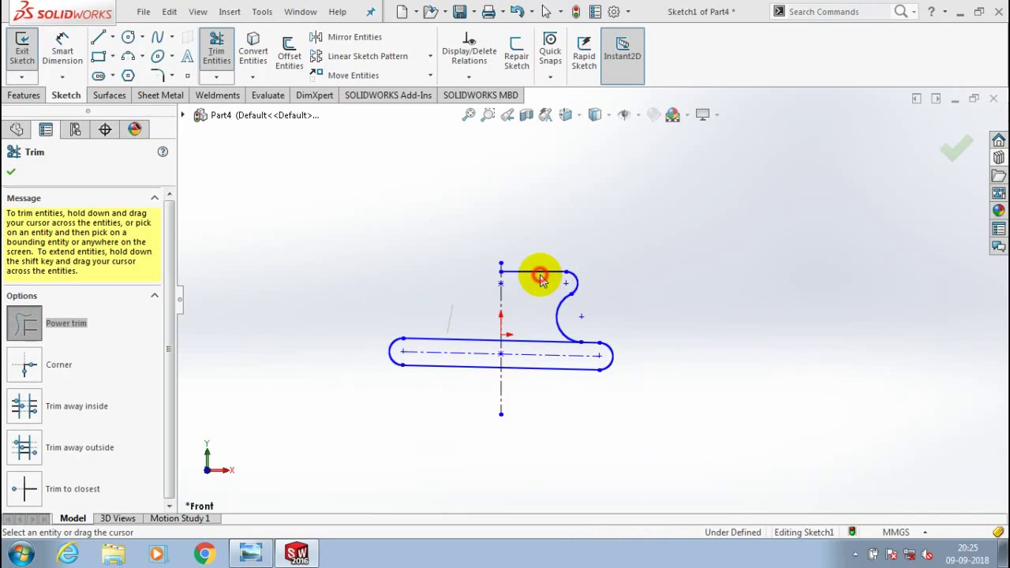
Step: Power trim the lower slot's half beyond the vertical centerline and its upper edge between the centerline and the concave arc
{"action": "mouse_move", "coordinate": [442, 340]}
{"action": "left_mouse_down"}
{"action": "mouse_move", "coordinate": [349, 363]}
{"action": "mouse_move", "coordinate": [455, 441]}
{"action": "left_mouse_up"}
{"action": "scroll", "coordinate": [587, 332], "scroll_direction": "down", "scroll_amount": 3}
{"action": "scroll", "coordinate": [586, 367], "scroll_direction": "down", "scroll_amount": 8}
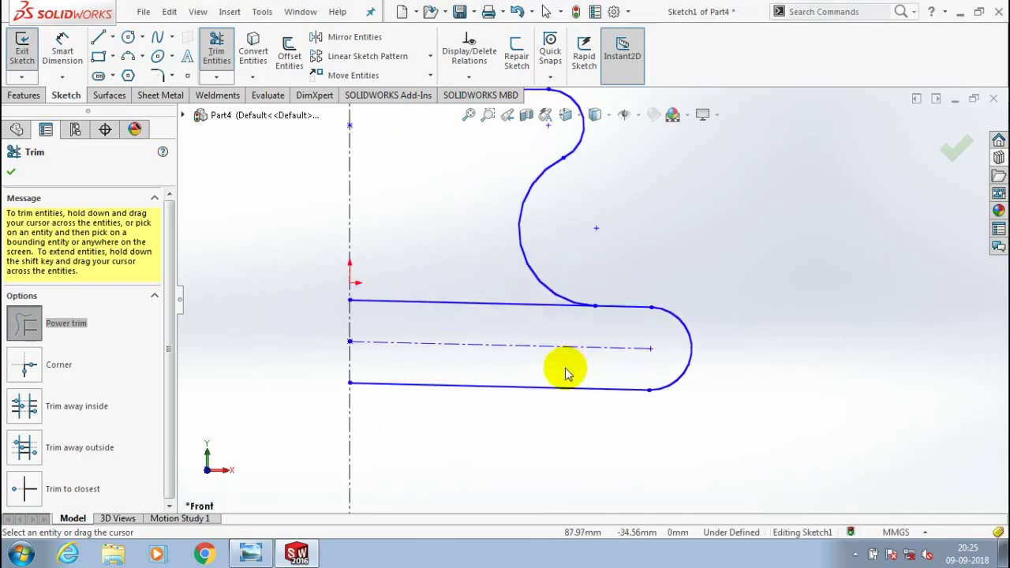
{"action": "left_click_drag", "start_coordinate": [448, 245], "coordinate": [444, 293]}
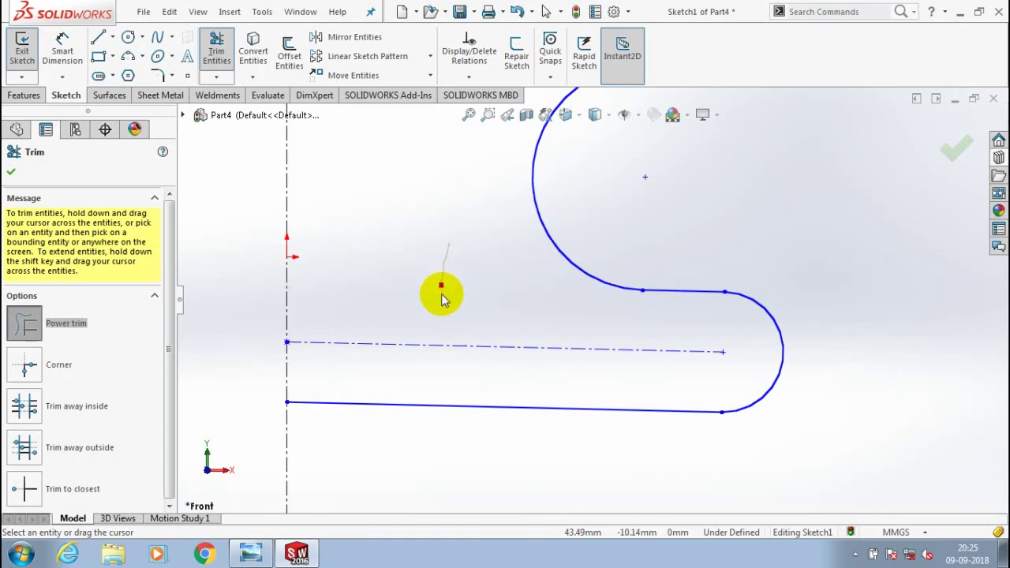
{"action": "scroll", "coordinate": [494, 316], "scroll_direction": "up", "scroll_amount": 10}
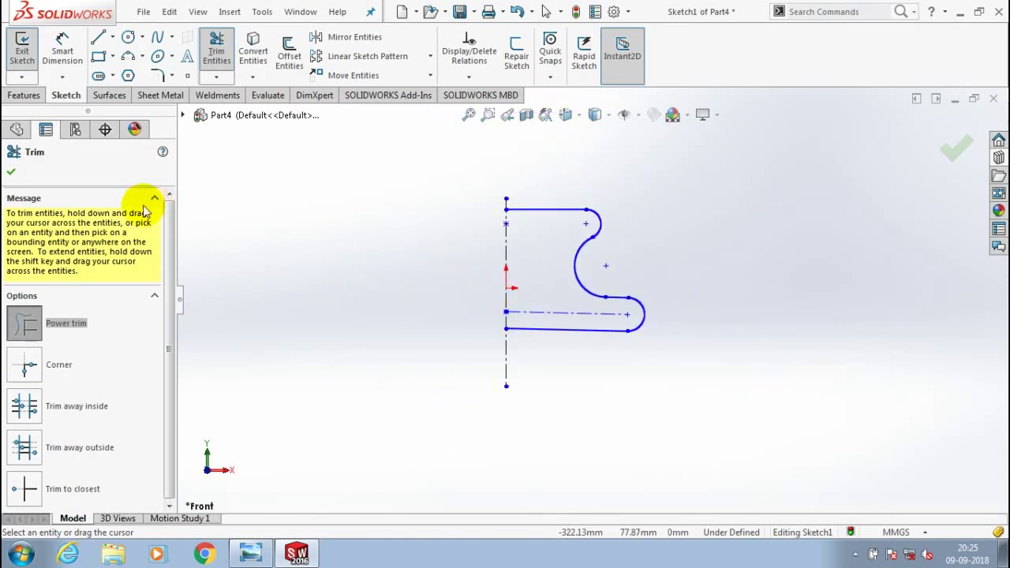
{"action": "key", "text": "Escape"}
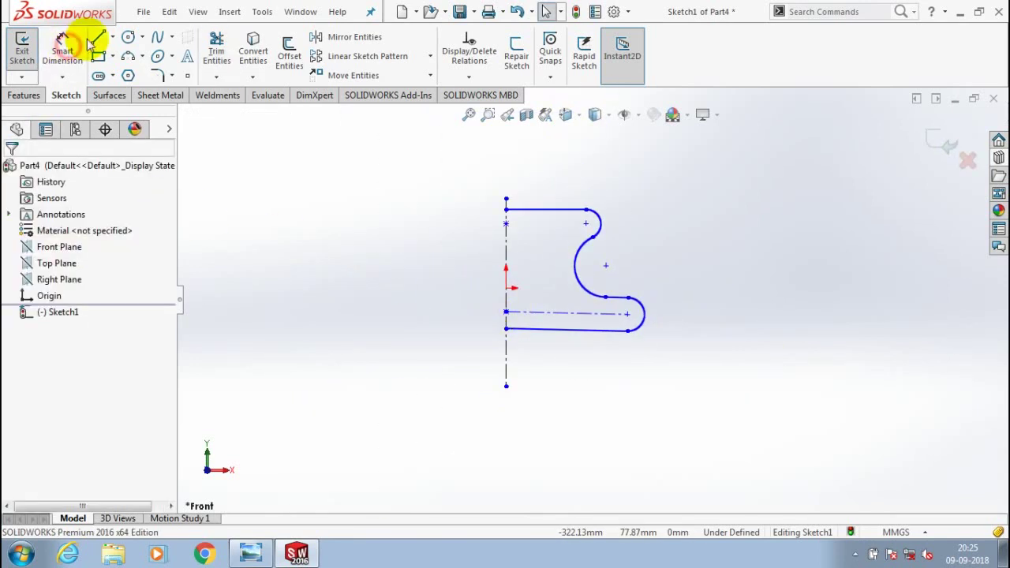
Step: Close the half profile with a vertical line along the centerline from the top edge to the bottom edge, and exit the sketch
{"action": "left_click", "coordinate": [97, 37]}
{"action": "left_click", "coordinate": [506, 210]}
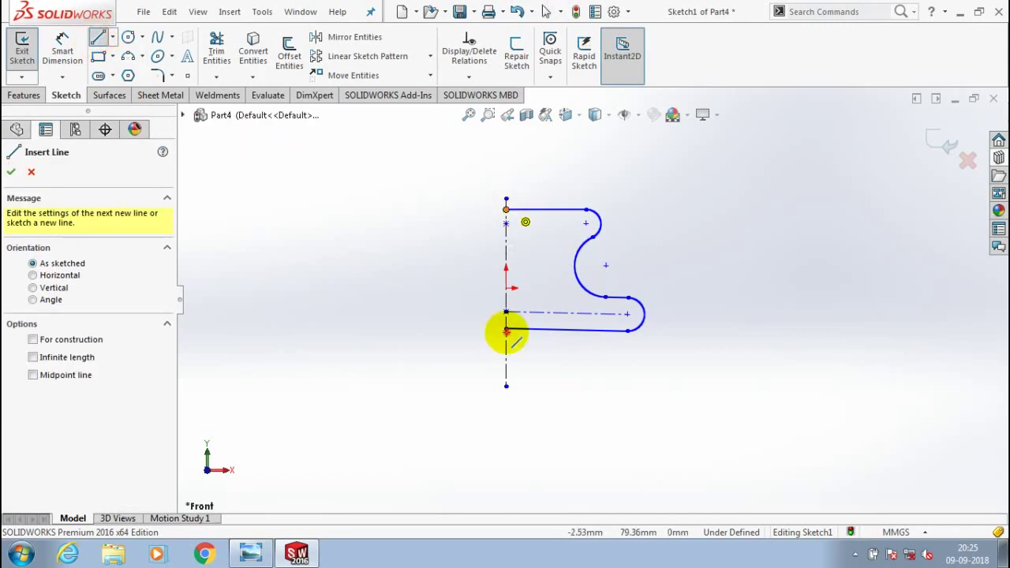
{"action": "left_click", "coordinate": [506, 331]}
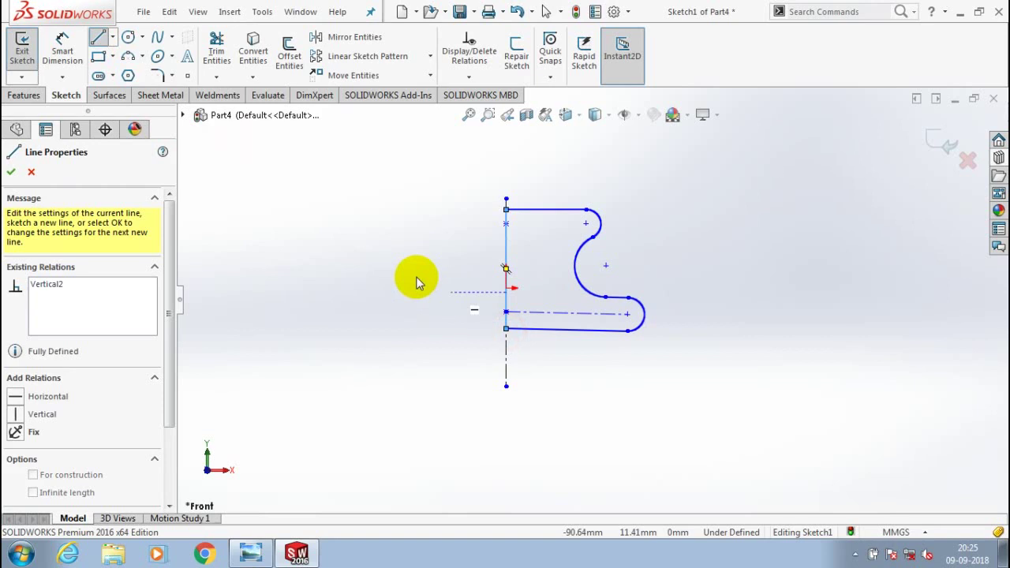
{"action": "left_click", "coordinate": [11, 172]}
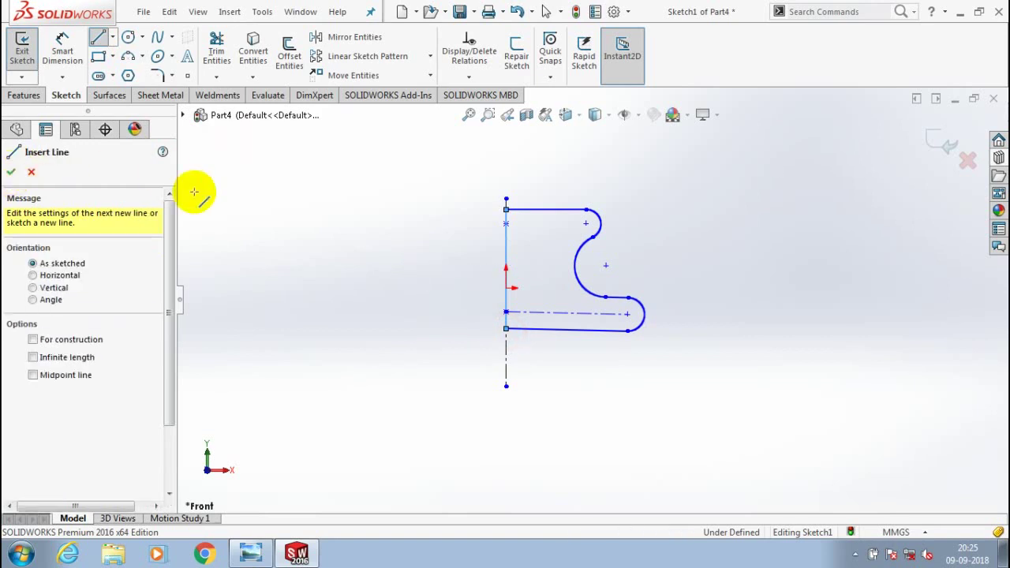
{"action": "left_click", "coordinate": [22, 51]}
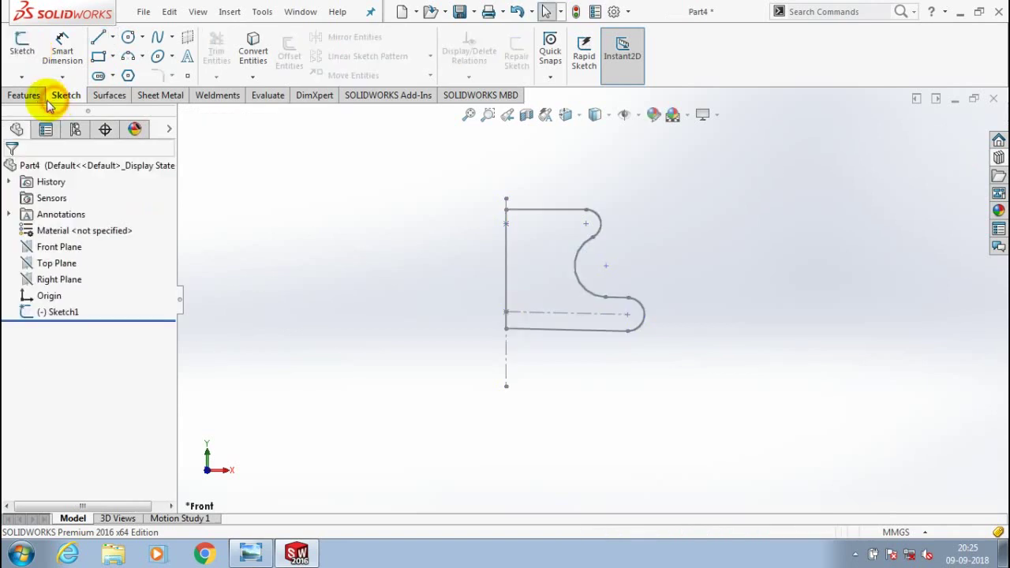
Step: Revolve the half profile 360° about its vertical closing line
{"action": "left_click", "coordinate": [27, 95]}
{"action": "left_click", "coordinate": [89, 54]}
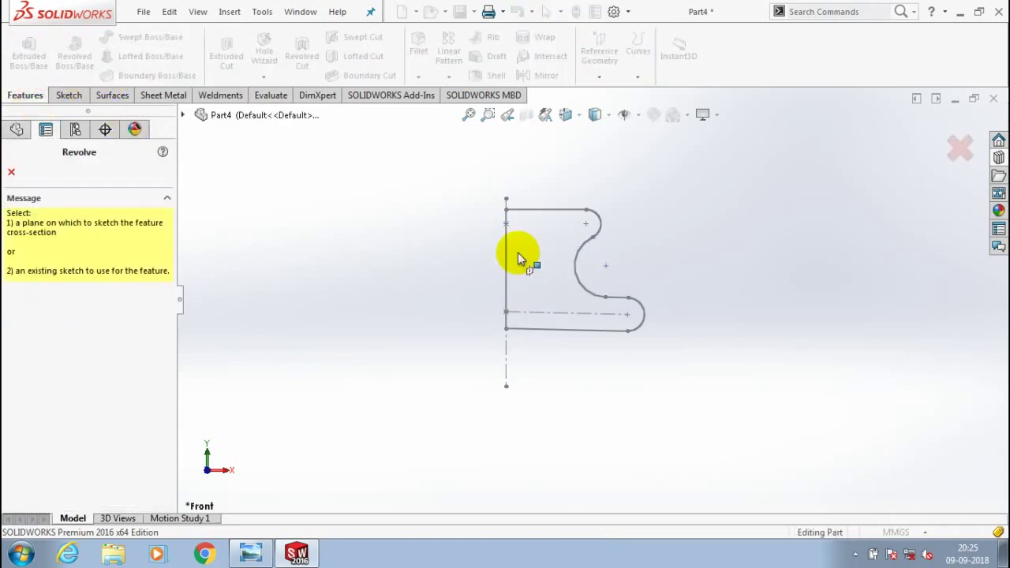
{"action": "left_click", "coordinate": [505, 254]}
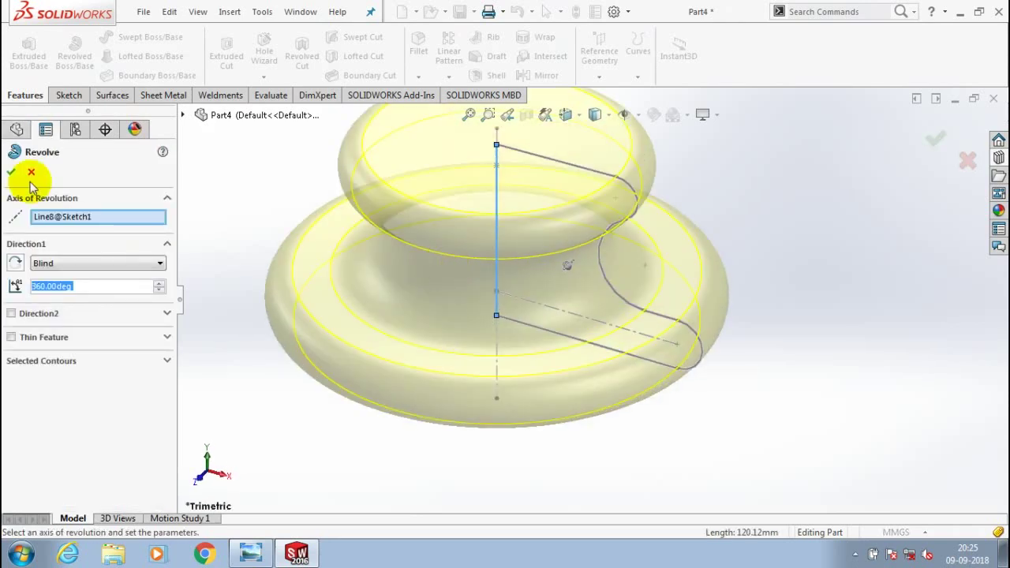
{"action": "key", "text": "Return"}
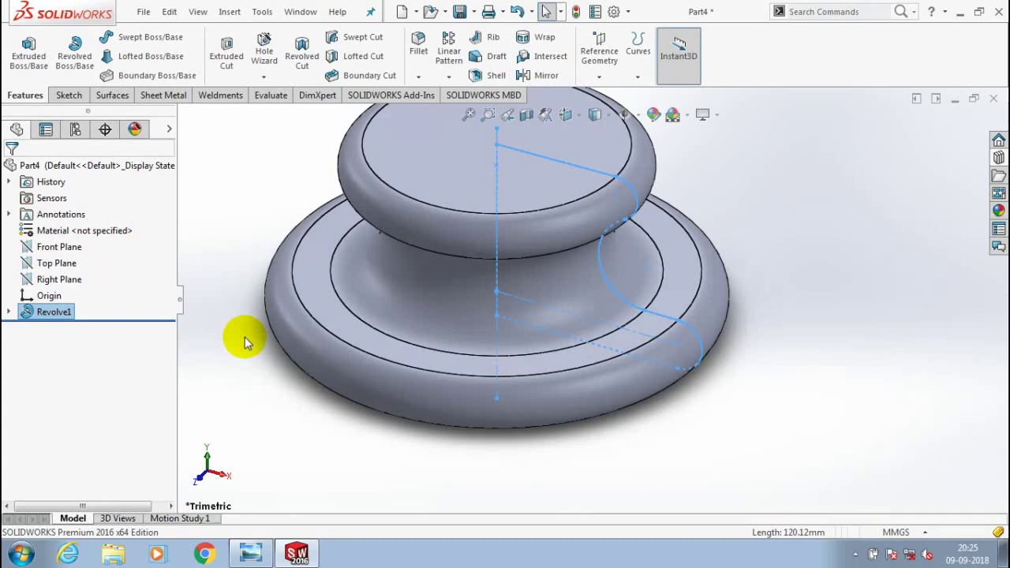
{"action": "left_click", "coordinate": [293, 345]}
{"action": "scroll", "coordinate": [293, 345], "scroll_direction": "up", "scroll_amount": 4}
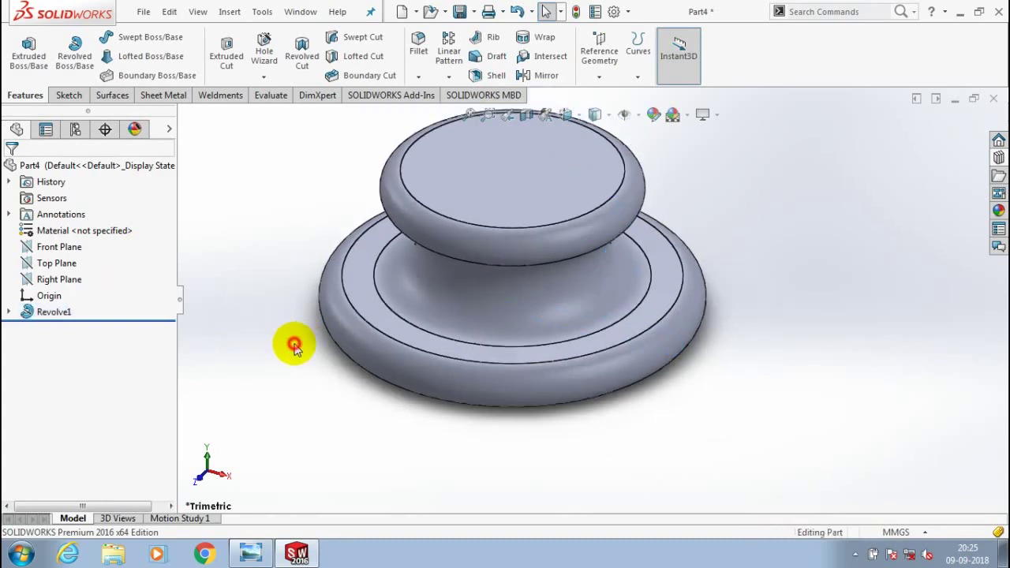
{"action": "scroll", "coordinate": [680, 218], "scroll_direction": "down", "scroll_amount": 2}
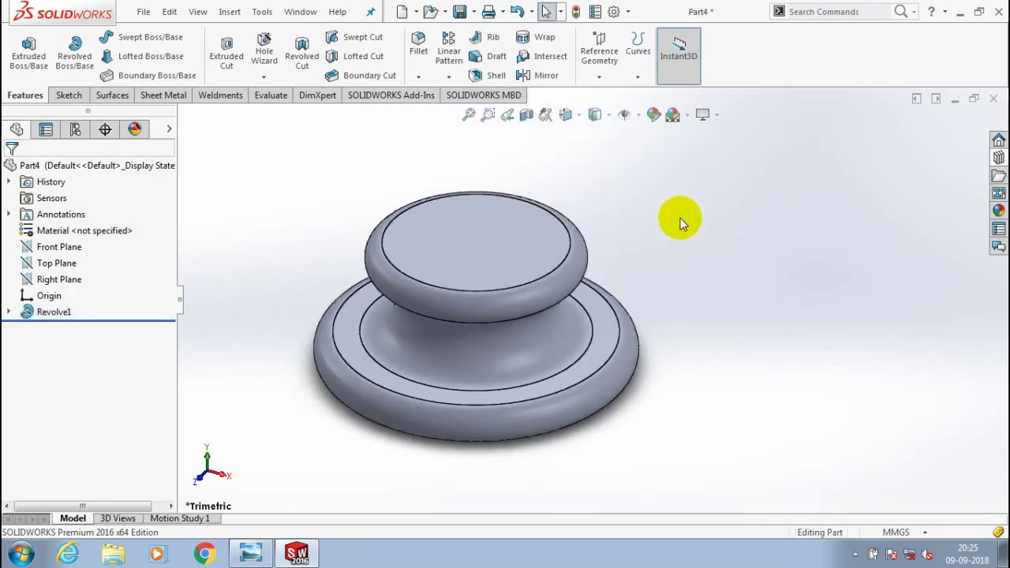
{"action": "scroll", "coordinate": [681, 217], "scroll_direction": "up", "scroll_amount": 2}
{"action": "scroll", "coordinate": [636, 215], "scroll_direction": "down", "scroll_amount": 2}
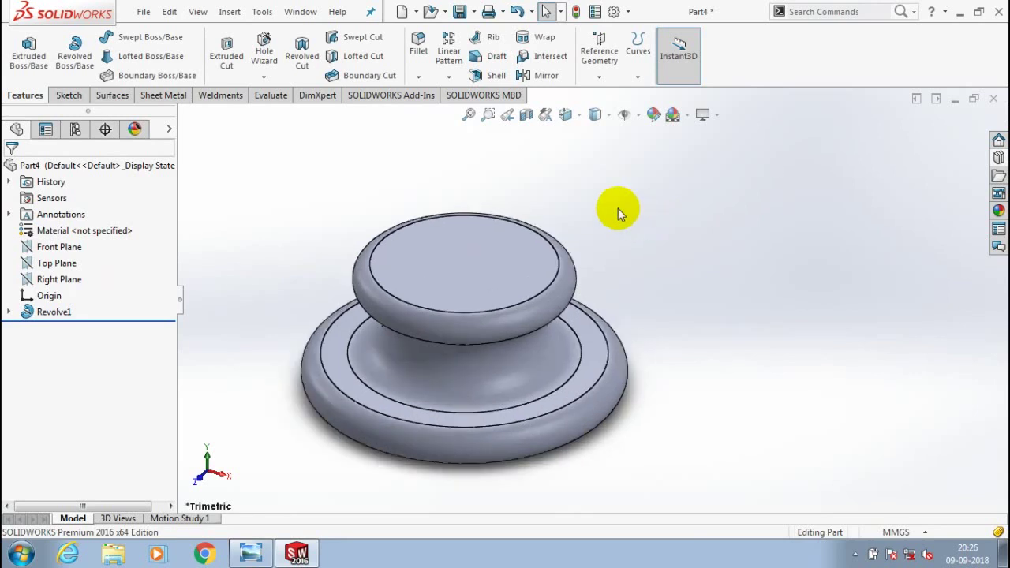
{"action": "middle_click_drag", "start_coordinate": [497, 222], "coordinate": [293, 153]}
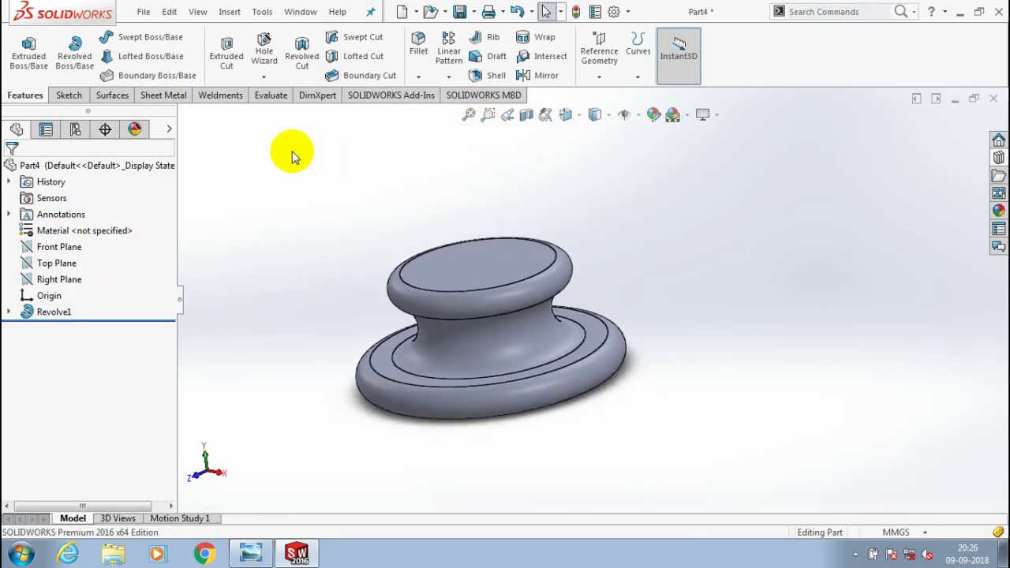
Step: Create a reference plane offset 40 mm below the revolved body's flat top face, using Flip offset
{"action": "left_click", "coordinate": [599, 78]}
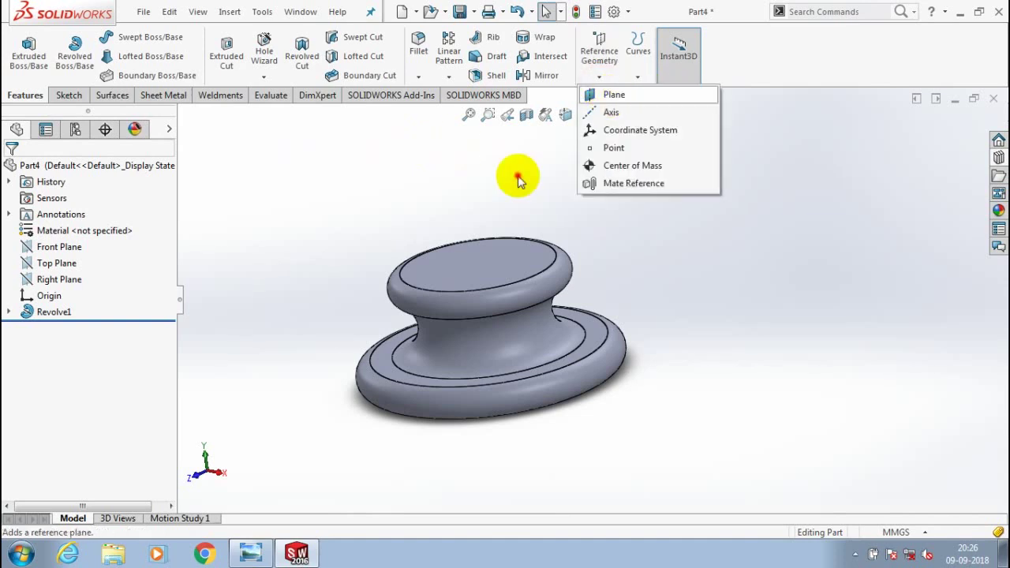
{"action": "left_click", "coordinate": [614, 94]}
{"action": "left_click", "coordinate": [492, 261]}
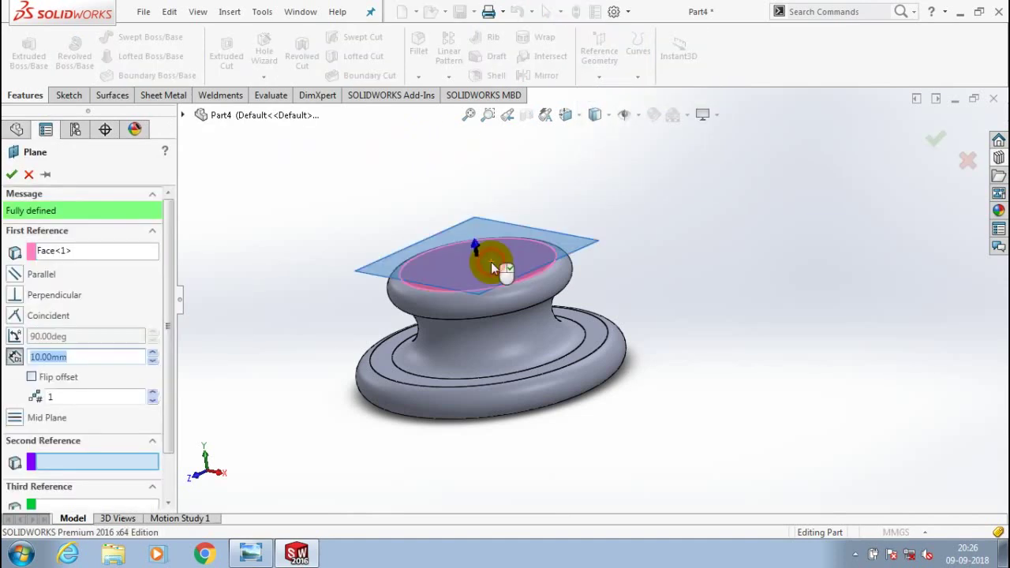
{"action": "left_click", "coordinate": [145, 343]}
{"action": "middle_click_drag", "start_coordinate": [197, 335], "coordinate": [251, 319]}
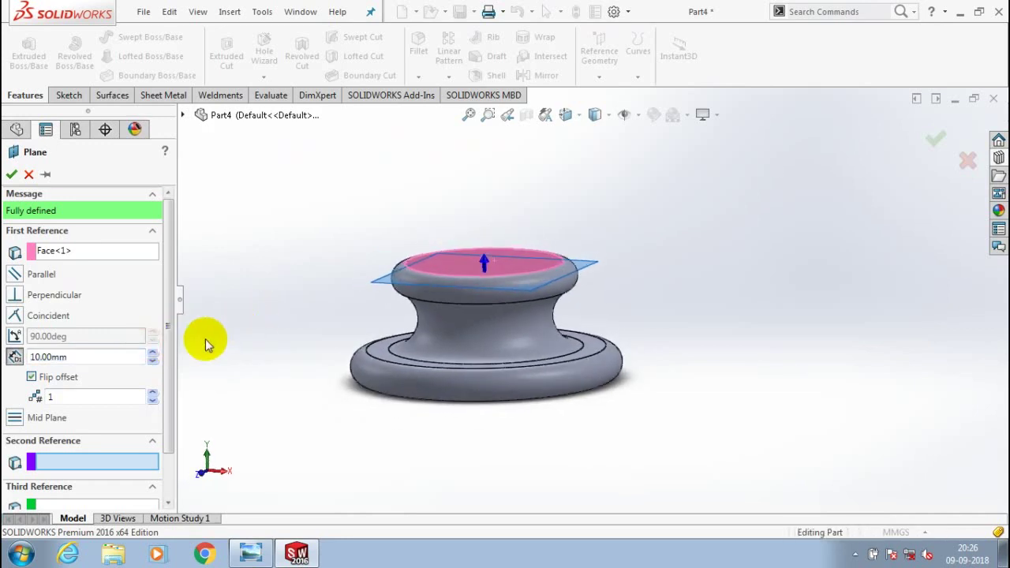
{"action": "left_click", "coordinate": [151, 352]}
{"action": "left_click", "coordinate": [150, 352]}
{"action": "left_click", "coordinate": [151, 352]}
{"action": "mouse_move", "coordinate": [294, 332]}
{"action": "middle_mouse_down"}
{"action": "mouse_move", "coordinate": [343, 368]}
{"action": "mouse_move", "coordinate": [295, 345]}
{"action": "middle_mouse_up"}
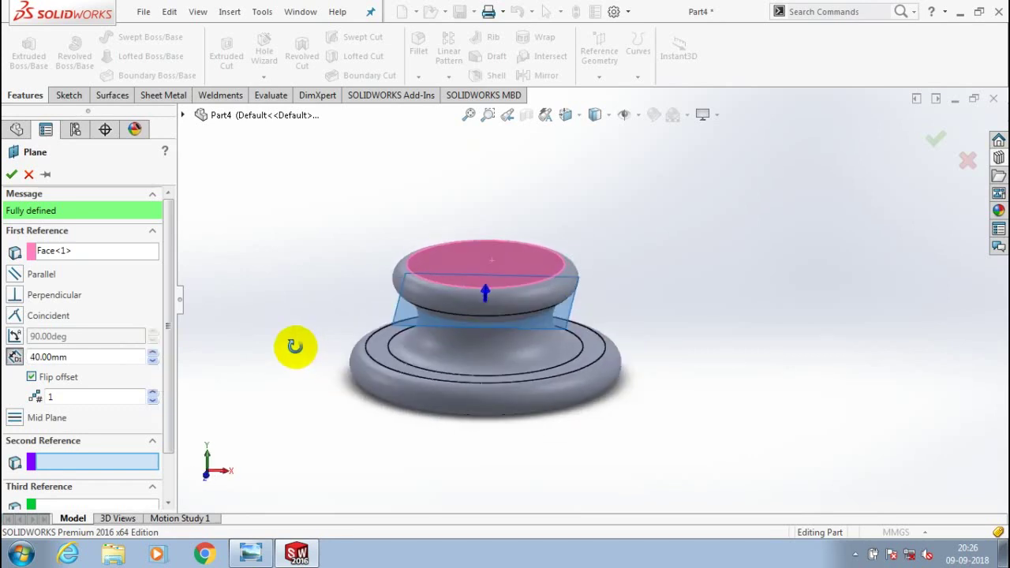
{"action": "left_click", "coordinate": [11, 175]}
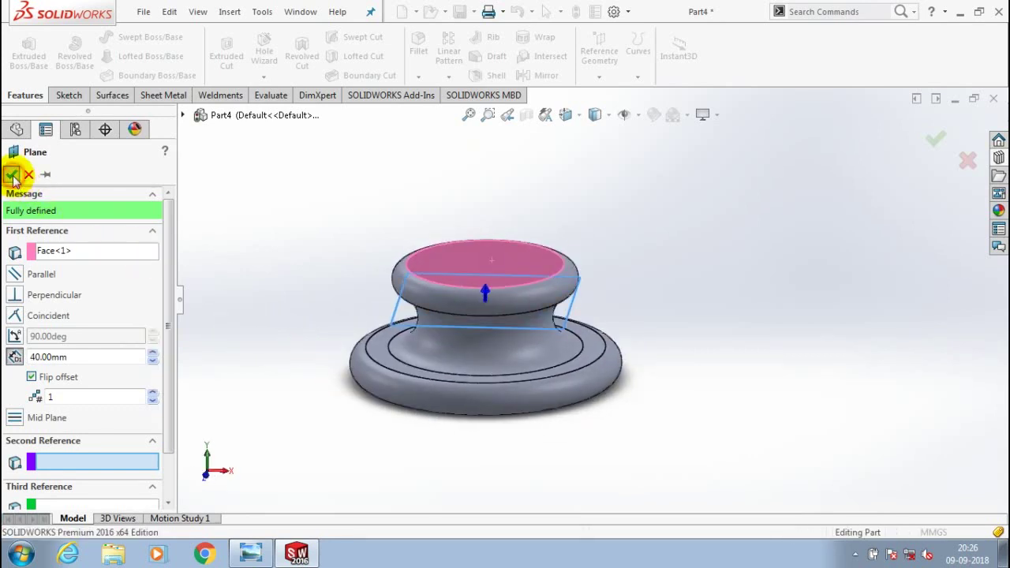
{"action": "left_click", "coordinate": [296, 235]}
Step: Split the revolved body with Plane1 as the trim tool, marking the upper body as a resulting body and turning off Consume cut bodies
{"action": "middle_click_drag", "start_coordinate": [293, 236], "coordinate": [284, 237]}
{"action": "scroll", "coordinate": [284, 237], "scroll_direction": "up", "scroll_amount": 1}
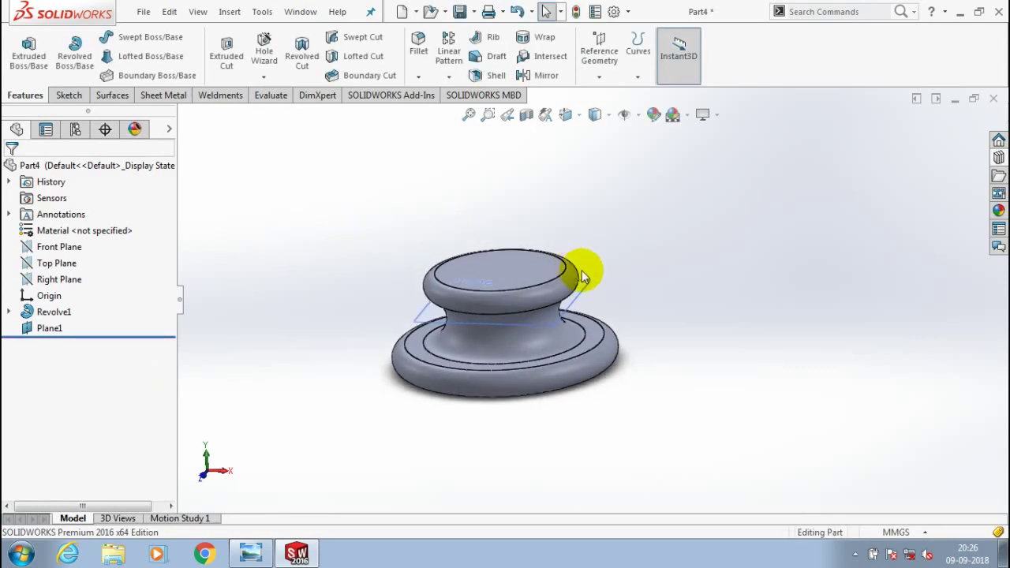
{"action": "scroll", "coordinate": [739, 352], "scroll_direction": "down", "scroll_amount": 1}
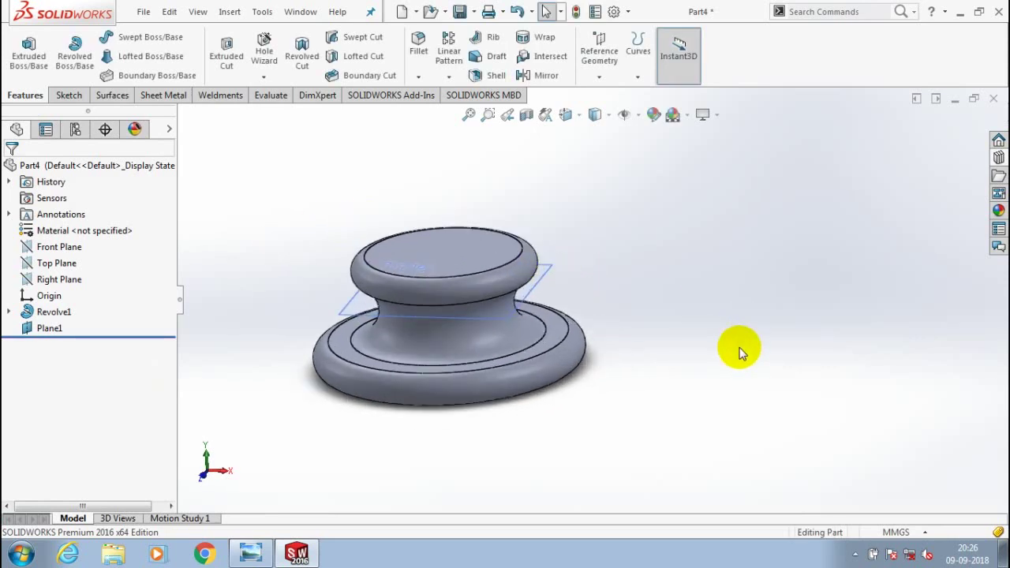
{"action": "middle_click_drag", "start_coordinate": [740, 353], "coordinate": [726, 319]}
{"action": "left_click", "coordinate": [230, 11]}
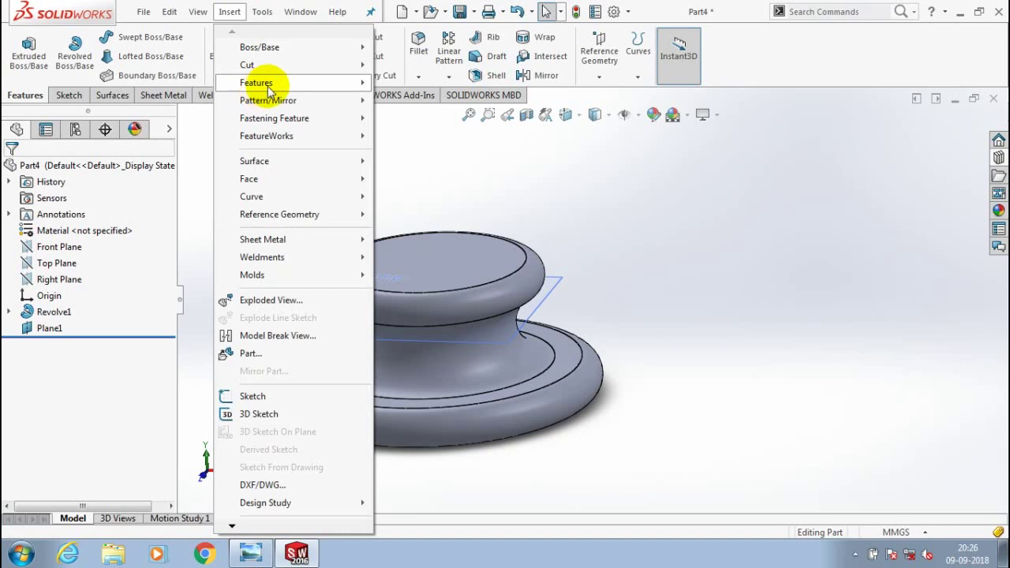
{"action": "mouse_move", "coordinate": [266, 83]}
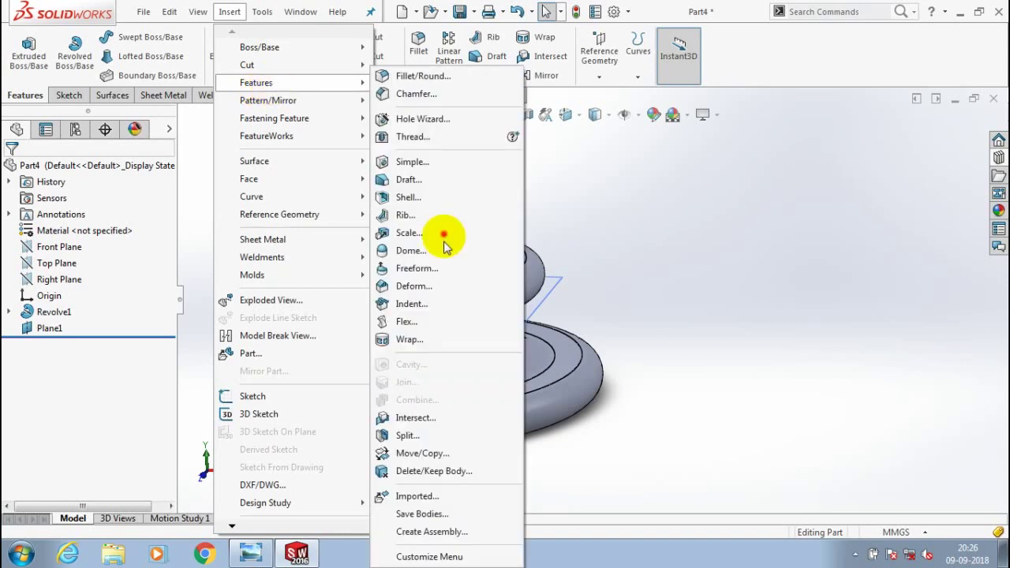
{"action": "left_click", "coordinate": [405, 436]}
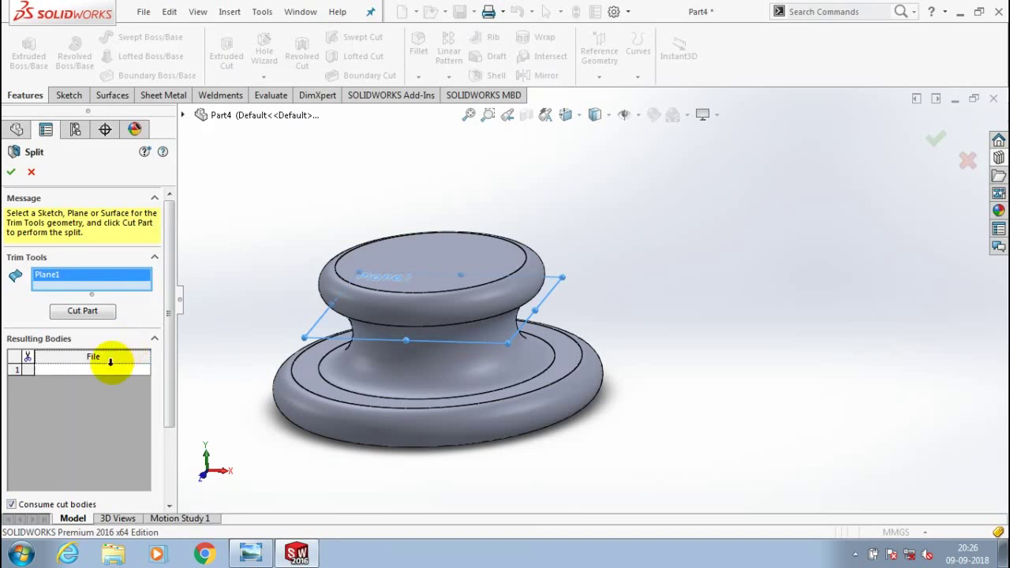
{"action": "left_click", "coordinate": [111, 361]}
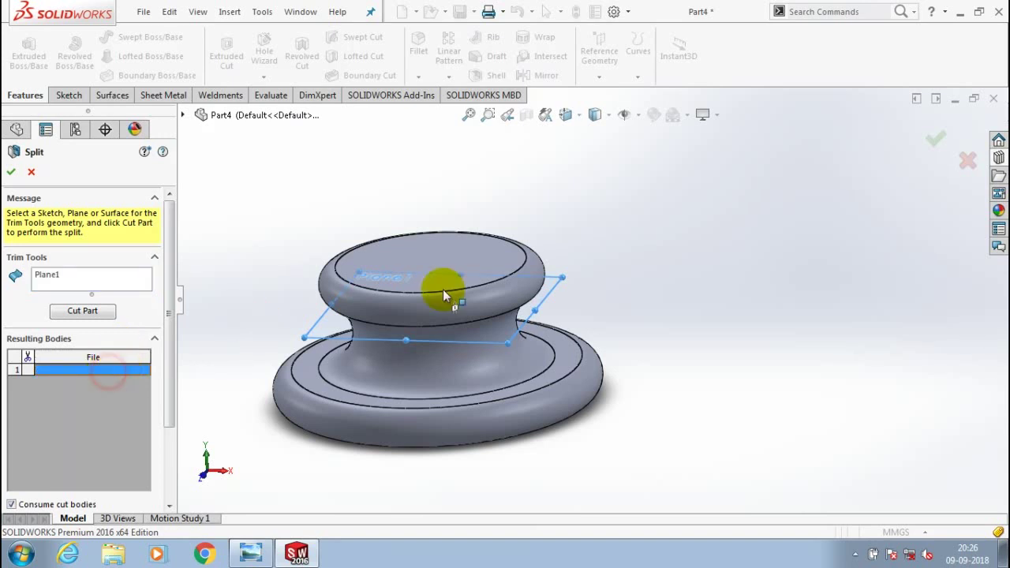
{"action": "scroll", "coordinate": [19, 409], "scroll_direction": "down", "scroll_amount": 3}
{"action": "left_click", "coordinate": [11, 402]}
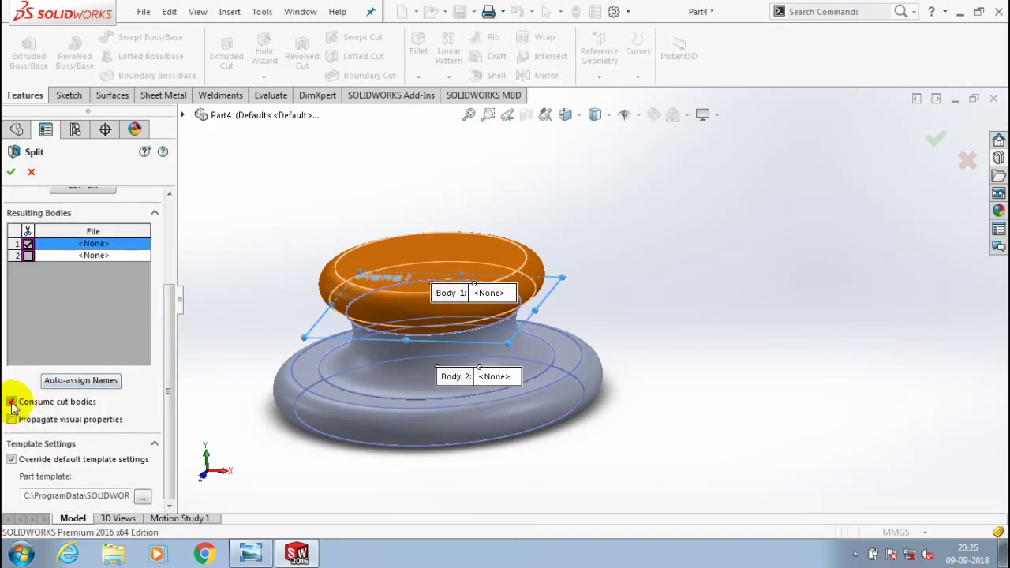
{"action": "scroll", "coordinate": [6, 190], "scroll_direction": "up", "scroll_amount": 3}
{"action": "left_click", "coordinate": [10, 171]}
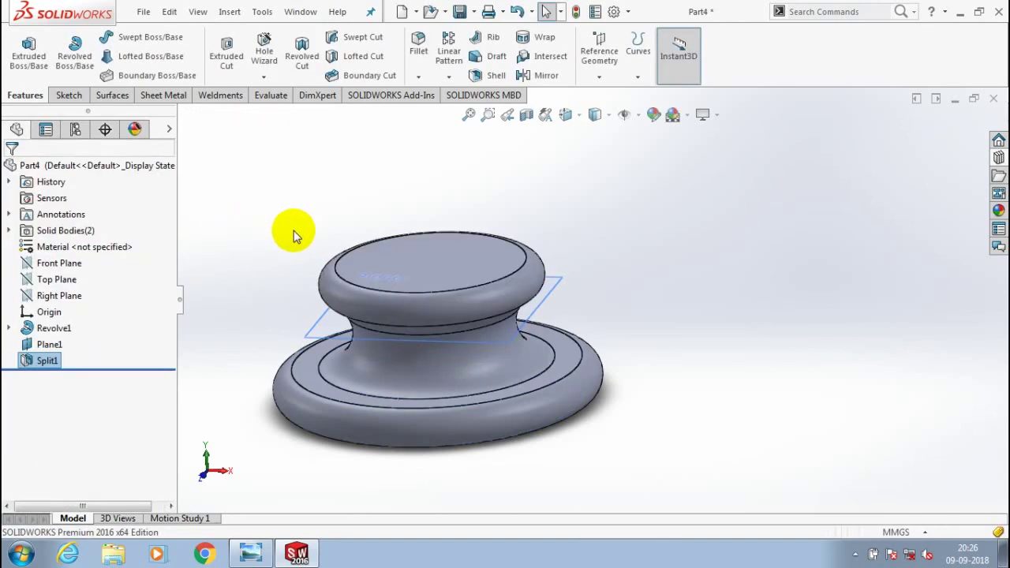
Step: Apply a dark orange color from the standard palette to the upper split body
{"action": "scroll", "coordinate": [293, 231], "scroll_direction": "up", "scroll_amount": 2}
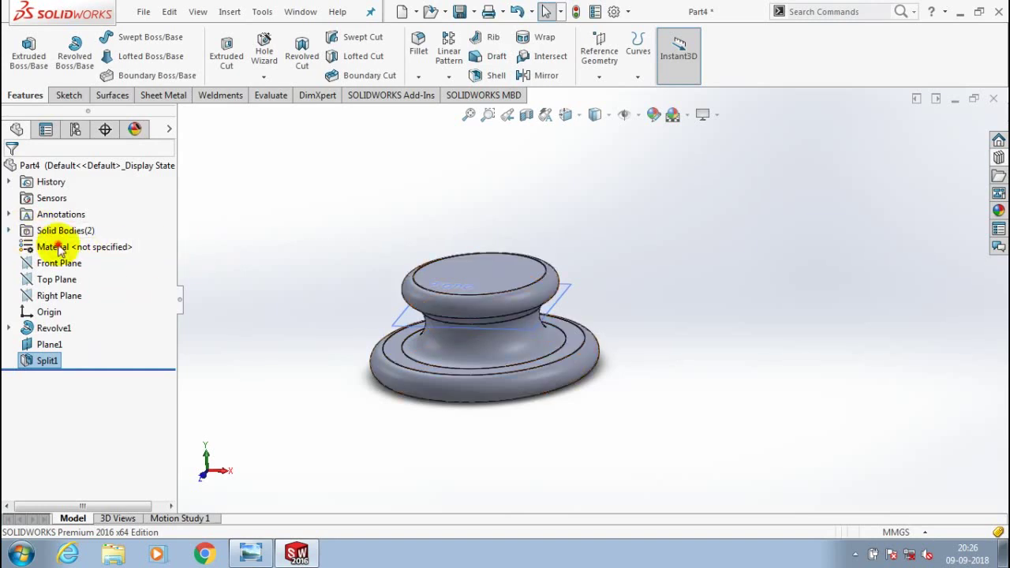
{"action": "left_click", "coordinate": [8, 231]}
{"action": "left_click", "coordinate": [70, 247]}
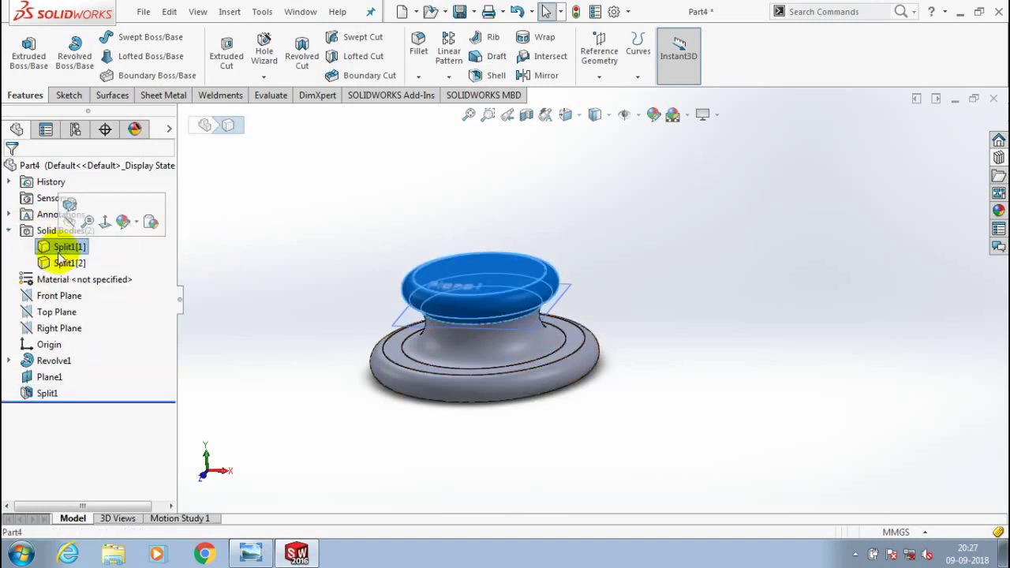
{"action": "left_click", "coordinate": [70, 263]}
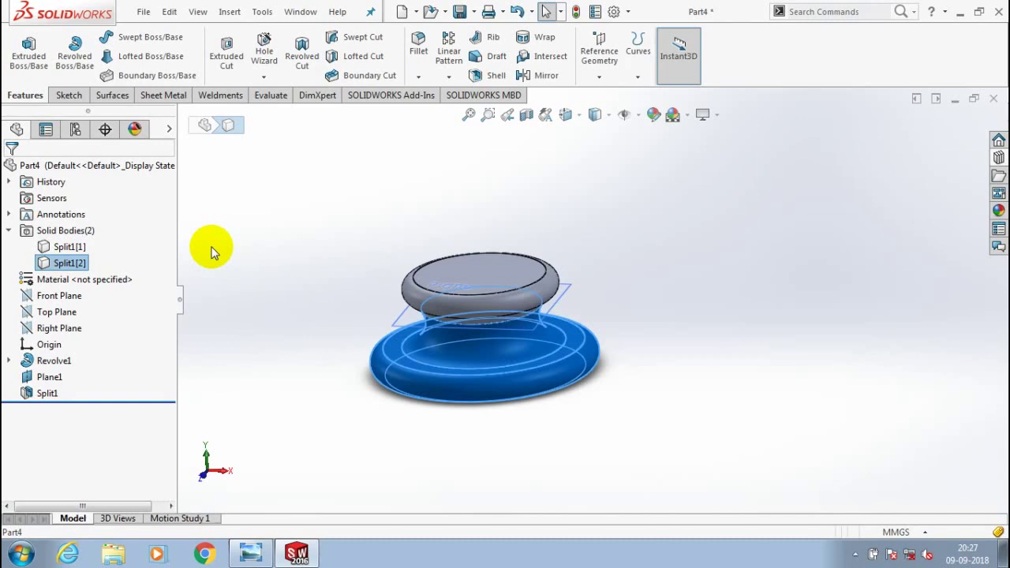
{"action": "right_click", "coordinate": [70, 247]}
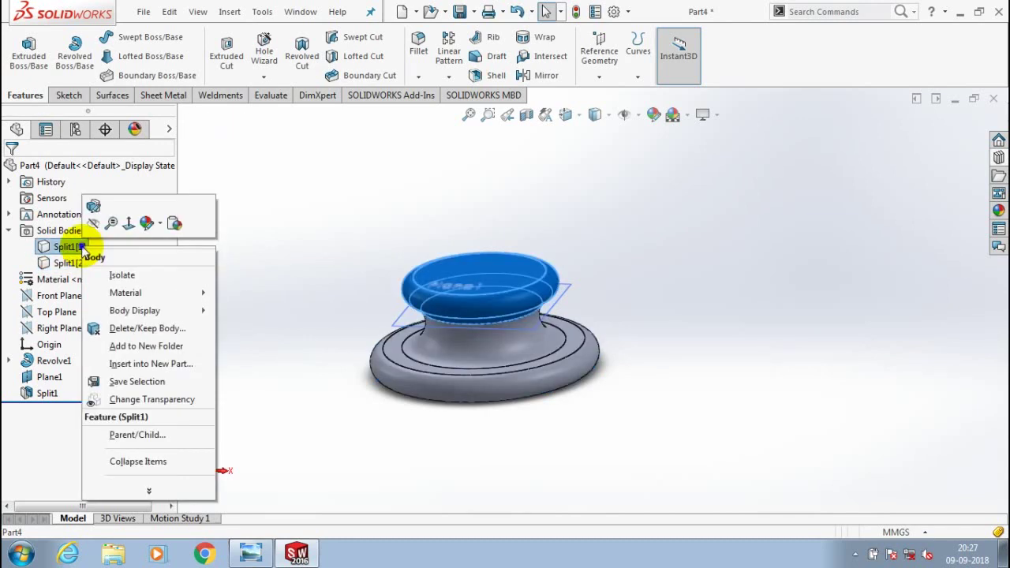
{"action": "left_click", "coordinate": [163, 225]}
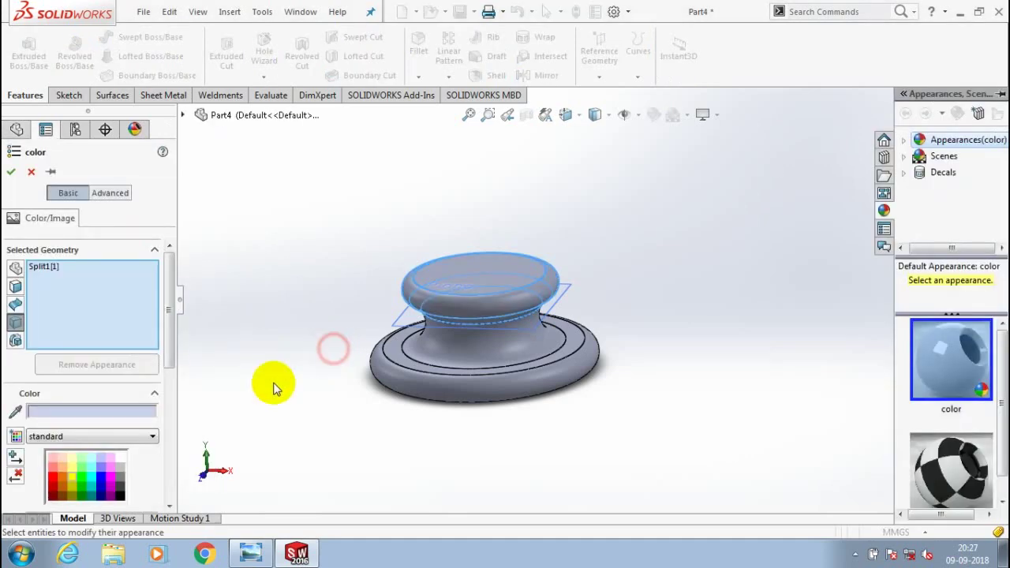
{"action": "left_click", "coordinate": [61, 494]}
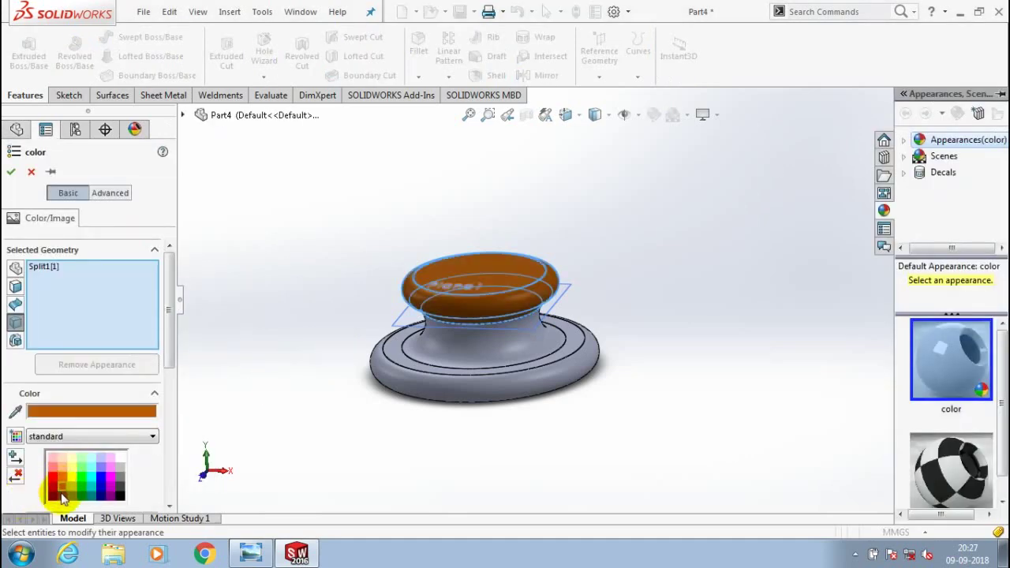
{"action": "left_click", "coordinate": [12, 172]}
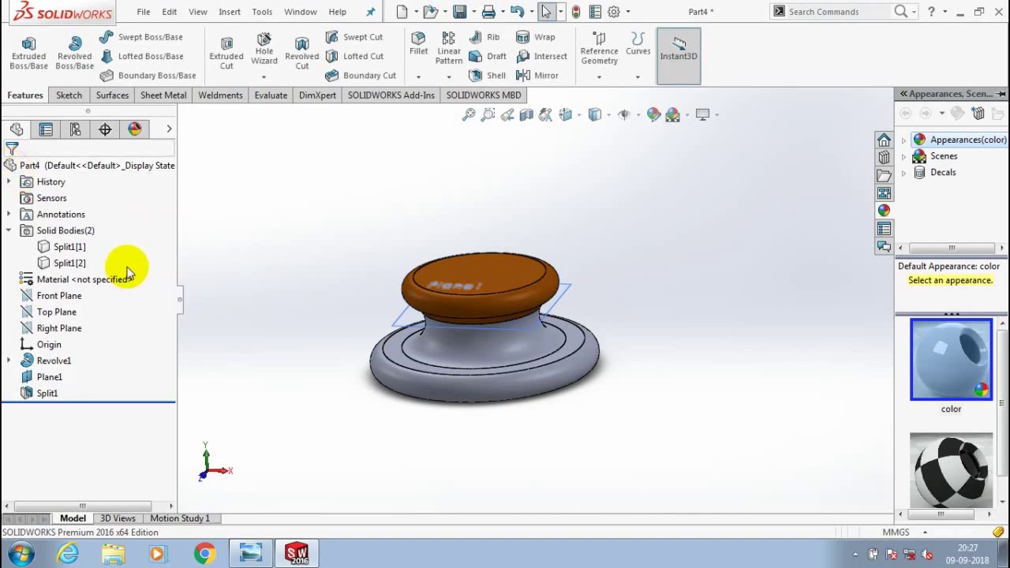
Step: Apply a light orange color from the standard palette to the lower split body
{"action": "right_click", "coordinate": [79, 264]}
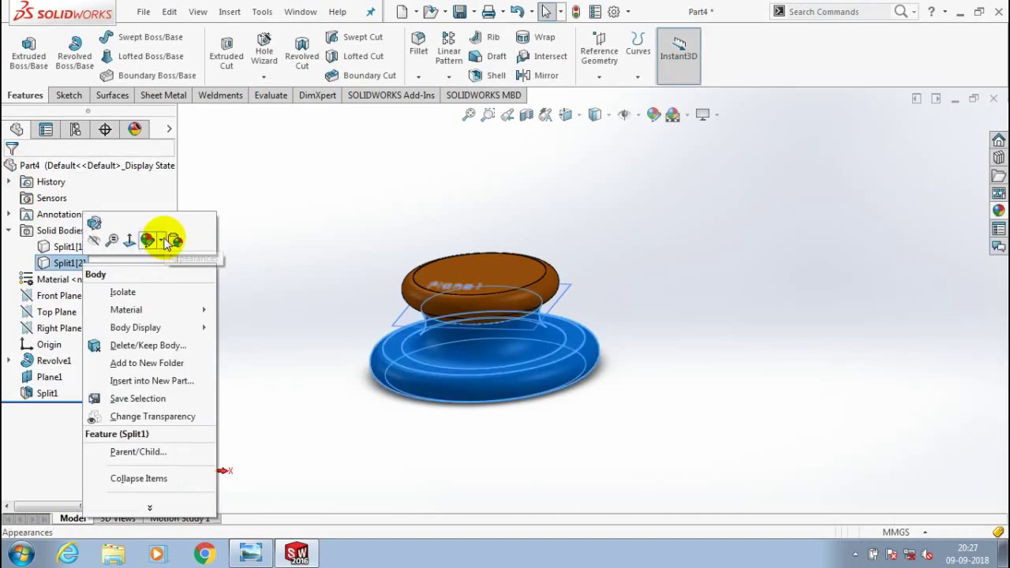
{"action": "left_click", "coordinate": [147, 239]}
{"action": "left_click", "coordinate": [161, 276]}
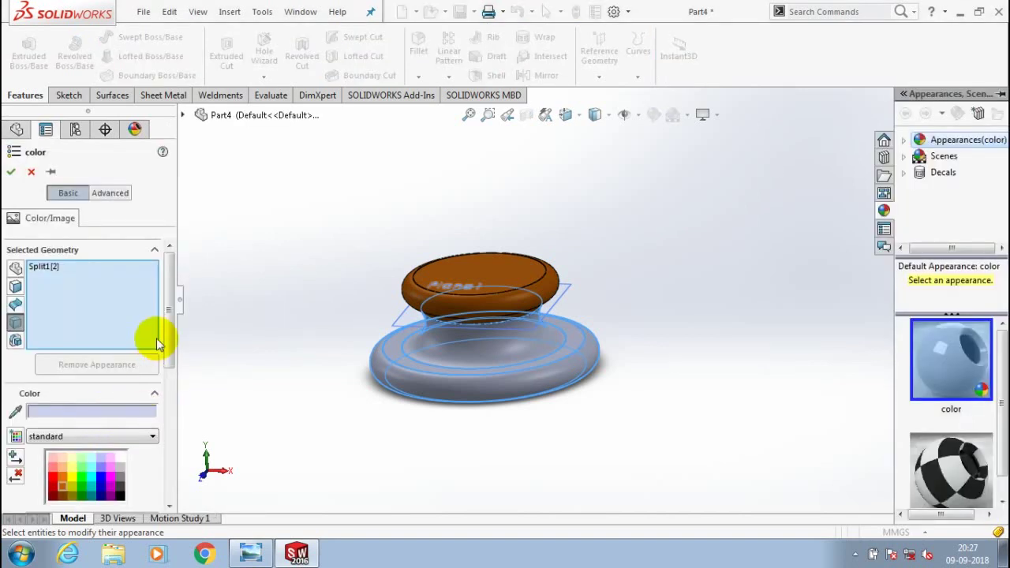
{"action": "left_click_drag", "start_coordinate": [168, 320], "coordinate": [170, 348]}
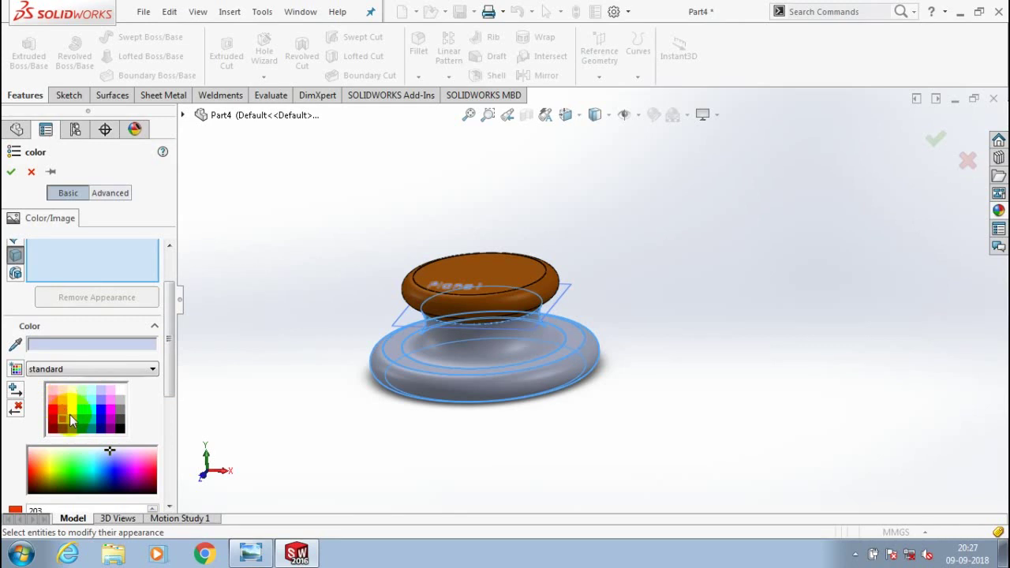
{"action": "left_click", "coordinate": [70, 407]}
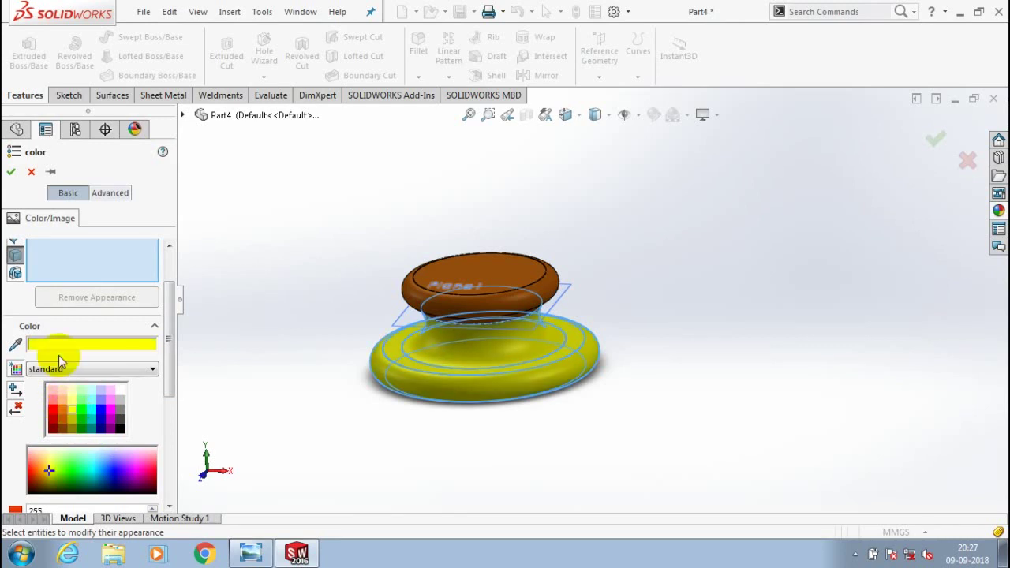
{"action": "left_click", "coordinate": [67, 406]}
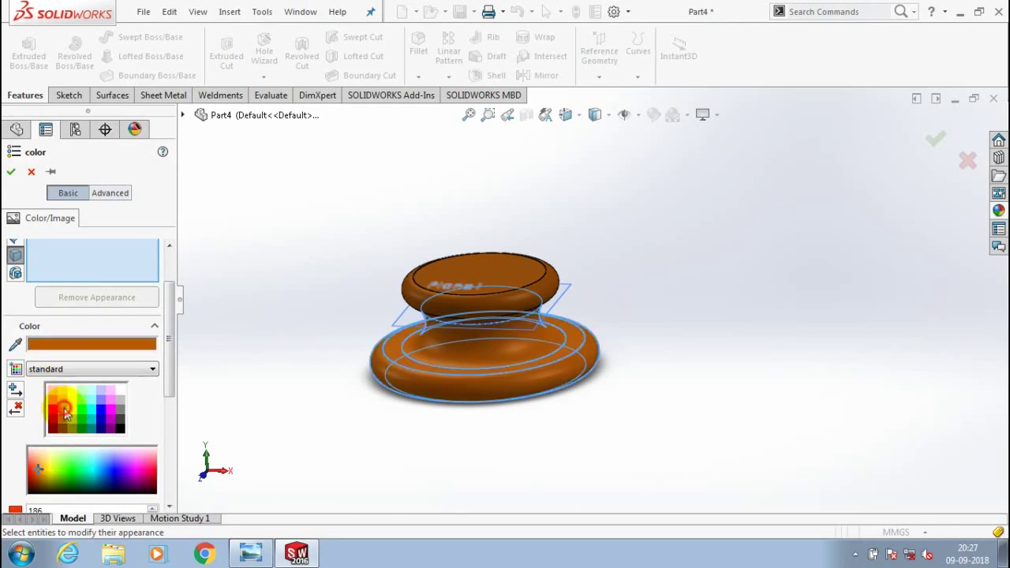
{"action": "left_click", "coordinate": [63, 400]}
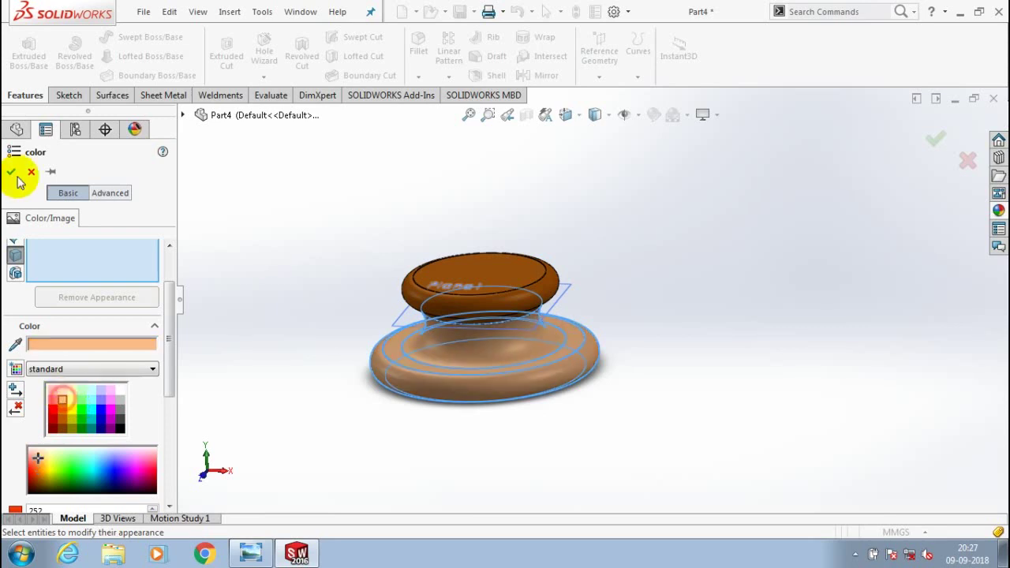
{"action": "left_click", "coordinate": [11, 172]}
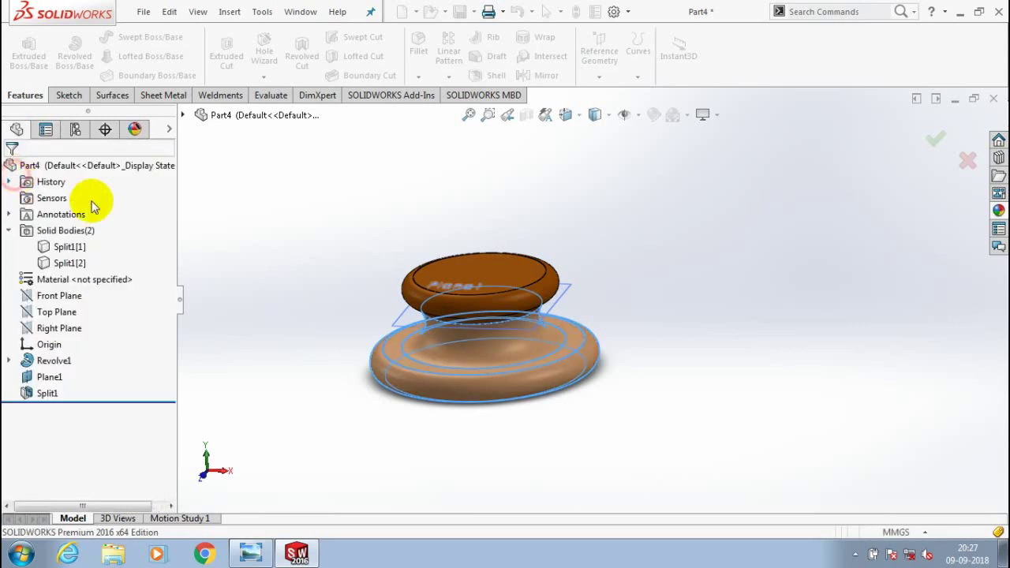
Step: Hide the upper split body so the flat cut face of the lower body is exposed
{"action": "scroll", "coordinate": [553, 265], "scroll_direction": "down", "scroll_amount": 3}
{"action": "scroll", "coordinate": [405, 356], "scroll_direction": "up", "scroll_amount": 2}
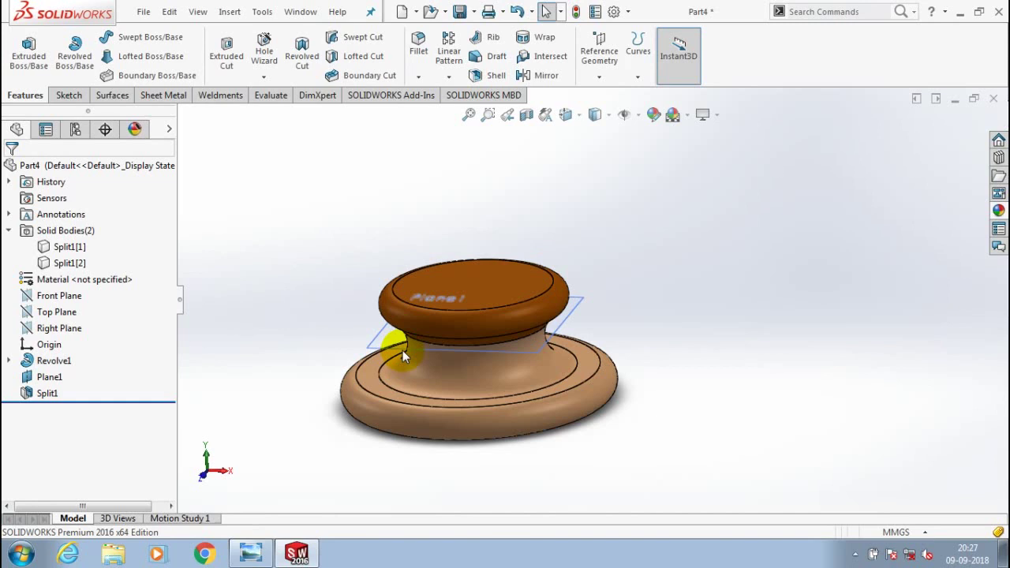
{"action": "scroll", "coordinate": [402, 350], "scroll_direction": "down", "scroll_amount": 2}
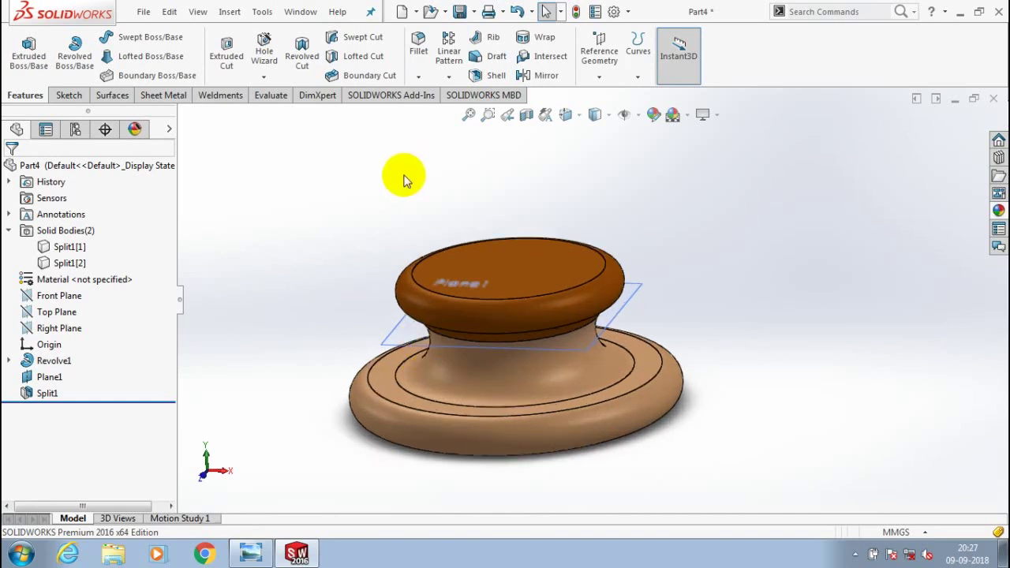
{"action": "right_click", "coordinate": [78, 251]}
{"action": "left_click", "coordinate": [84, 219]}
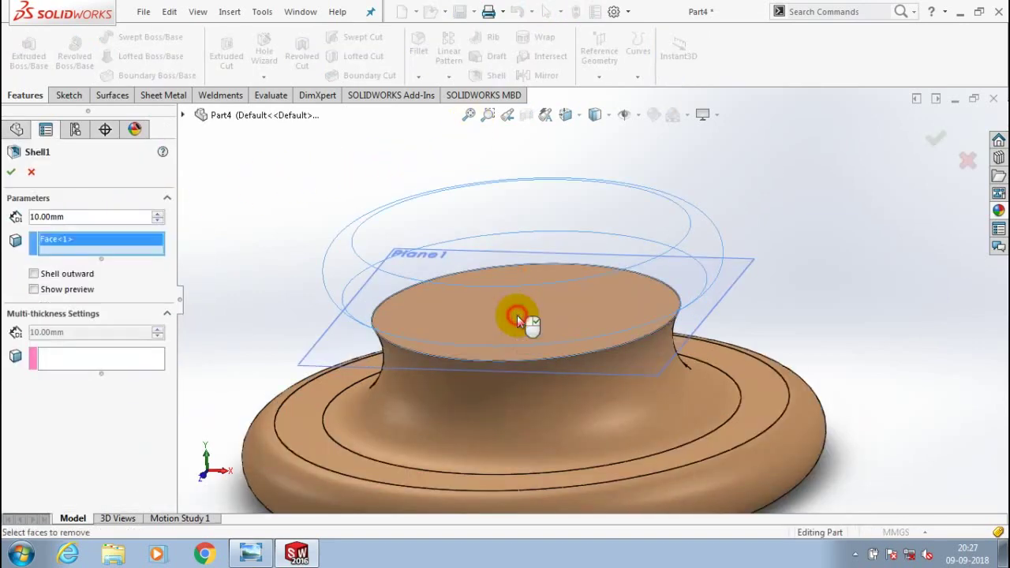
Step: Shell the lower body with a 2 mm wall thickness, removing its flat top face
{"action": "left_click", "coordinate": [517, 315]}
{"action": "left_click", "coordinate": [121, 221]}
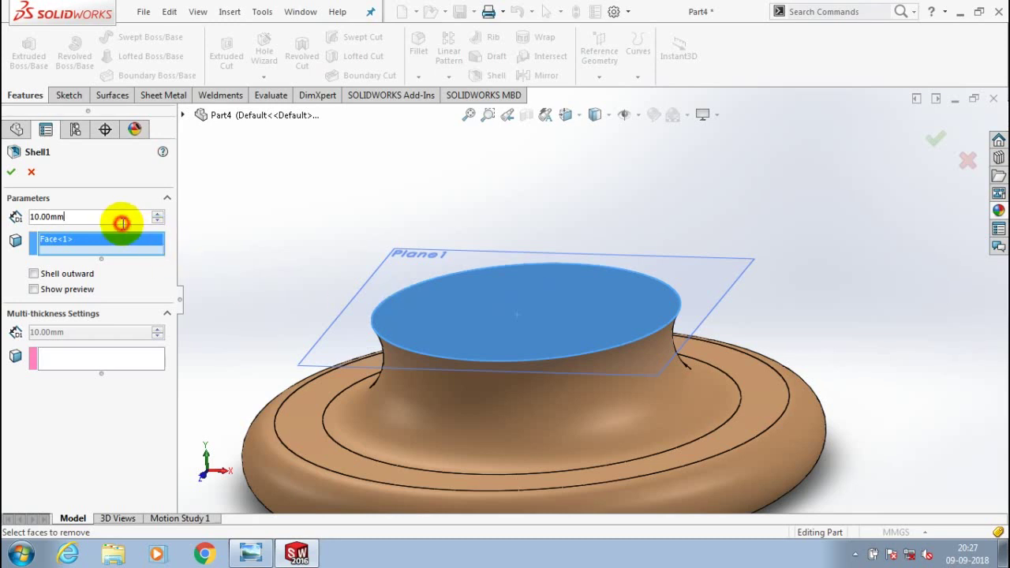
{"action": "left_click_drag", "start_coordinate": [121, 223], "coordinate": [16, 221]}
{"action": "type", "text": "2"}
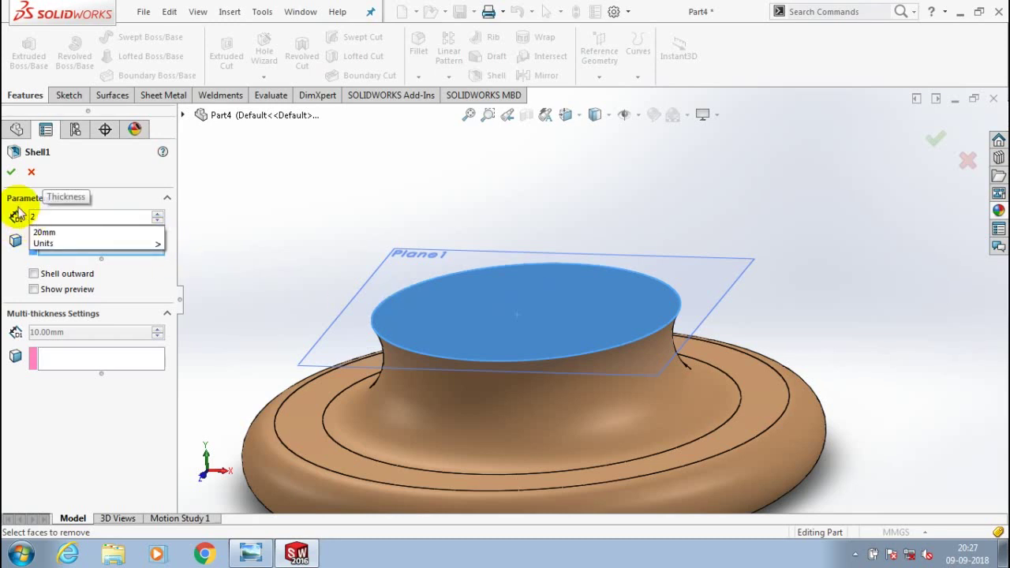
{"action": "left_click", "coordinate": [10, 173]}
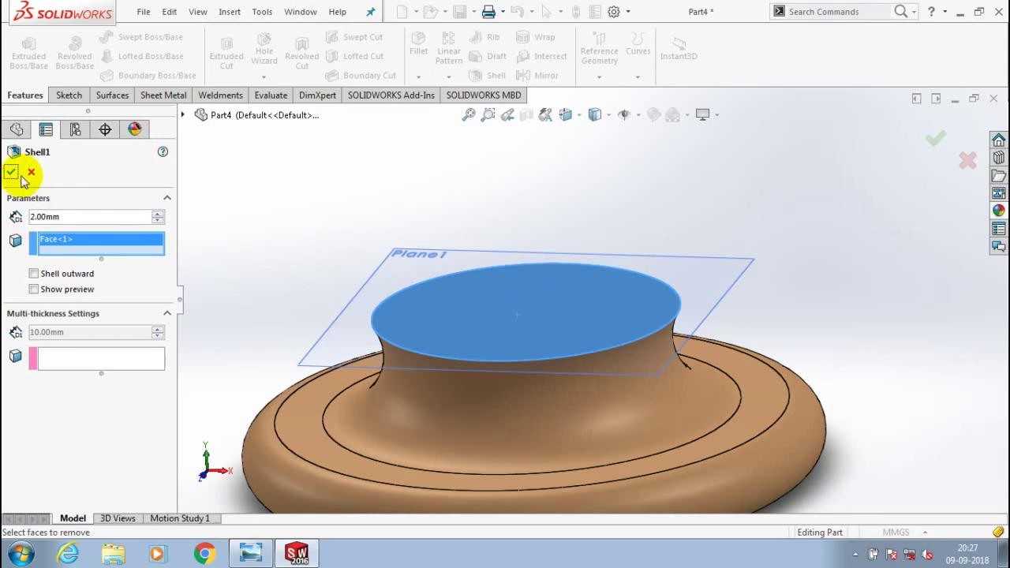
{"action": "right_click", "coordinate": [254, 252]}
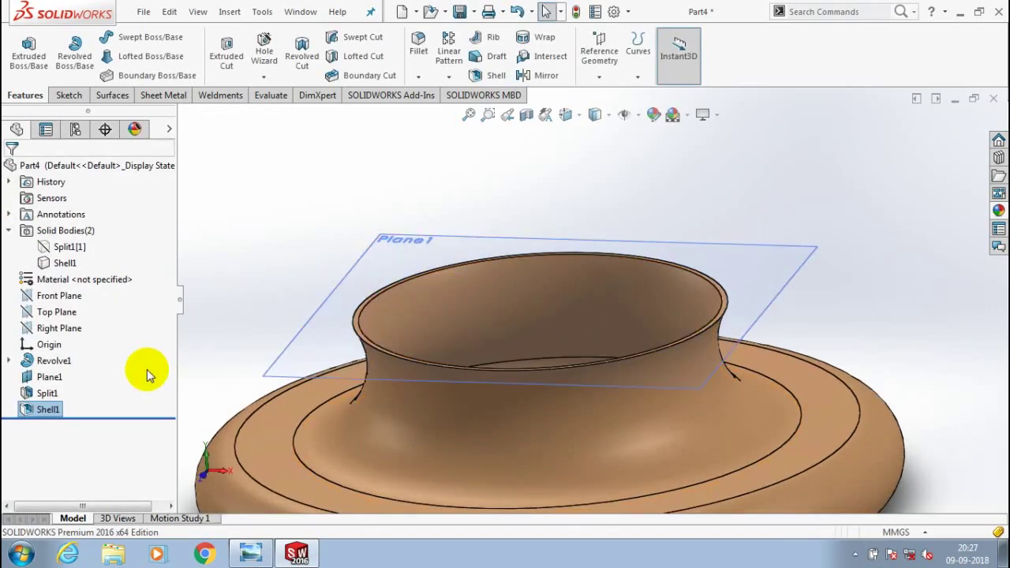
Step: Edit the lower body's shell feature and set its wall thickness to 4 mm
{"action": "right_click", "coordinate": [47, 409]}
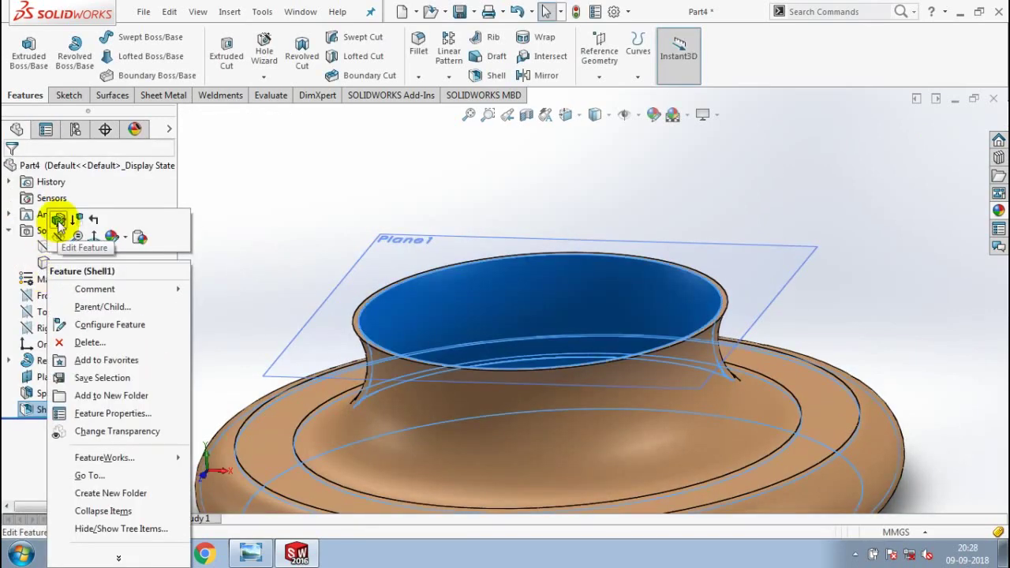
{"action": "left_click", "coordinate": [29, 219]}
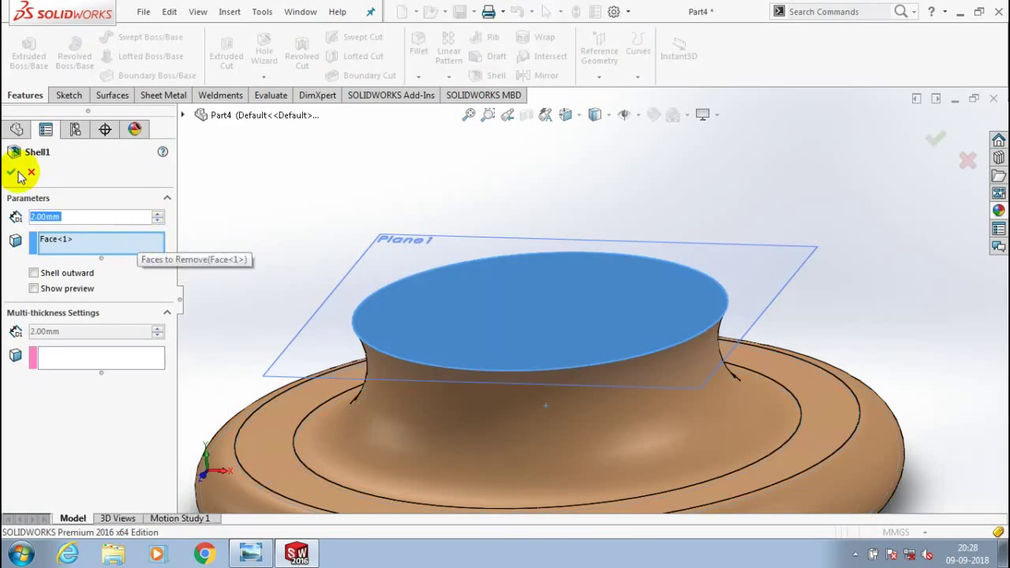
{"action": "type", "text": "4"}
{"action": "key", "text": "Return"}
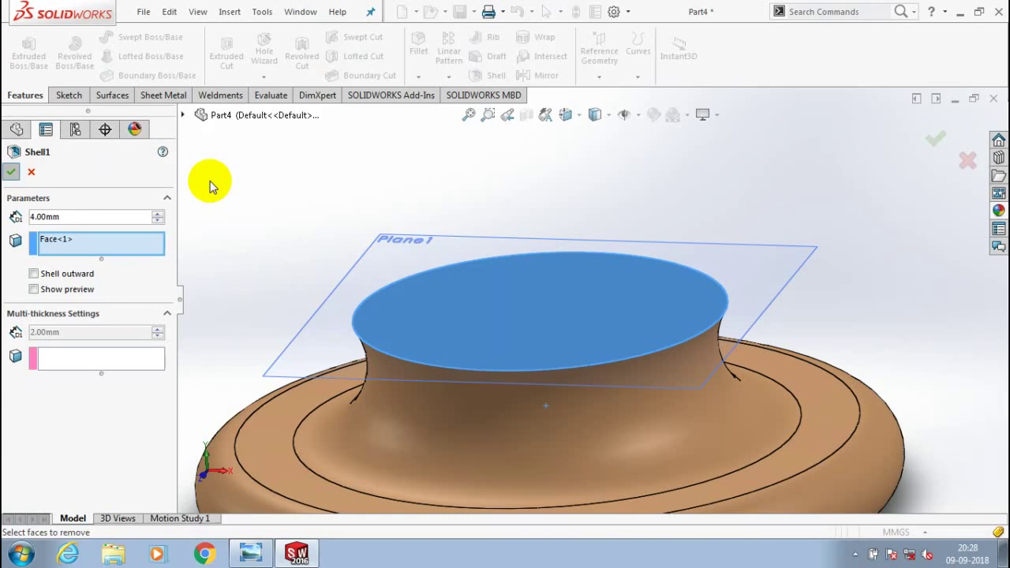
{"action": "left_click", "coordinate": [12, 171]}
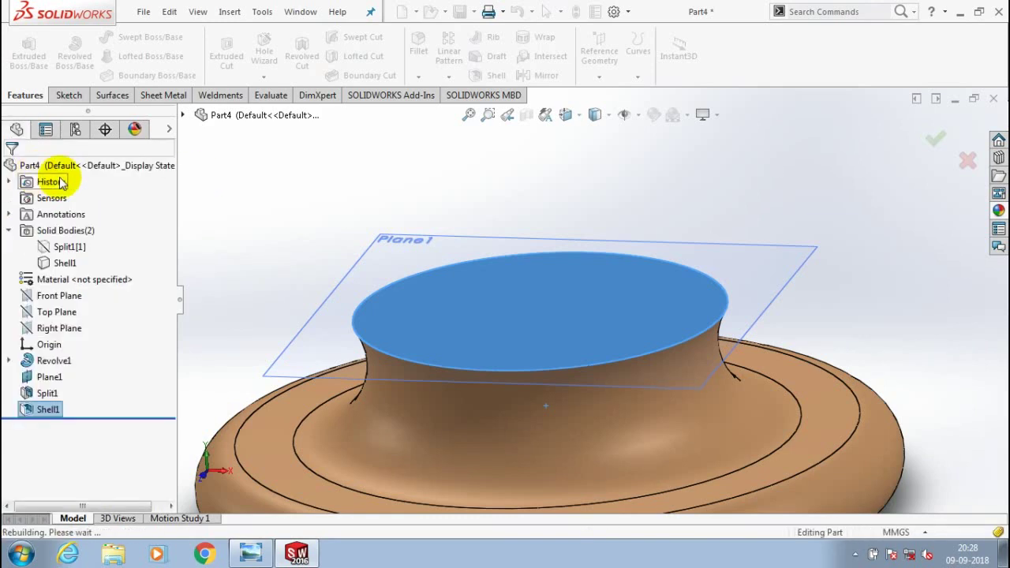
Step: Show the upper body again and hide the shelled lower body
{"action": "scroll", "coordinate": [389, 202], "scroll_direction": "up", "scroll_amount": 1}
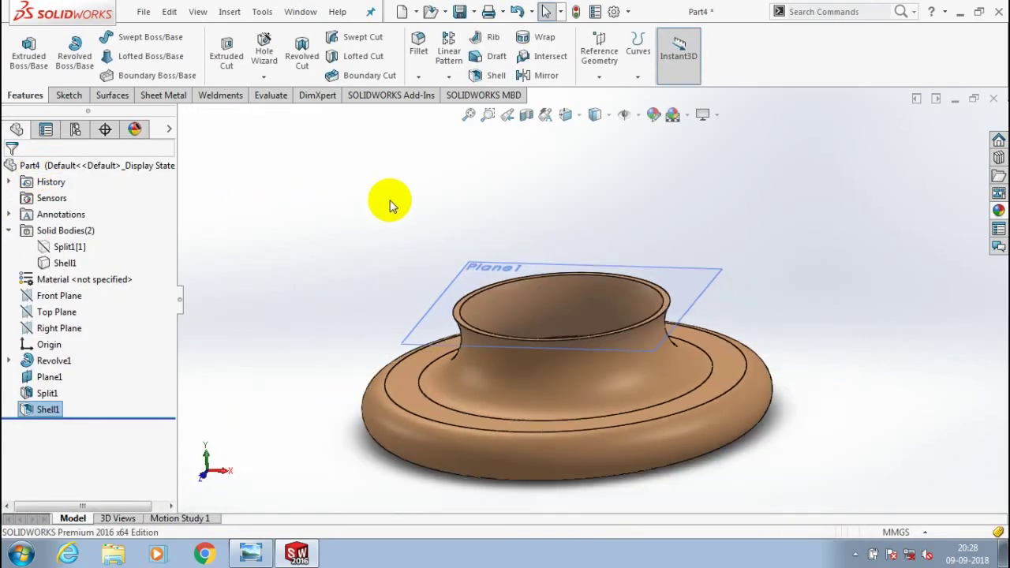
{"action": "right_click", "coordinate": [78, 251]}
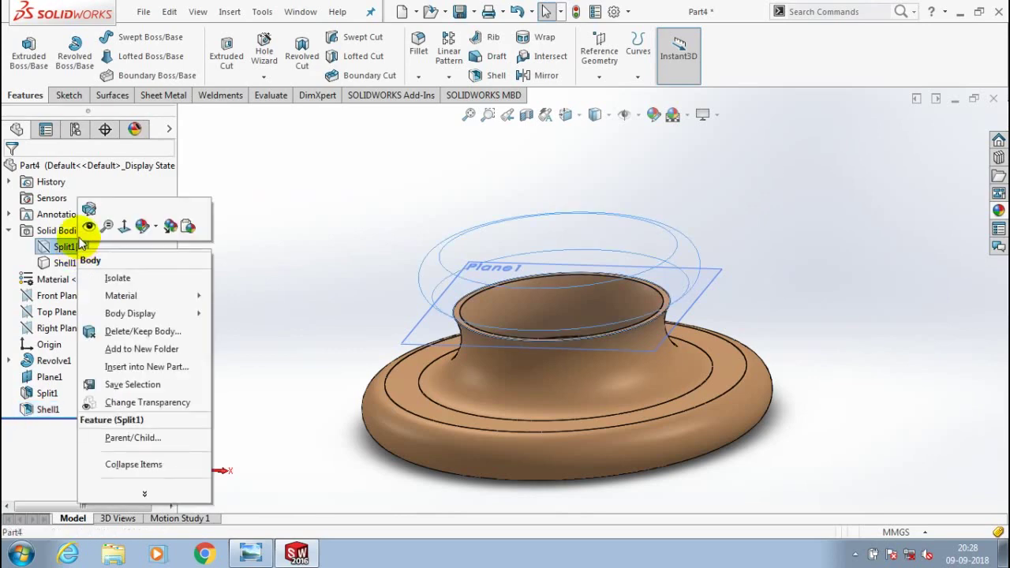
{"action": "left_click", "coordinate": [93, 221]}
{"action": "left_click", "coordinate": [238, 258]}
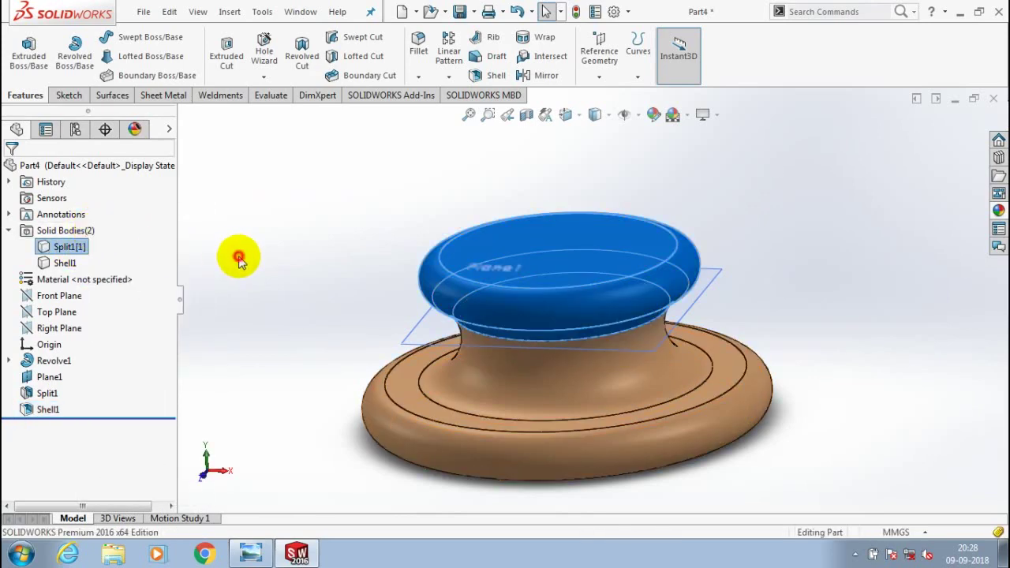
{"action": "left_click", "coordinate": [64, 265]}
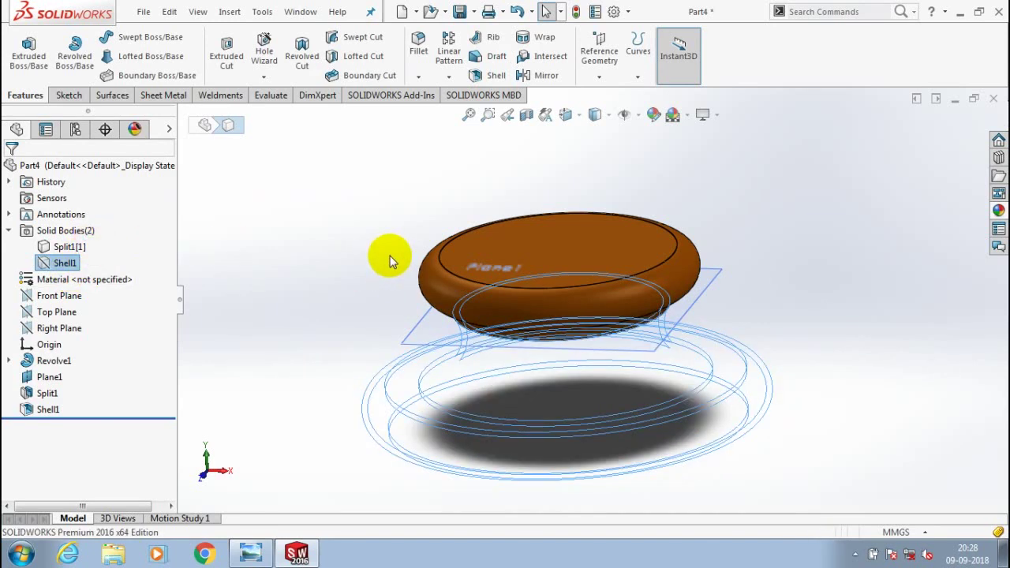
Step: Shell the upper body with a 4 mm wall thickness, removing its flat bottom face
{"action": "middle_click_drag", "start_coordinate": [389, 270], "coordinate": [489, 83]}
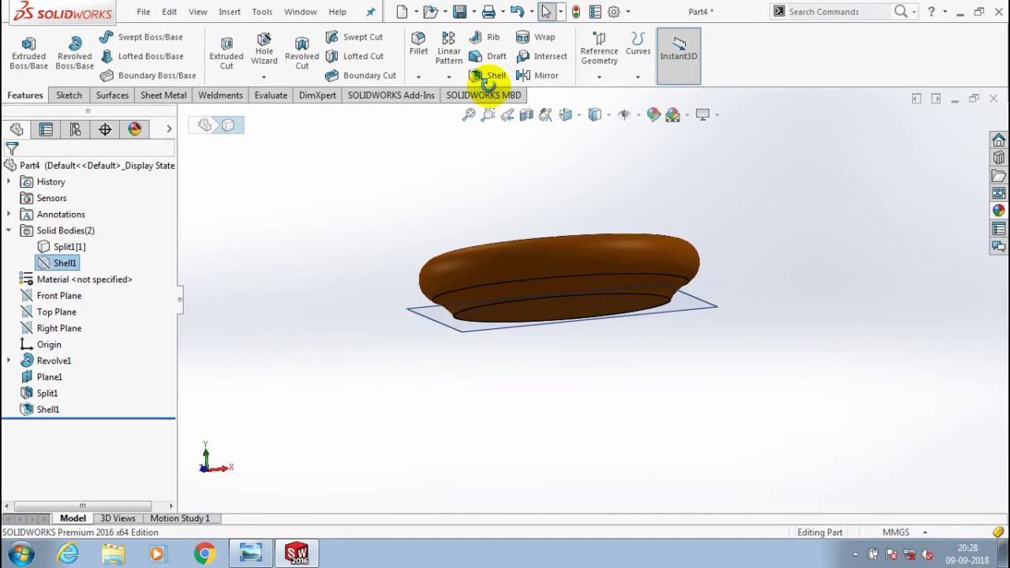
{"action": "left_click", "coordinate": [494, 76]}
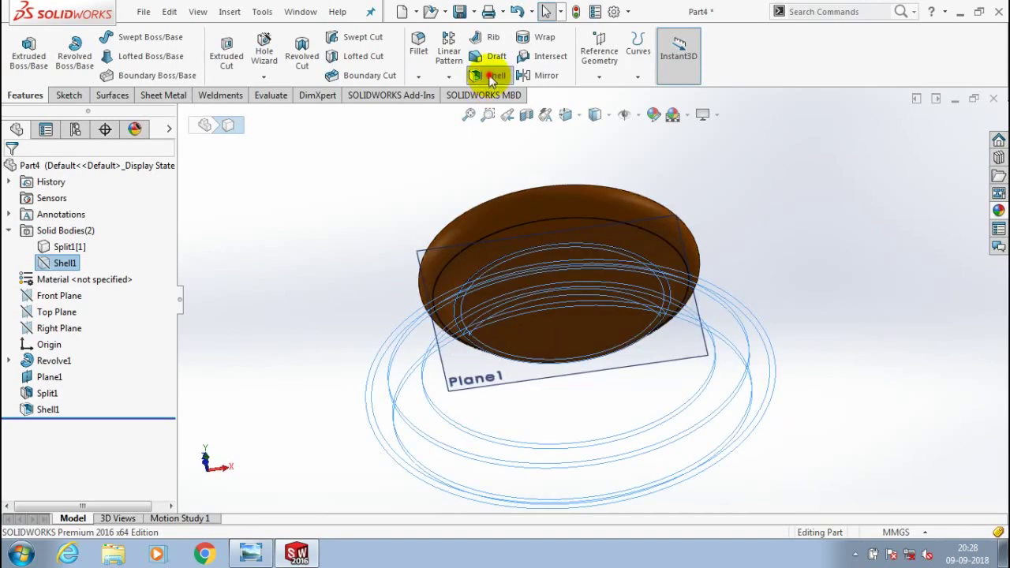
{"action": "scroll", "coordinate": [598, 359], "scroll_direction": "down", "scroll_amount": 3}
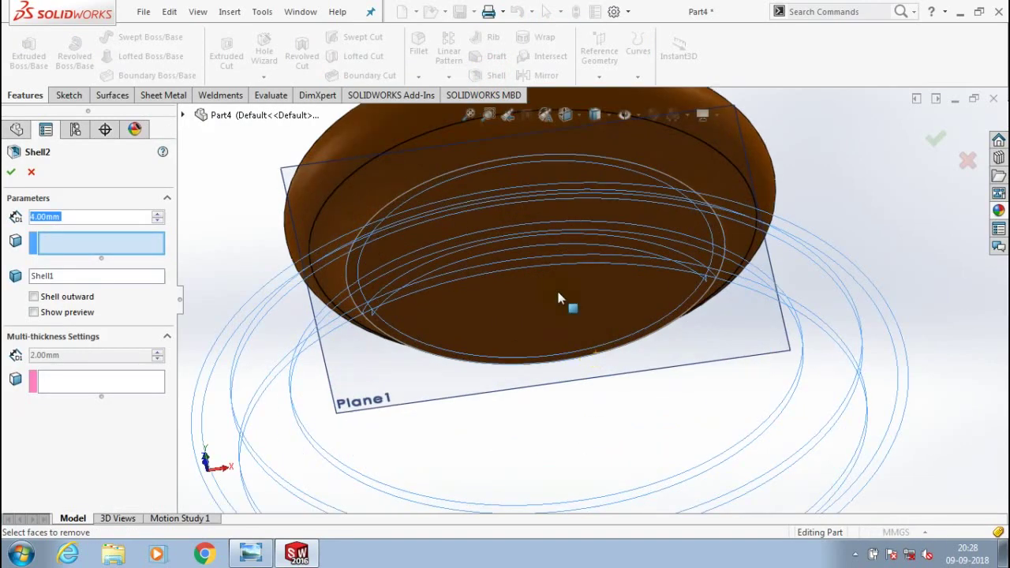
{"action": "left_click", "coordinate": [556, 296]}
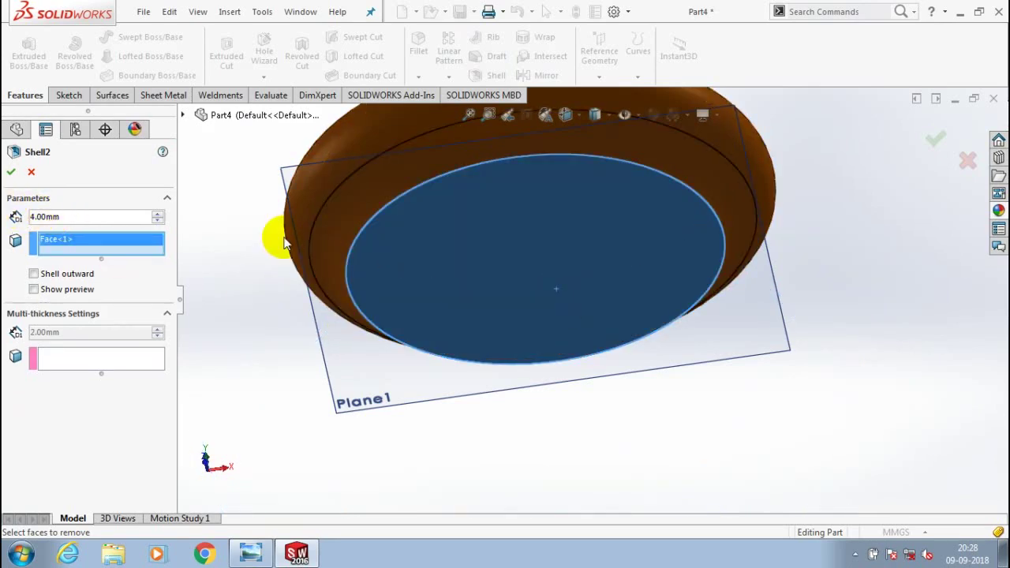
{"action": "key", "text": "Return"}
Step: Show the hidden lower shelled body again so that both bodies are displayed
{"action": "scroll", "coordinate": [284, 238], "scroll_direction": "up", "scroll_amount": 3}
{"action": "middle_click_drag", "start_coordinate": [285, 238], "coordinate": [313, 330]}
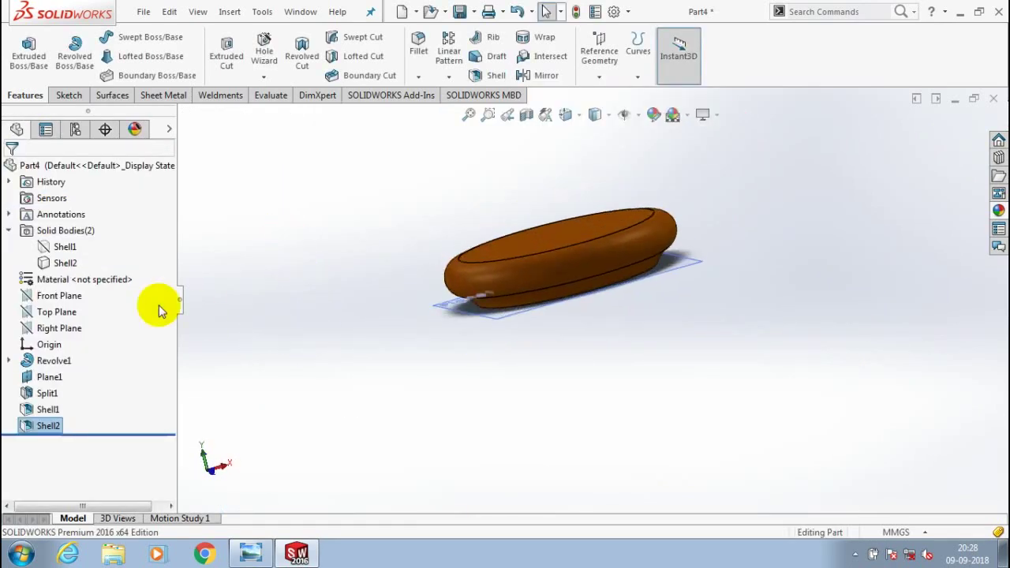
{"action": "left_click", "coordinate": [67, 253]}
{"action": "right_click", "coordinate": [67, 251]}
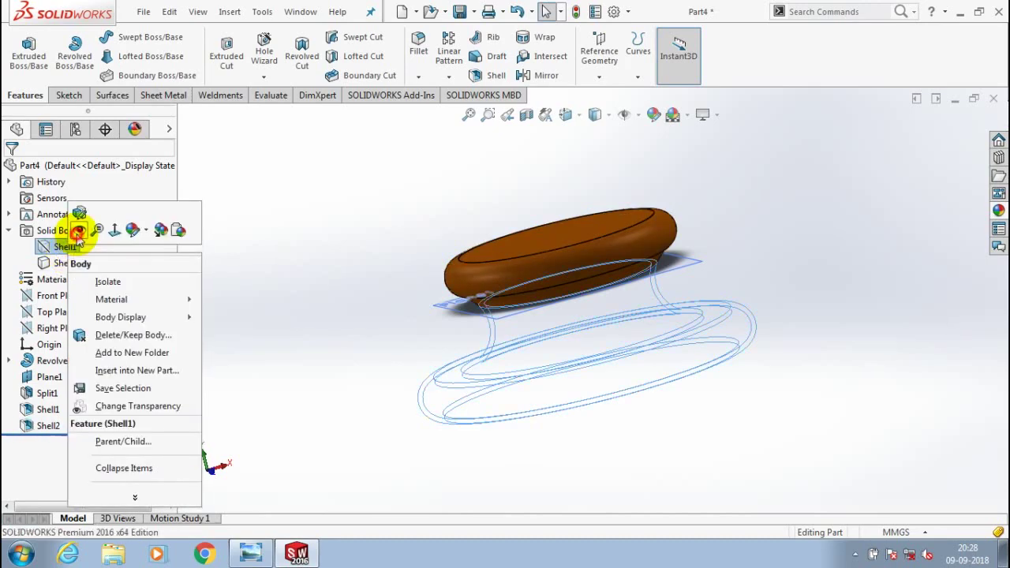
{"action": "left_click", "coordinate": [72, 226]}
{"action": "left_click", "coordinate": [299, 222]}
{"action": "middle_click_drag", "start_coordinate": [758, 198], "coordinate": [647, 348]}
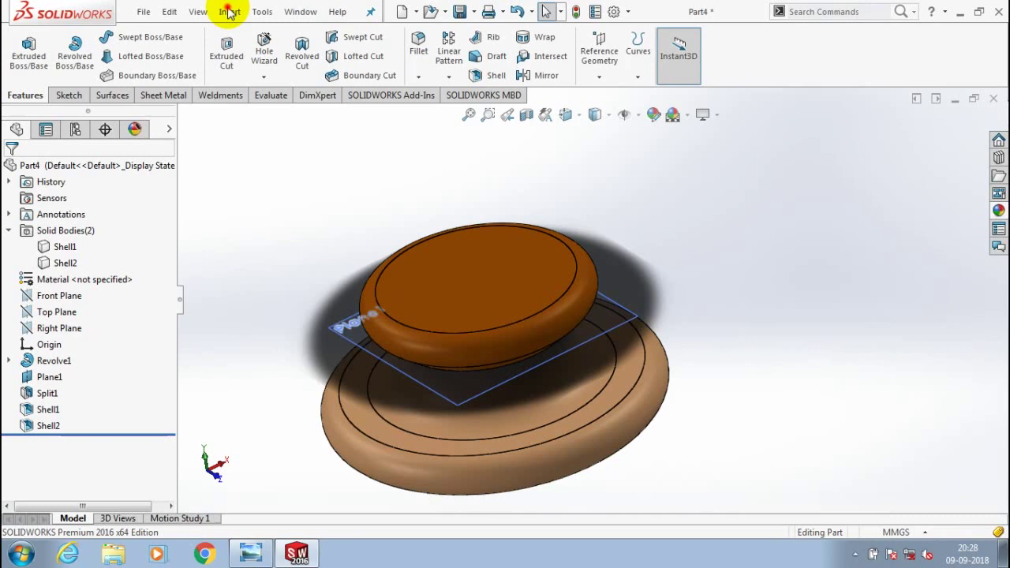
Step: Start a Lip/Groove fastening feature and choose the upper body as the groove body
{"action": "left_click", "coordinate": [229, 12]}
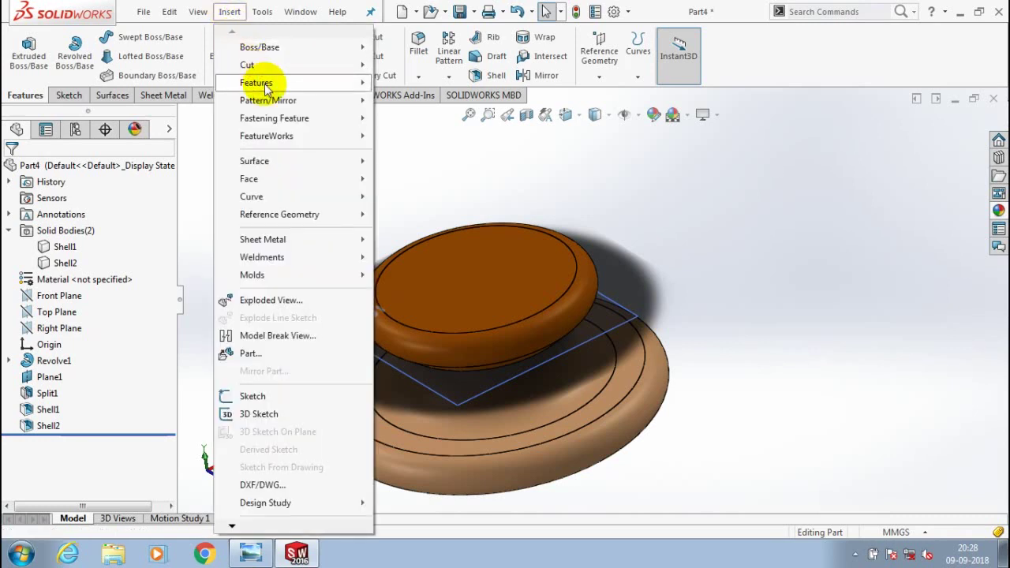
{"action": "mouse_move", "coordinate": [284, 84]}
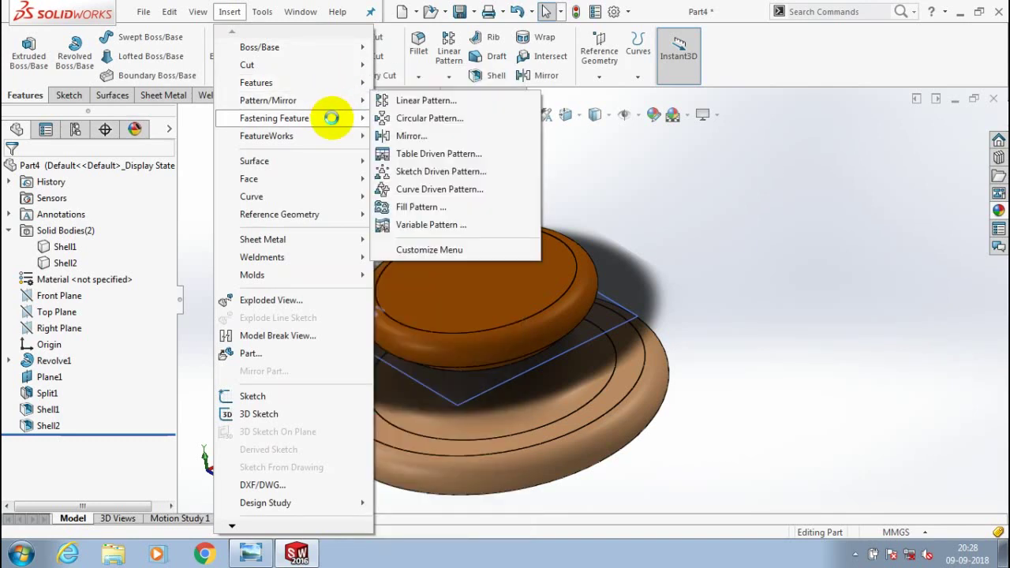
{"action": "left_click", "coordinate": [332, 118]}
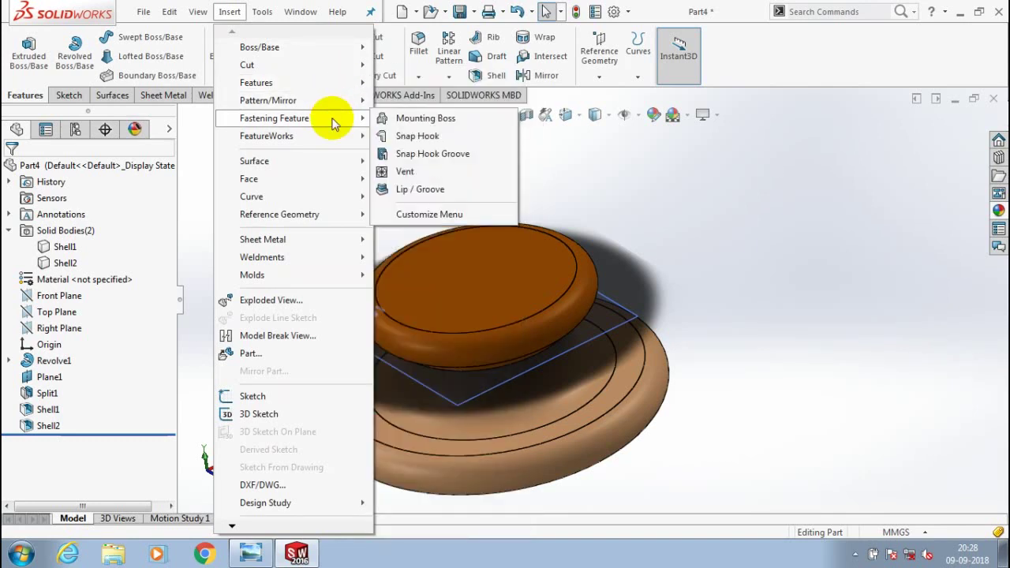
{"action": "left_click", "coordinate": [467, 195]}
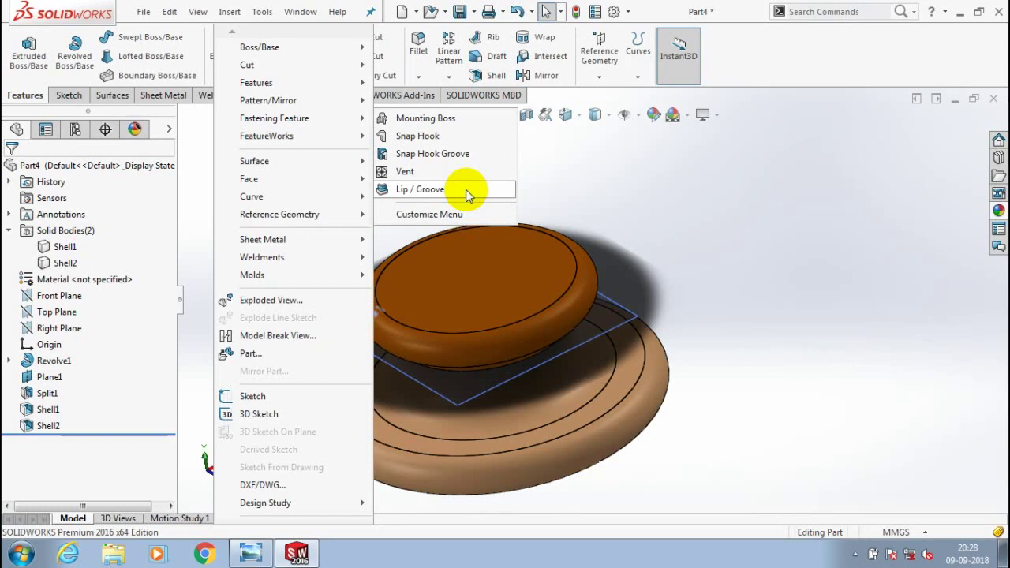
{"action": "left_click", "coordinate": [465, 191]}
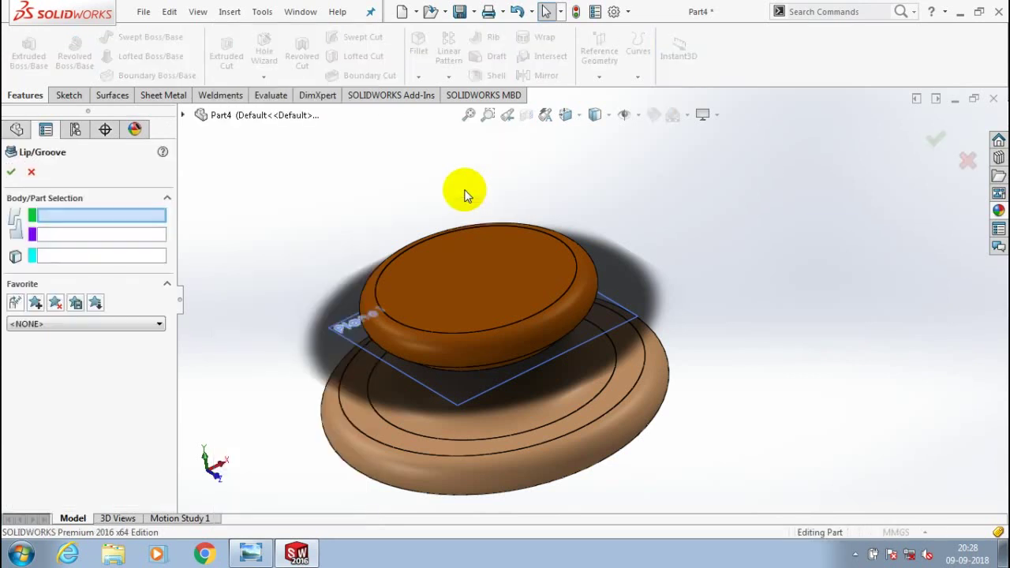
{"action": "left_click", "coordinate": [142, 213]}
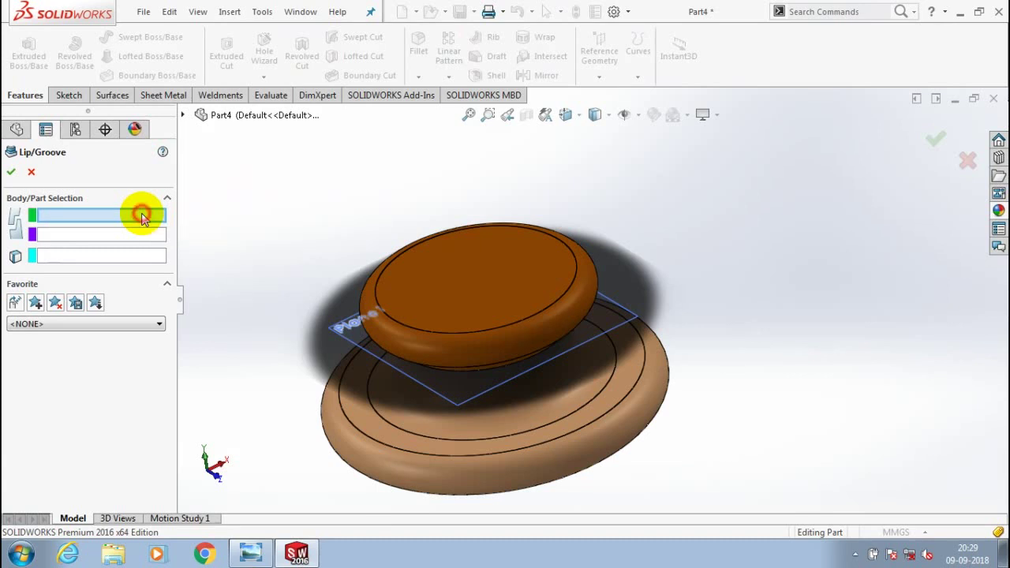
{"action": "left_click", "coordinate": [405, 270]}
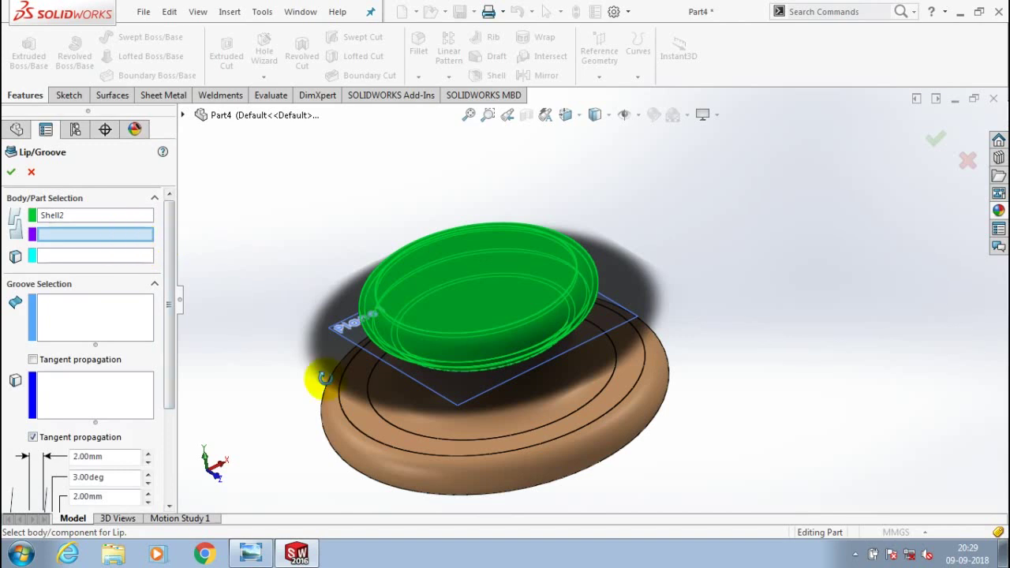
Step: Choose the lower body as the lip body and Plane1 as the direction reference of the lip and groove
{"action": "mouse_move", "coordinate": [325, 378]}
{"action": "middle_mouse_down"}
{"action": "mouse_move", "coordinate": [369, 400]}
{"action": "mouse_move", "coordinate": [326, 379]}
{"action": "middle_mouse_up"}
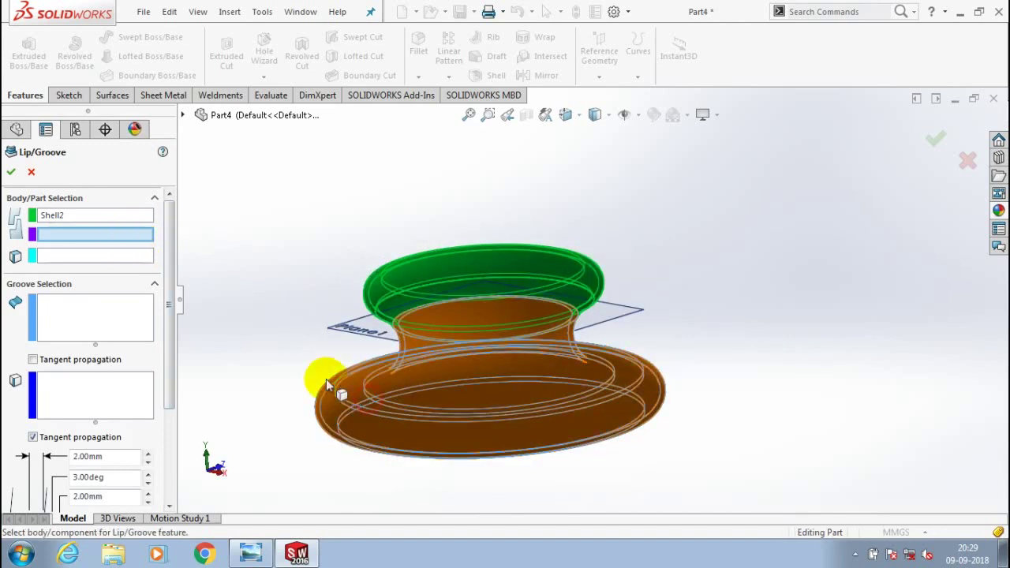
{"action": "left_click", "coordinate": [285, 330]}
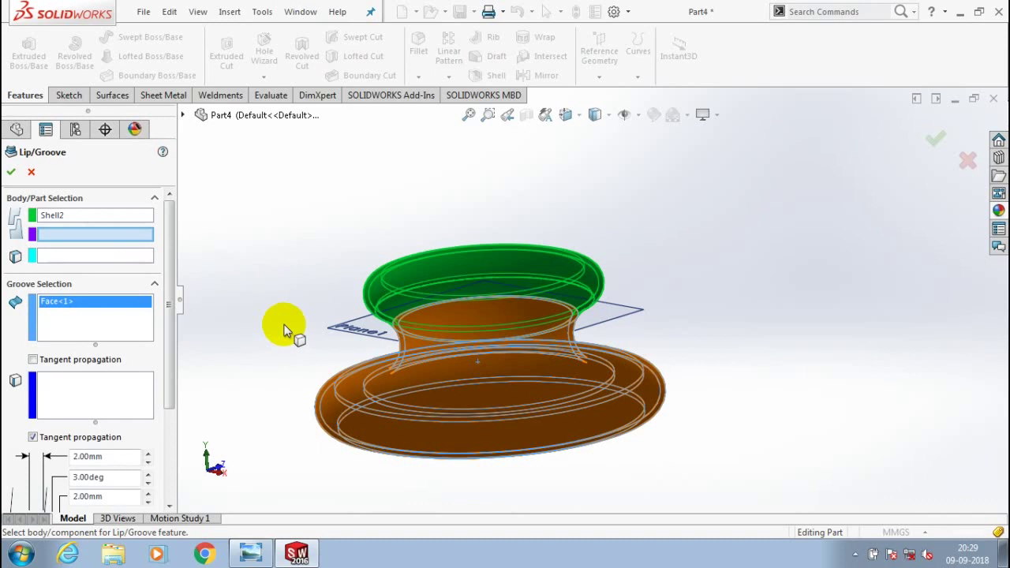
{"action": "left_click", "coordinate": [285, 330]}
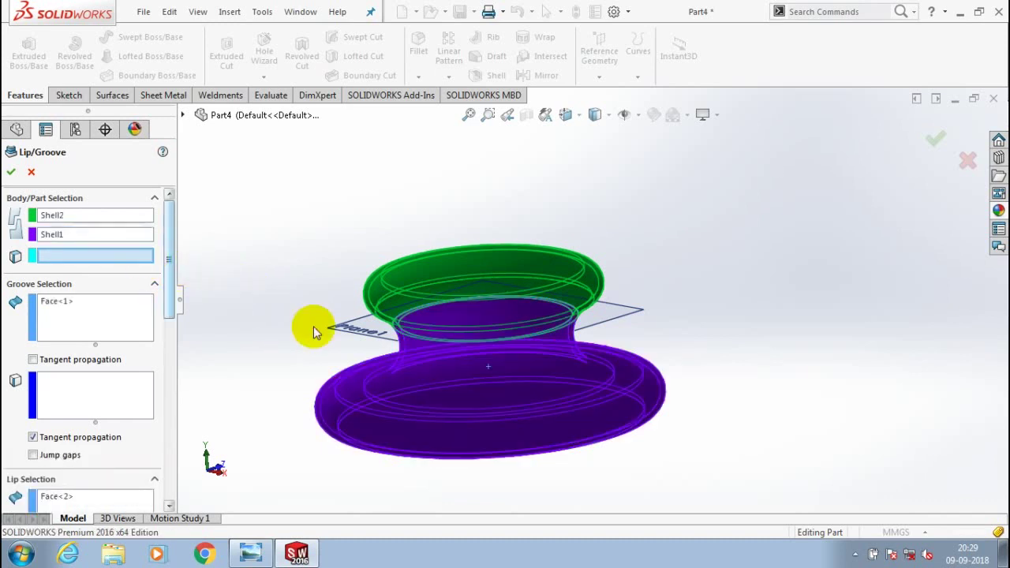
{"action": "left_click", "coordinate": [355, 330]}
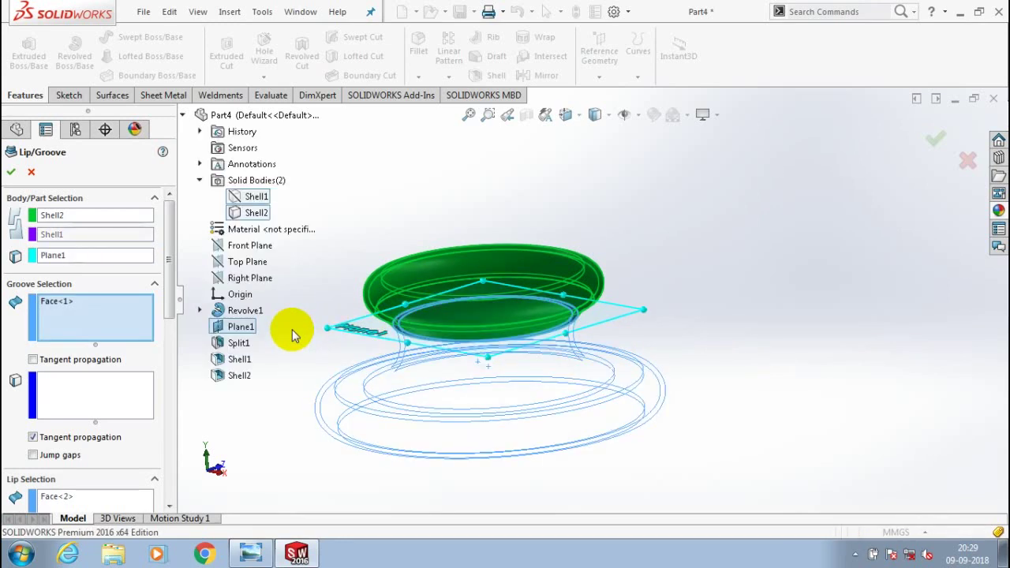
Step: Select the inner edge of the upper body's bottom rim as the edge where the groove removes material
{"action": "scroll", "coordinate": [163, 255], "scroll_direction": "down", "scroll_amount": 2}
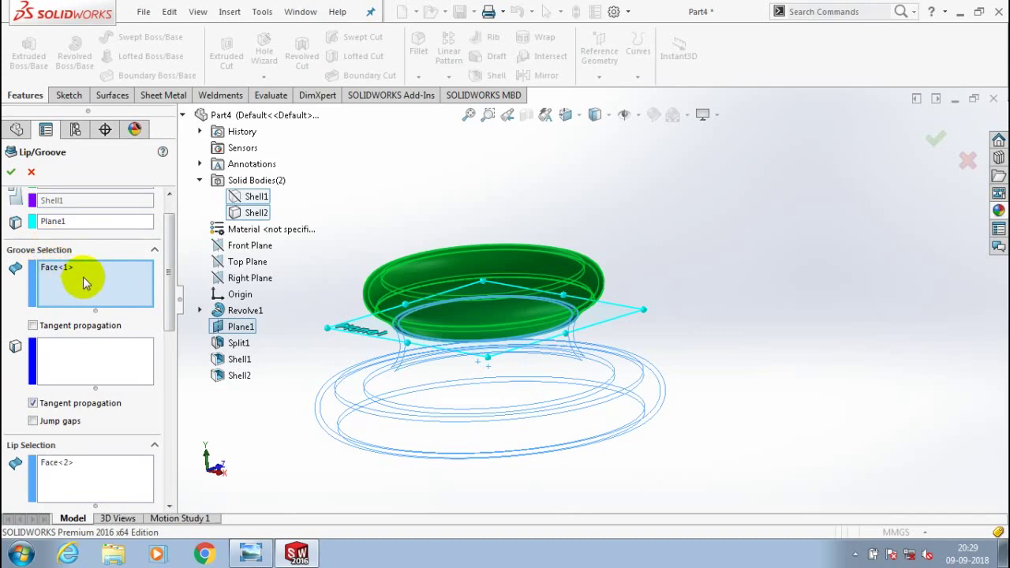
{"action": "left_click", "coordinate": [138, 359]}
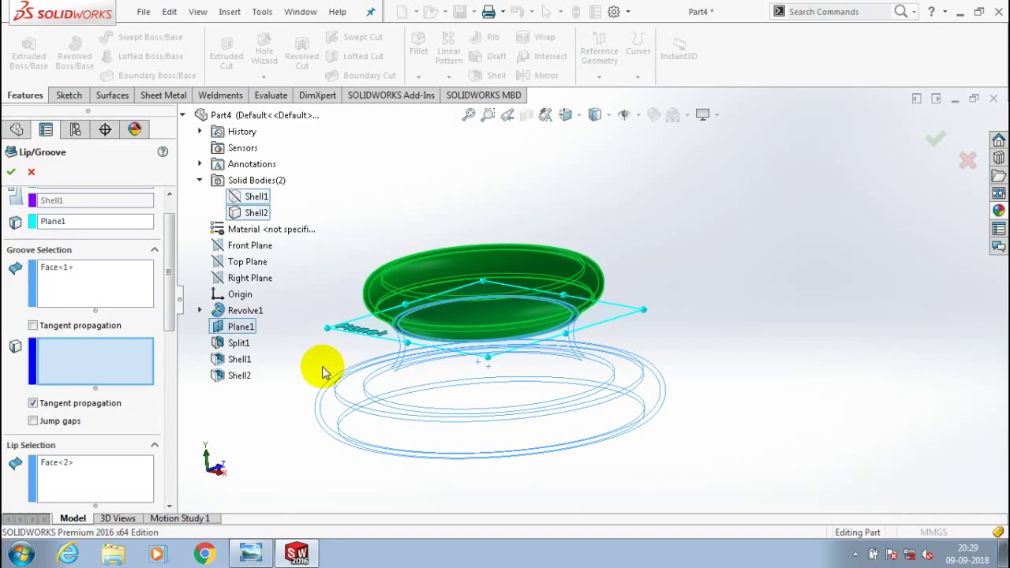
{"action": "scroll", "coordinate": [420, 297], "scroll_direction": "down", "scroll_amount": 6}
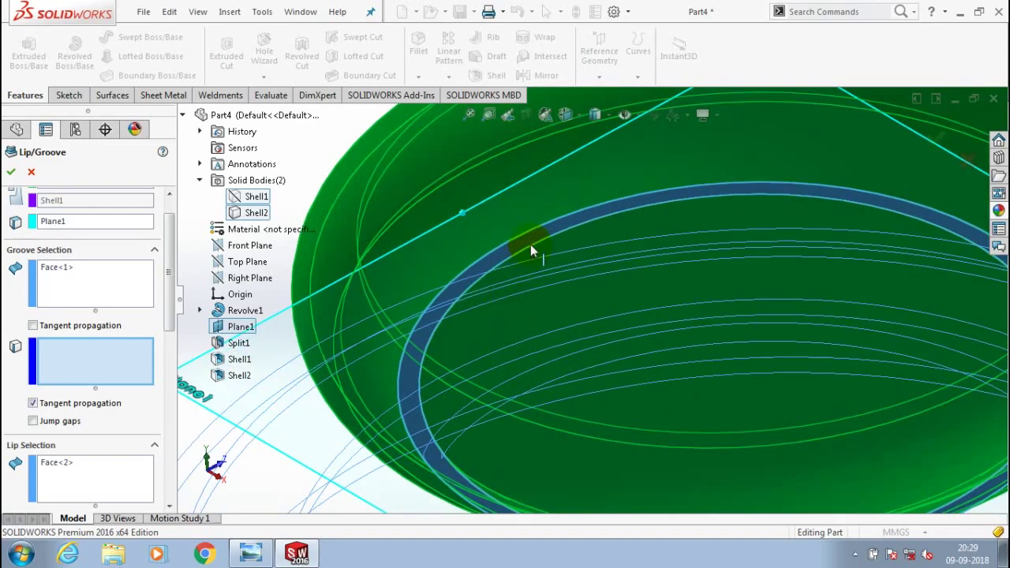
{"action": "left_click", "coordinate": [531, 251]}
{"action": "scroll", "coordinate": [474, 308], "scroll_direction": "up", "scroll_amount": 5}
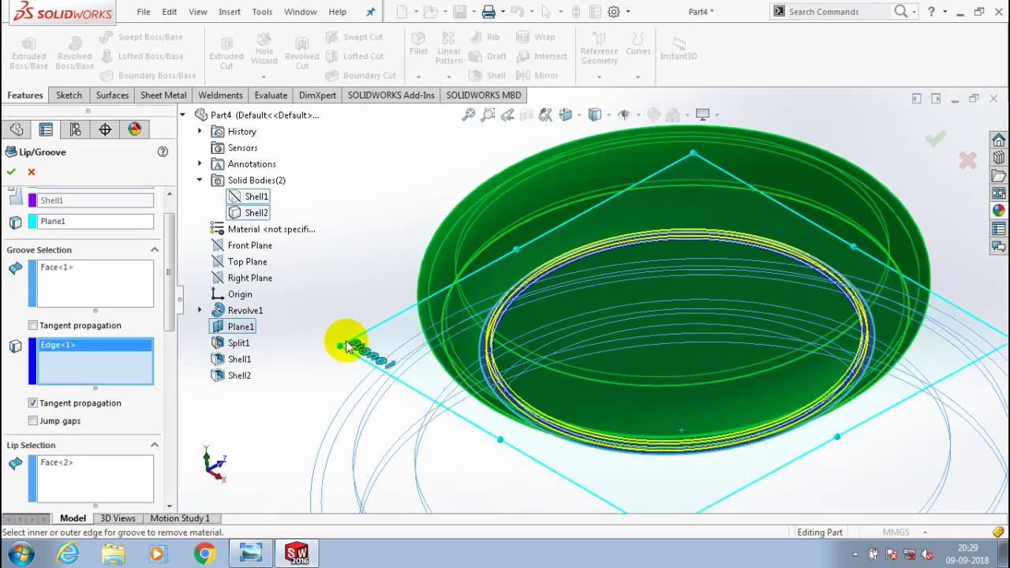
{"action": "scroll", "coordinate": [290, 293], "scroll_direction": "up", "scroll_amount": 2}
{"action": "middle_click_drag", "start_coordinate": [358, 281], "coordinate": [357, 332]}
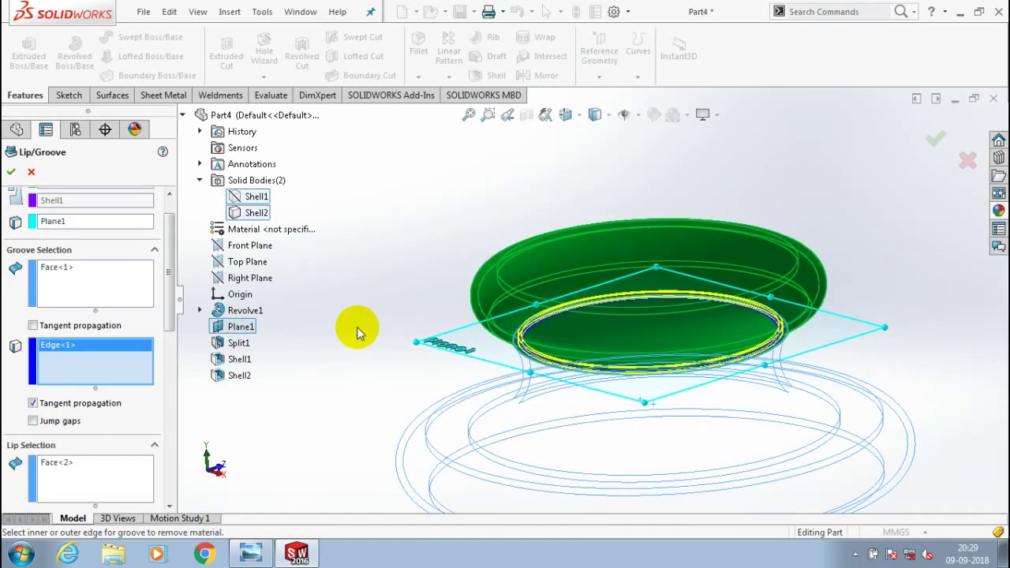
{"action": "scroll", "coordinate": [356, 327], "scroll_direction": "up", "scroll_amount": 2}
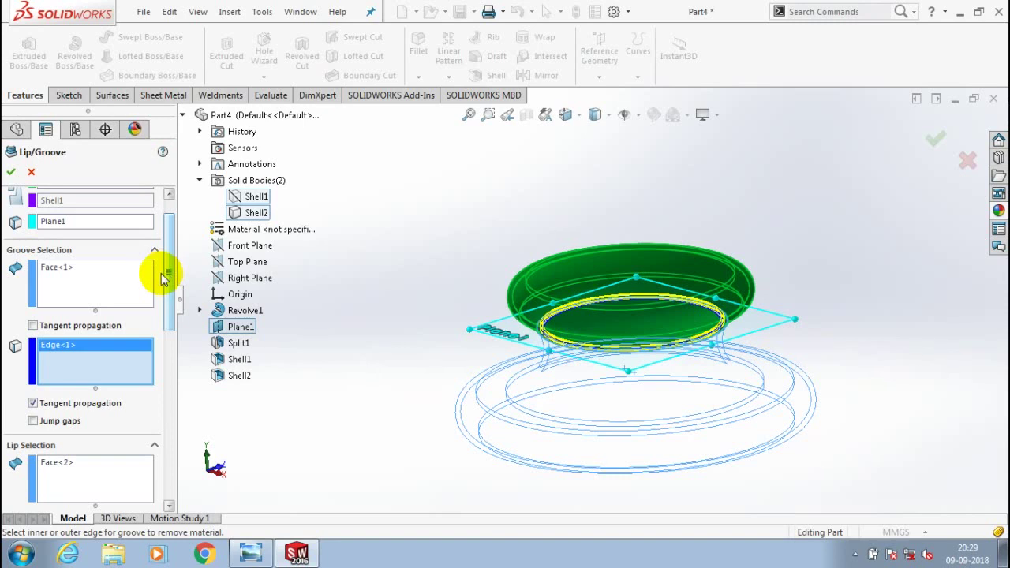
Step: Select the inner edge of the lower body's top rim as the edge where the lip adds material
{"action": "left_click_drag", "start_coordinate": [166, 268], "coordinate": [168, 319]}
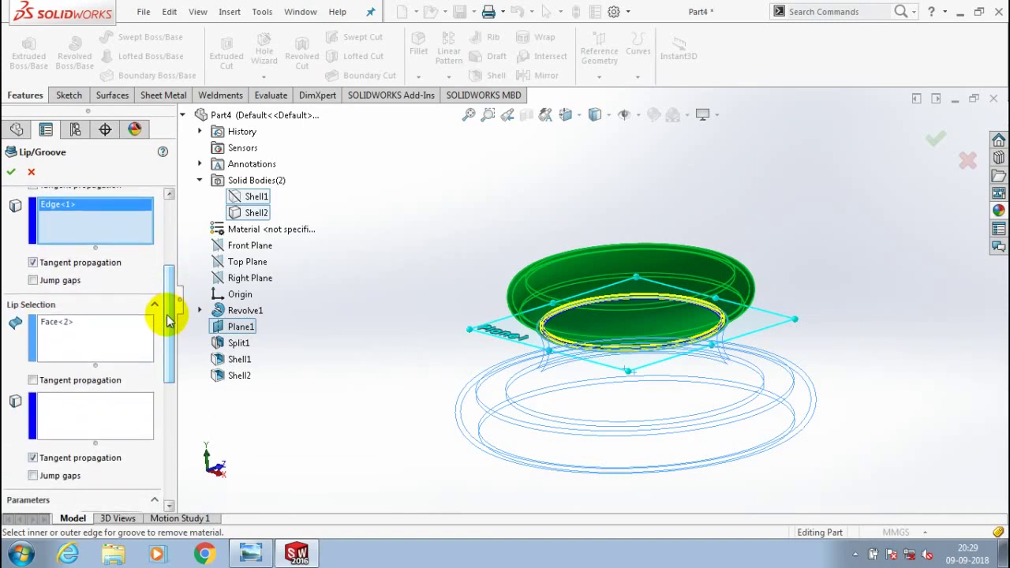
{"action": "left_click", "coordinate": [113, 345]}
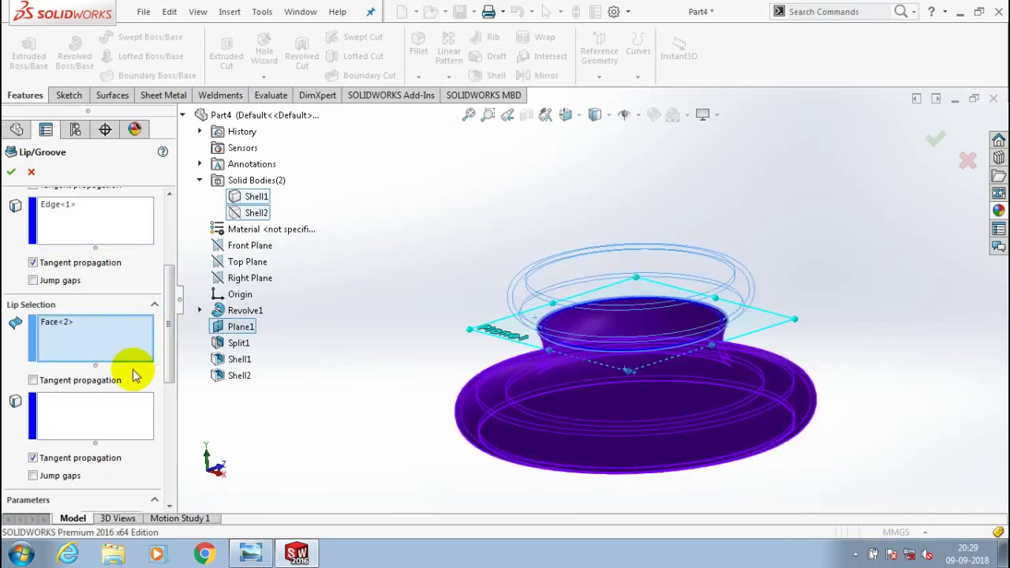
{"action": "left_click", "coordinate": [118, 410]}
{"action": "scroll", "coordinate": [582, 338], "scroll_direction": "down", "scroll_amount": 7}
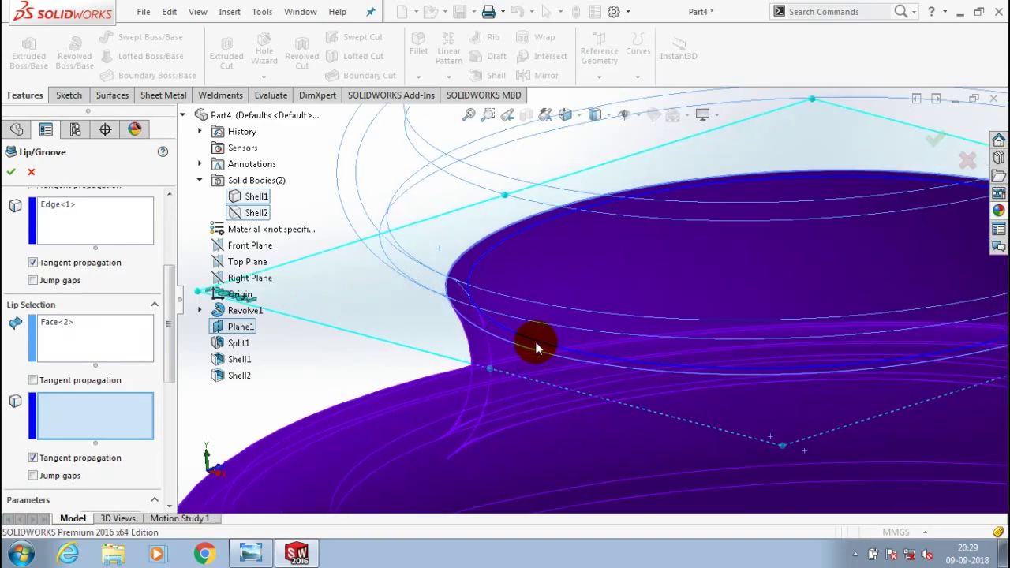
{"action": "scroll", "coordinate": [533, 325], "scroll_direction": "down", "scroll_amount": 4}
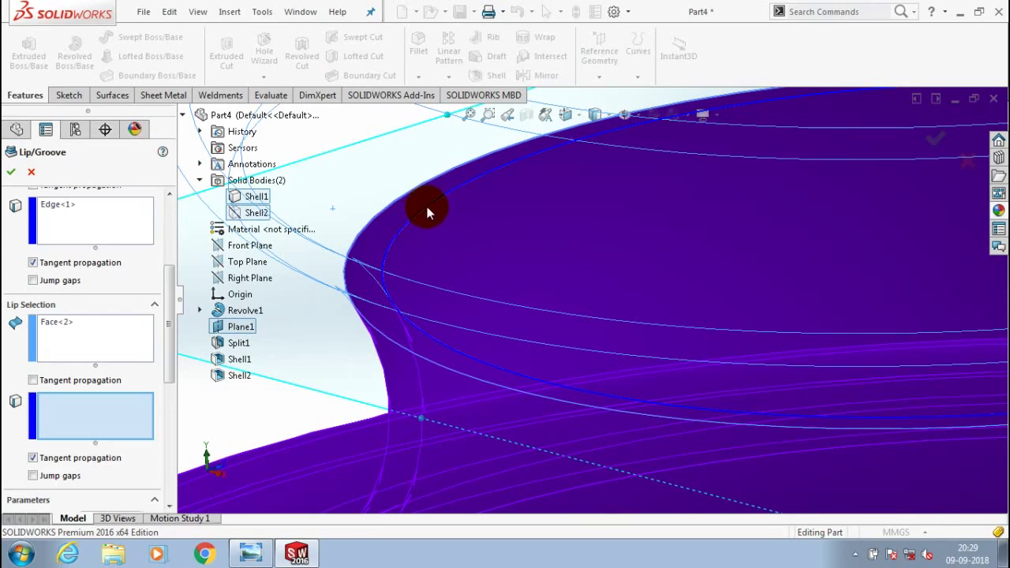
{"action": "scroll", "coordinate": [424, 211], "scroll_direction": "up", "scroll_amount": 3}
{"action": "scroll", "coordinate": [390, 309], "scroll_direction": "down", "scroll_amount": 2}
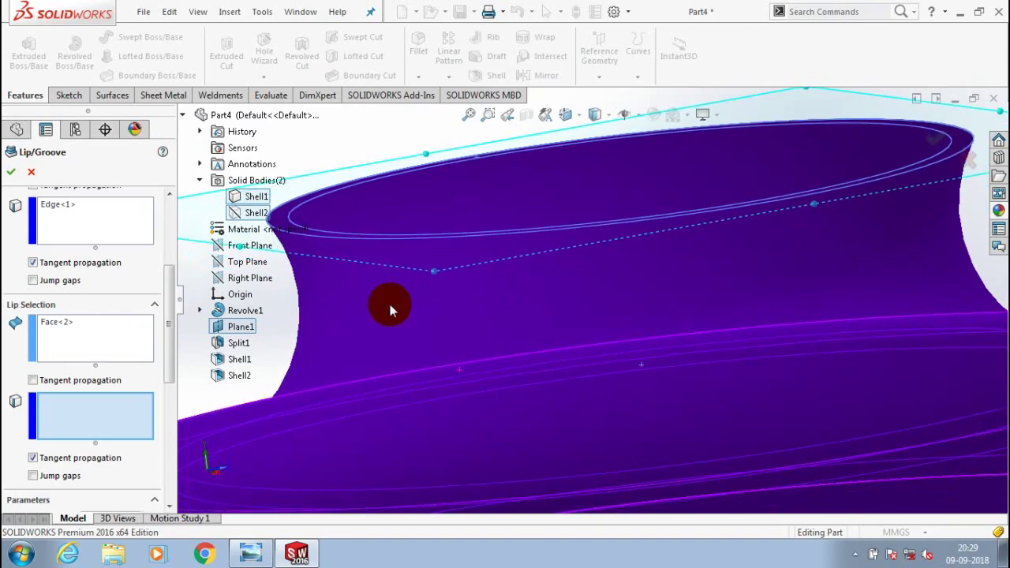
{"action": "scroll", "coordinate": [426, 280], "scroll_direction": "up", "scroll_amount": 4}
{"action": "middle_click_drag", "start_coordinate": [442, 273], "coordinate": [491, 399]}
{"action": "scroll", "coordinate": [465, 261], "scroll_direction": "down", "scroll_amount": 4}
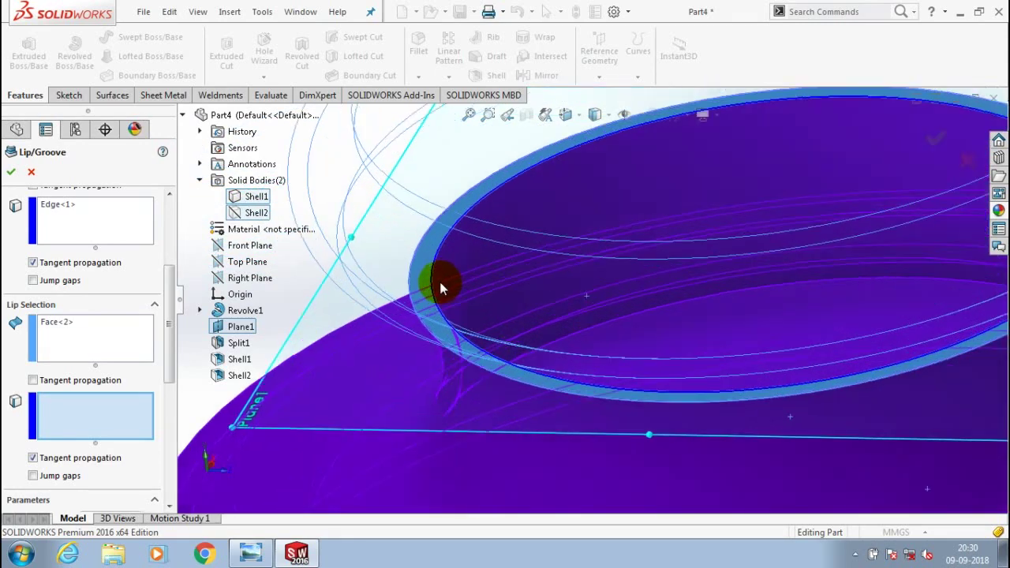
{"action": "scroll", "coordinate": [446, 280], "scroll_direction": "down", "scroll_amount": 2}
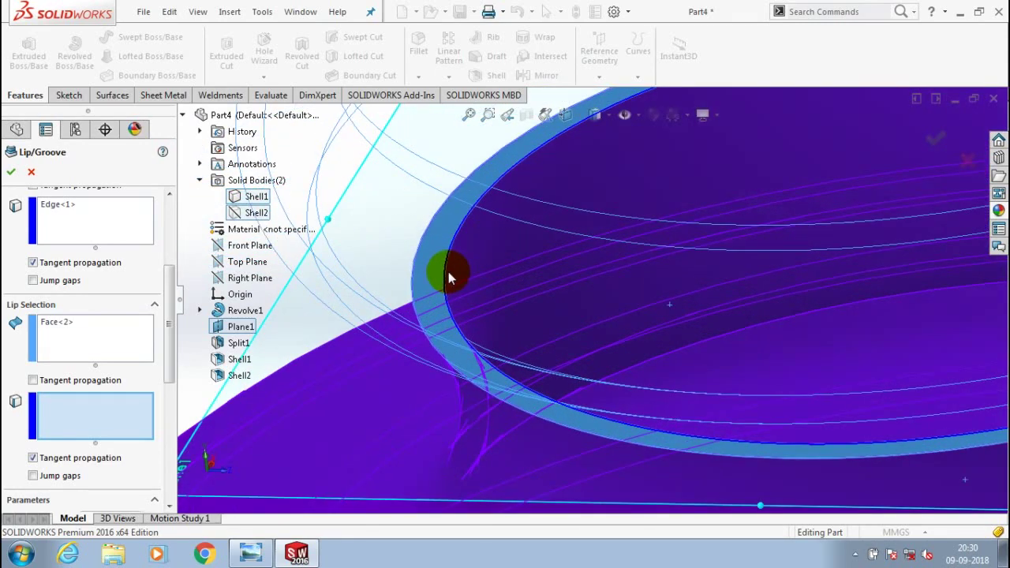
{"action": "left_click", "coordinate": [451, 271]}
{"action": "scroll", "coordinate": [681, 247], "scroll_direction": "up", "scroll_amount": 2}
{"action": "scroll", "coordinate": [687, 257], "scroll_direction": "down", "scroll_amount": 4}
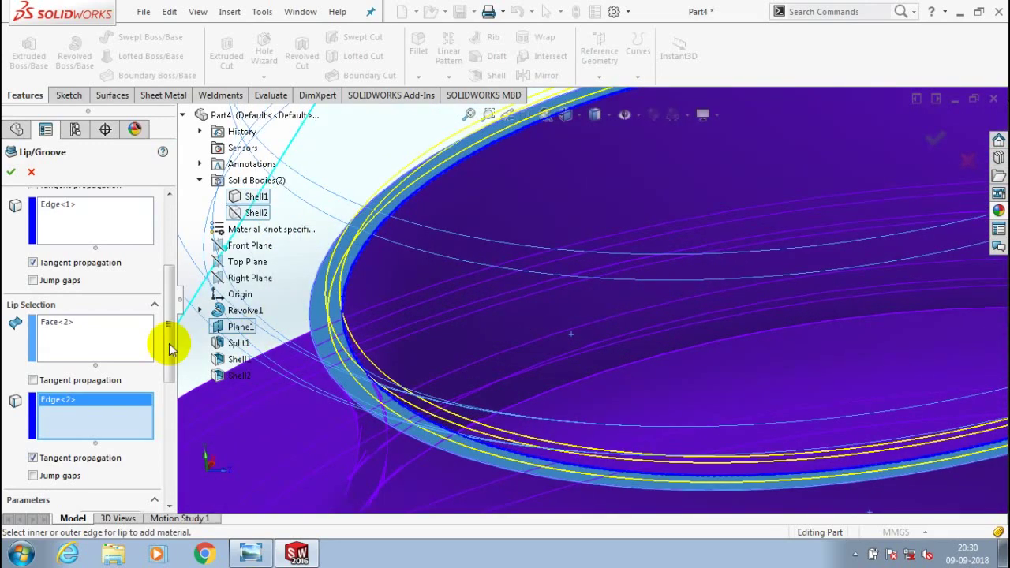
Step: Set the groove width to 4 mm with matched values linked, and create the lip and groove
{"action": "left_click_drag", "start_coordinate": [168, 347], "coordinate": [162, 418]}
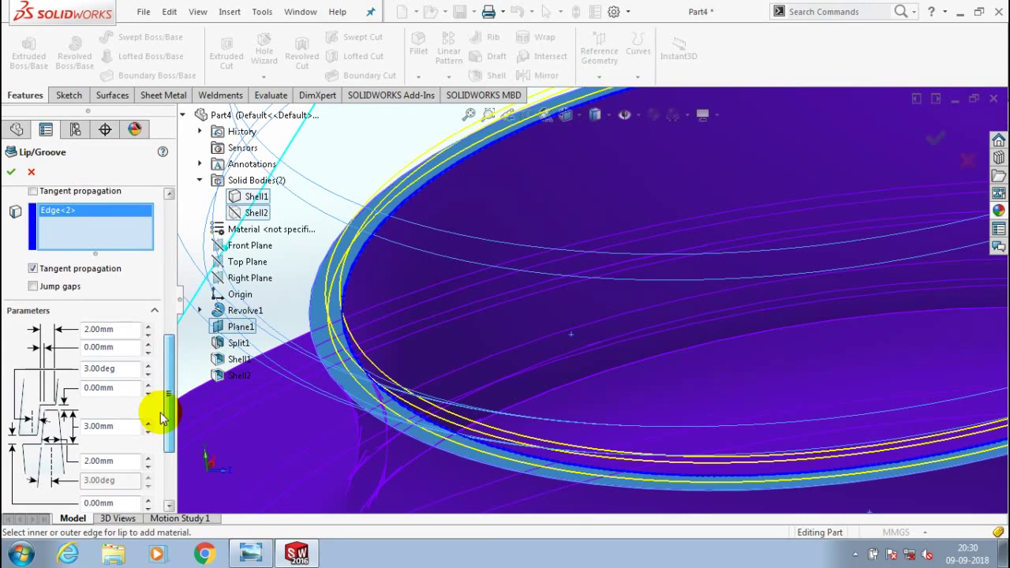
{"action": "scroll", "coordinate": [162, 418], "scroll_direction": "down", "scroll_amount": 1}
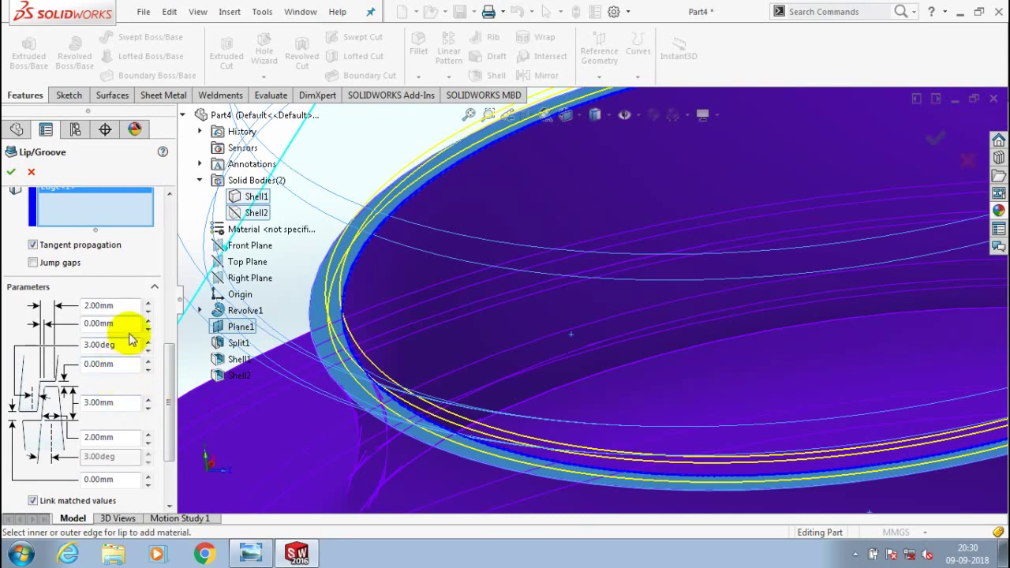
{"action": "double_click", "coordinate": [119, 305]}
{"action": "type", "text": "4"}
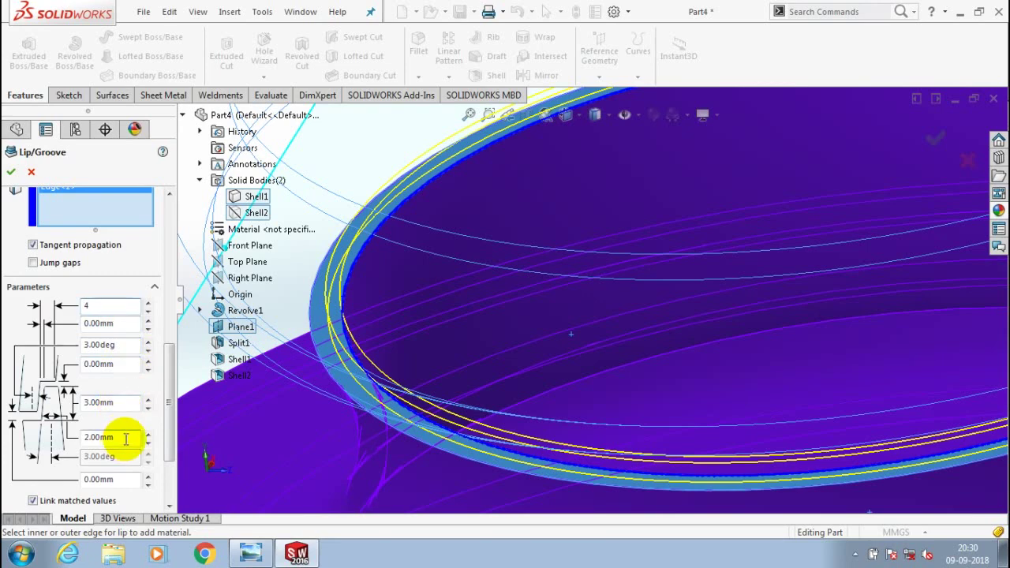
{"action": "left_click_drag", "start_coordinate": [169, 392], "coordinate": [169, 418]}
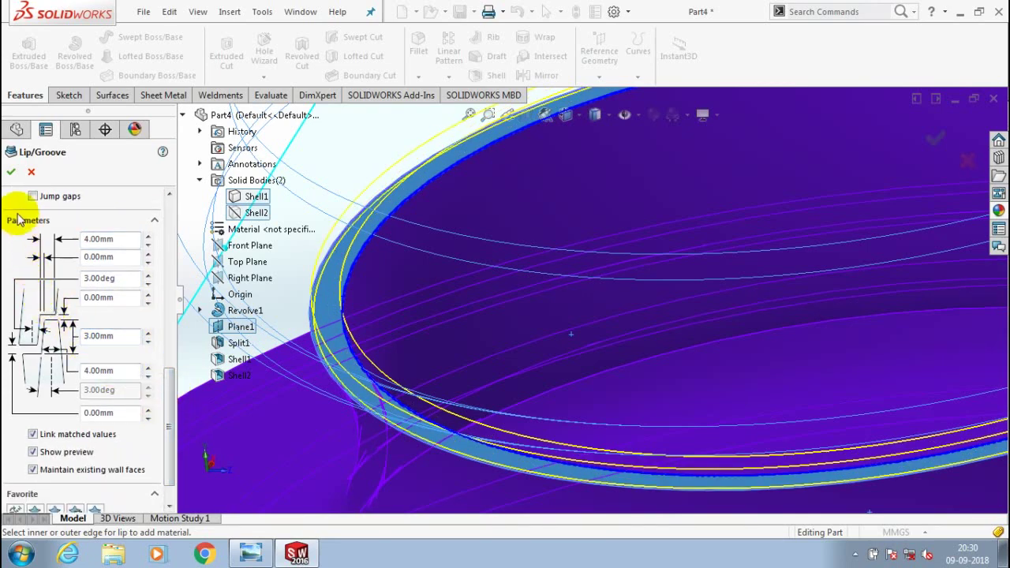
{"action": "left_click", "coordinate": [10, 173]}
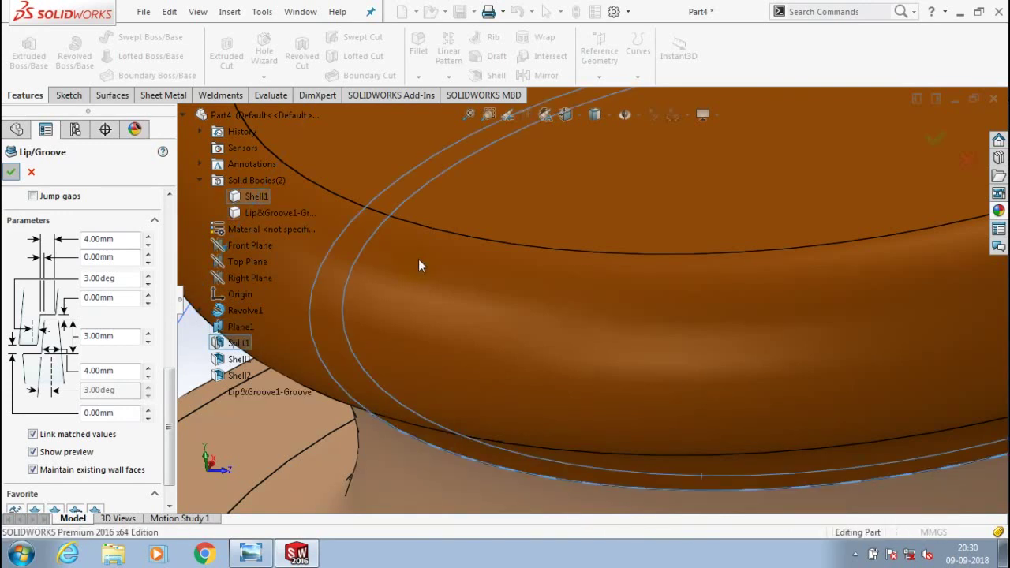
{"action": "key", "text": "Return"}
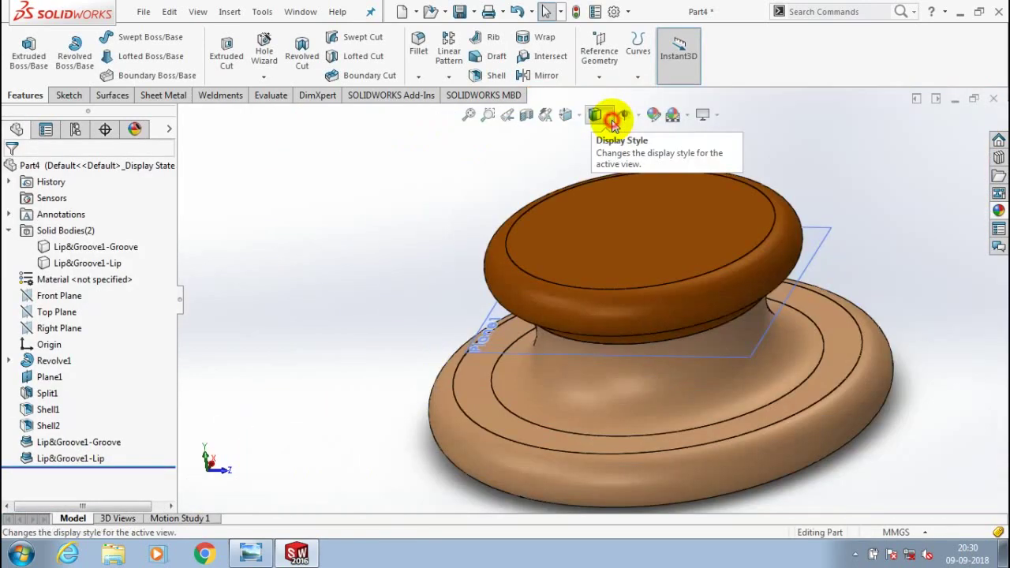
Step: Hide the reference planes in the graphics view
{"action": "left_click", "coordinate": [637, 116]}
{"action": "left_click", "coordinate": [638, 118]}
{"action": "left_click", "coordinate": [621, 133]}
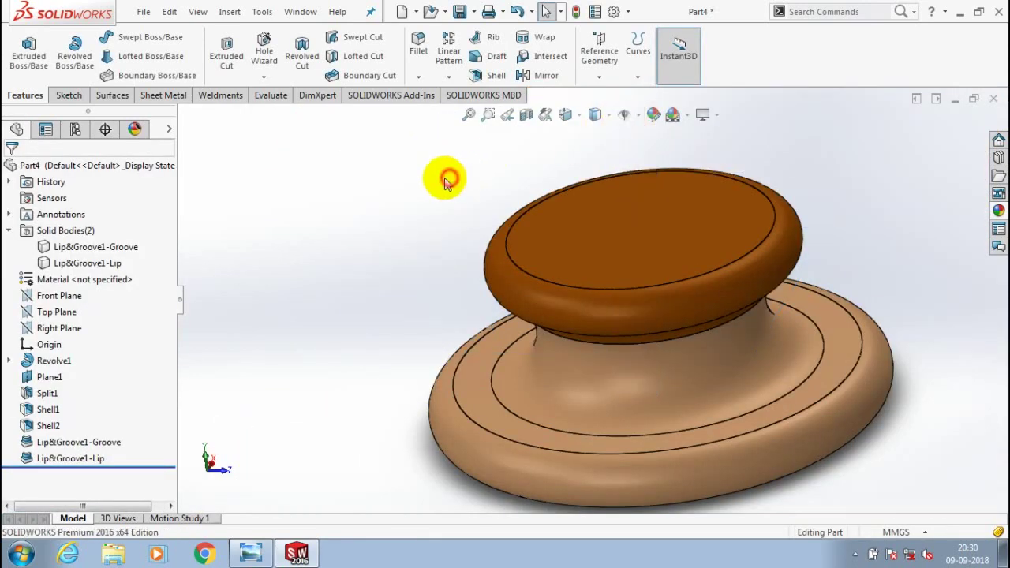
Step: Hide the upper body so the lip on the lower body's top rim is exposed
{"action": "right_click", "coordinate": [82, 248]}
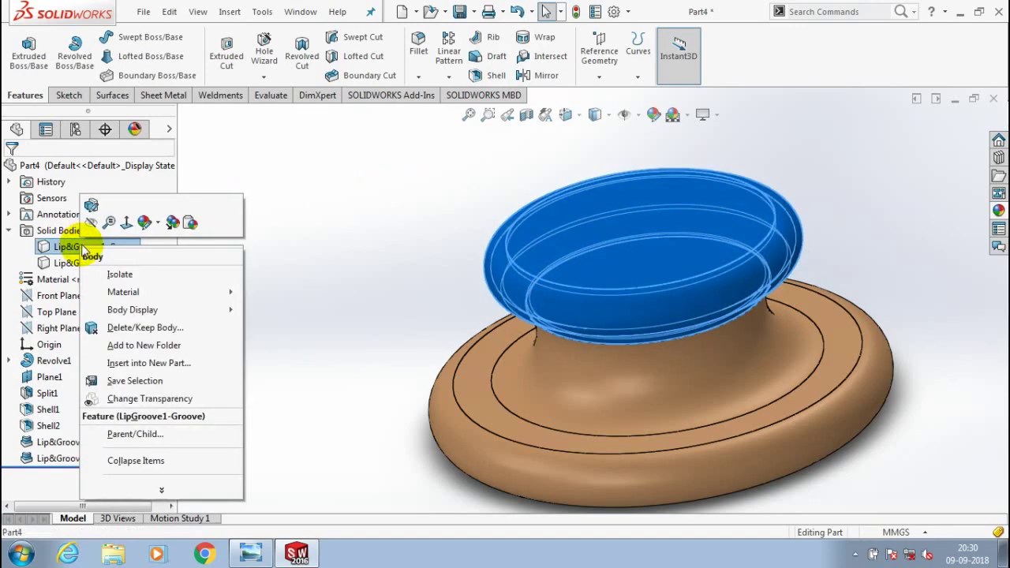
{"action": "left_click", "coordinate": [91, 205]}
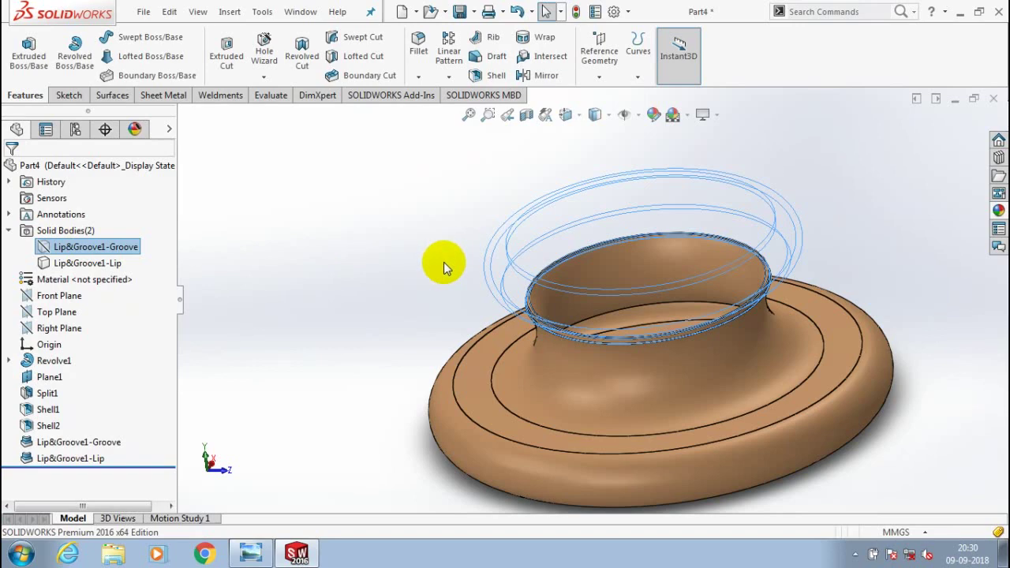
{"action": "scroll", "coordinate": [489, 284], "scroll_direction": "down", "scroll_amount": 5}
{"action": "middle_click_drag", "start_coordinate": [489, 284], "coordinate": [430, 283]}
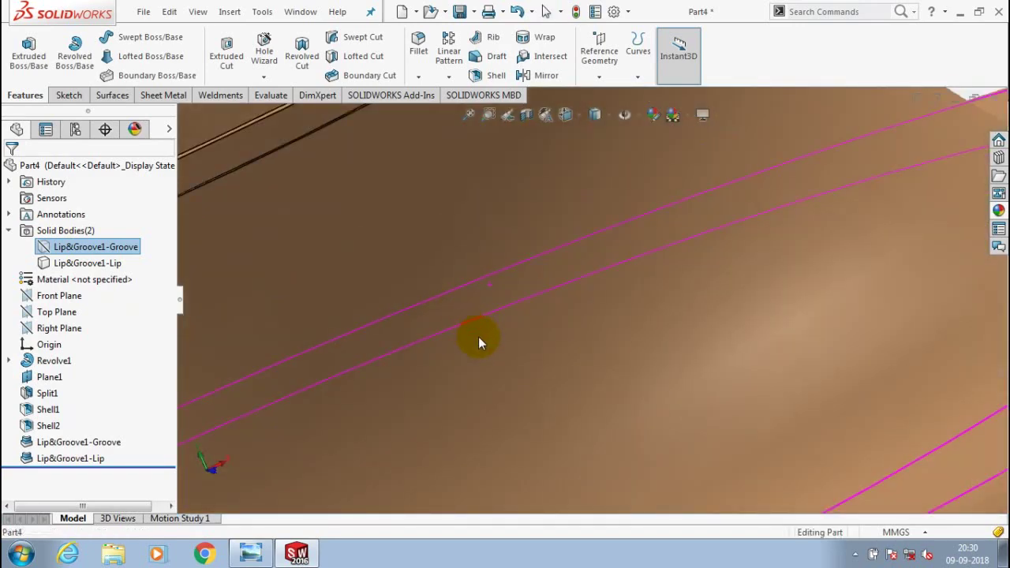
{"action": "scroll", "coordinate": [478, 336], "scroll_direction": "up", "scroll_amount": 5}
{"action": "middle_click_drag", "start_coordinate": [290, 202], "coordinate": [379, 244]}
{"action": "scroll", "coordinate": [379, 244], "scroll_direction": "down", "scroll_amount": 4}
{"action": "scroll", "coordinate": [386, 328], "scroll_direction": "up", "scroll_amount": 4}
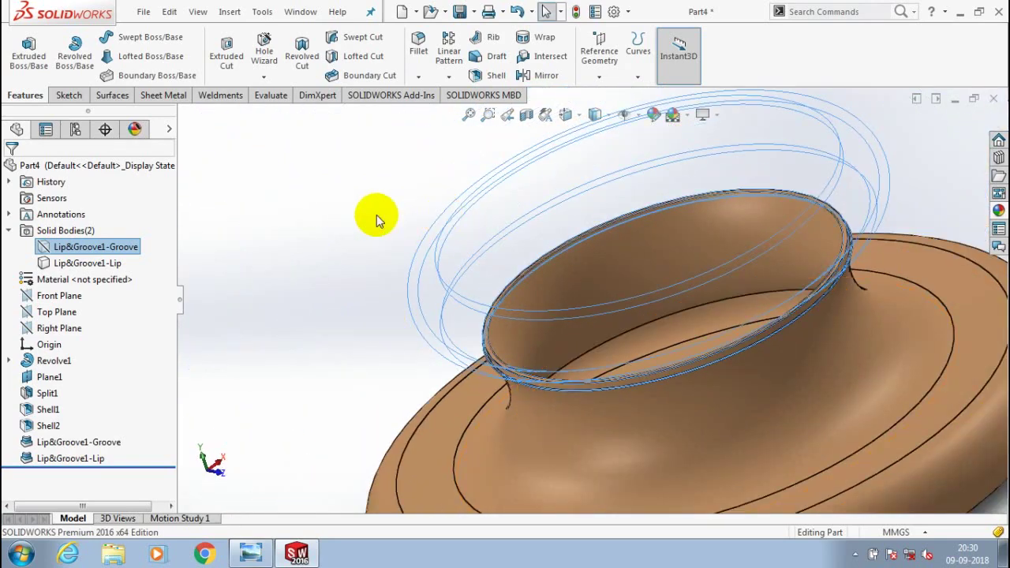
{"action": "left_click", "coordinate": [229, 215]}
Step: Examine the lip profile around the lower body's top rim up close and from several angles
{"action": "scroll", "coordinate": [529, 263], "scroll_direction": "down", "scroll_amount": 6}
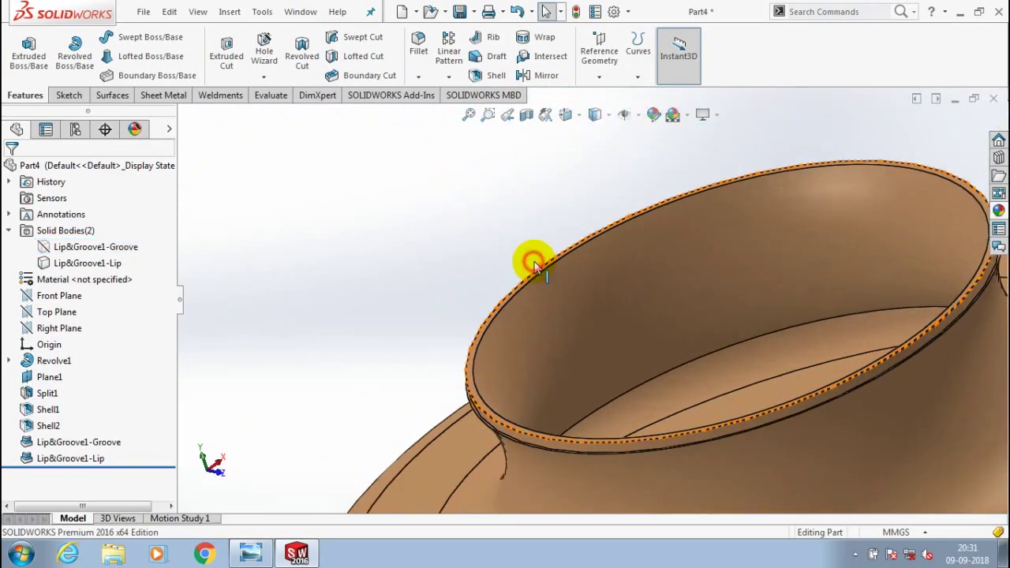
{"action": "scroll", "coordinate": [548, 350], "scroll_direction": "up", "scroll_amount": 4}
{"action": "scroll", "coordinate": [545, 363], "scroll_direction": "down", "scroll_amount": 5}
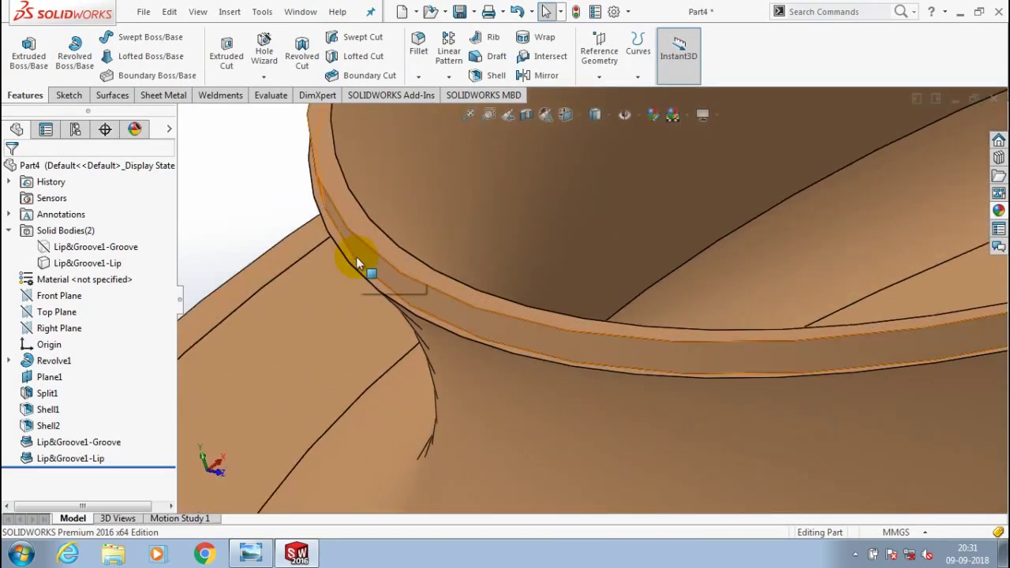
{"action": "scroll", "coordinate": [354, 256], "scroll_direction": "up", "scroll_amount": 5}
{"action": "middle_click_drag", "start_coordinate": [360, 260], "coordinate": [560, 232]}
{"action": "scroll", "coordinate": [631, 217], "scroll_direction": "down", "scroll_amount": 8}
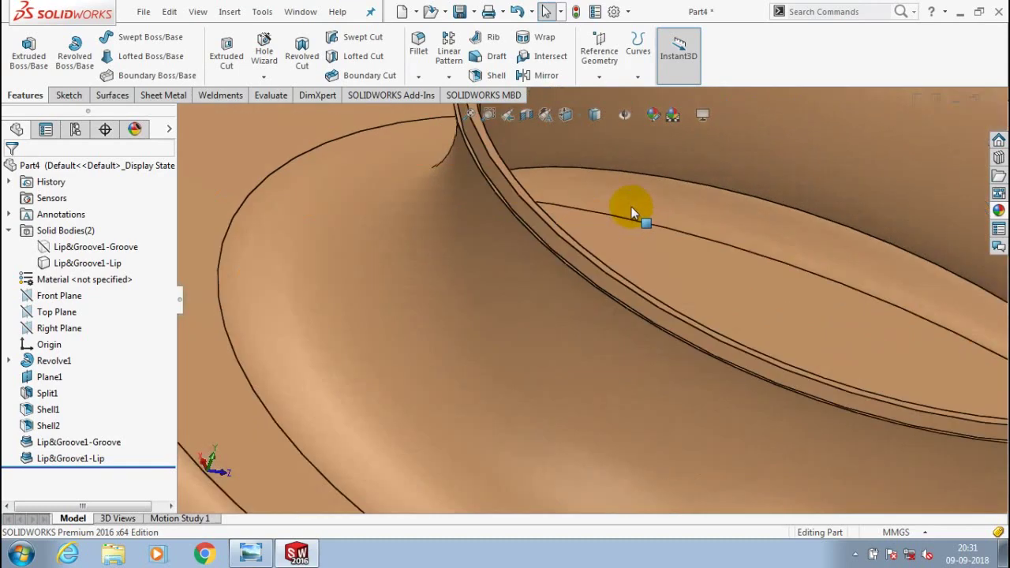
{"action": "scroll", "coordinate": [565, 244], "scroll_direction": "up", "scroll_amount": 8}
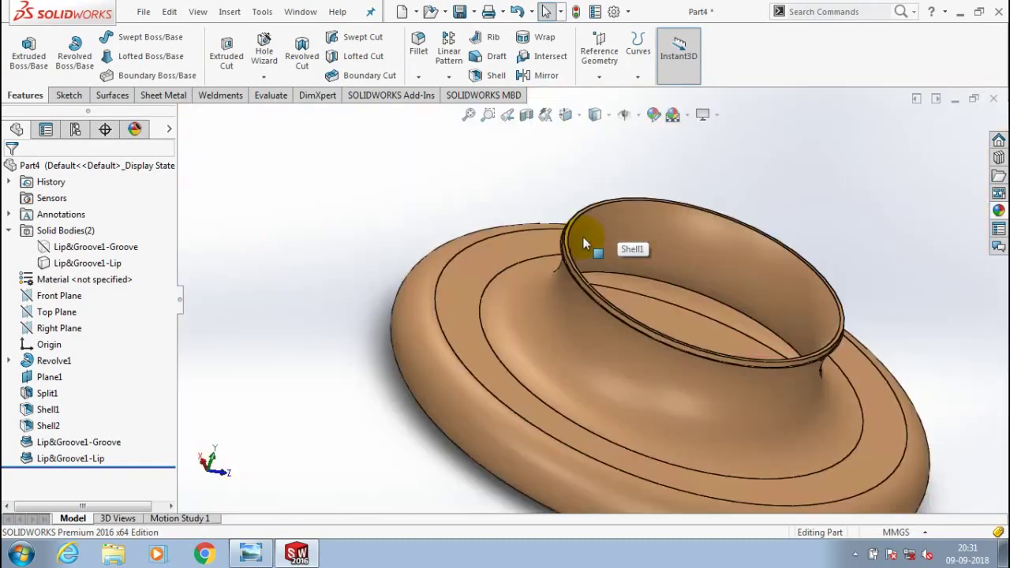
{"action": "scroll", "coordinate": [560, 249], "scroll_direction": "down", "scroll_amount": 8}
{"action": "scroll", "coordinate": [567, 316], "scroll_direction": "up", "scroll_amount": 5}
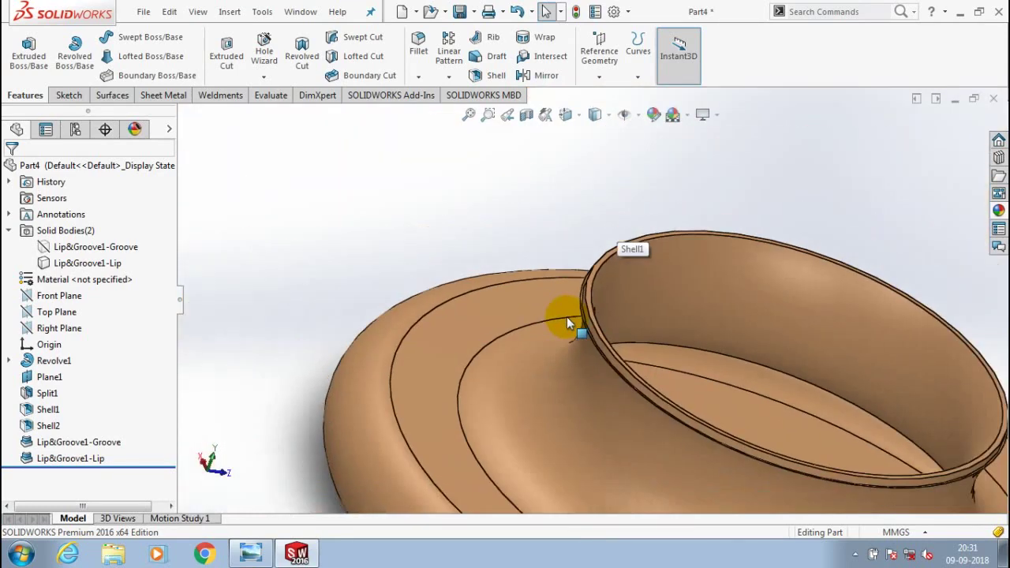
{"action": "scroll", "coordinate": [567, 317], "scroll_direction": "down", "scroll_amount": 3}
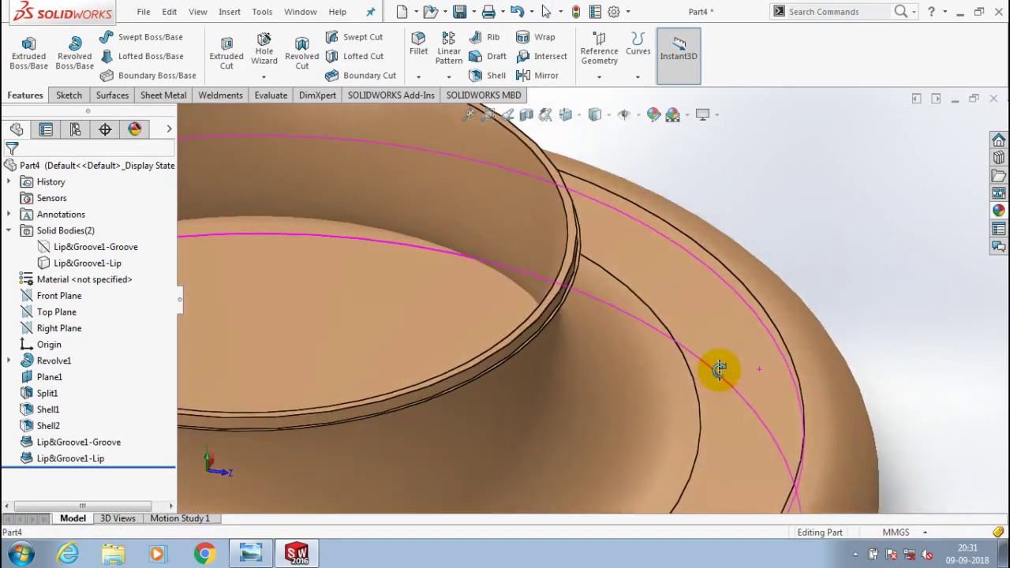
{"action": "scroll", "coordinate": [550, 299], "scroll_direction": "up", "scroll_amount": 6}
{"action": "scroll", "coordinate": [551, 299], "scroll_direction": "up", "scroll_amount": 3}
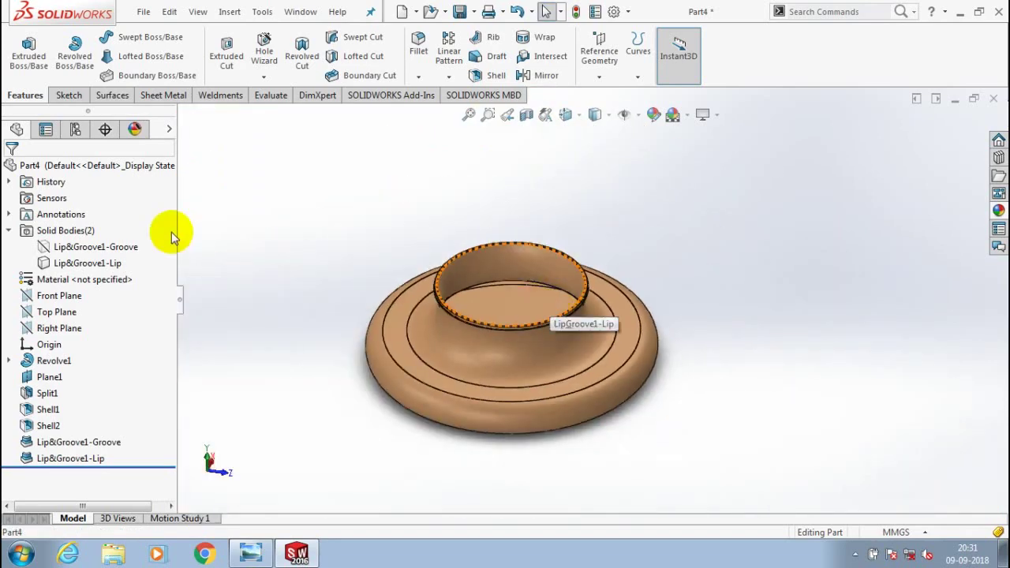
Step: Show the upper body again and hide the lower body
{"action": "right_click", "coordinate": [93, 240]}
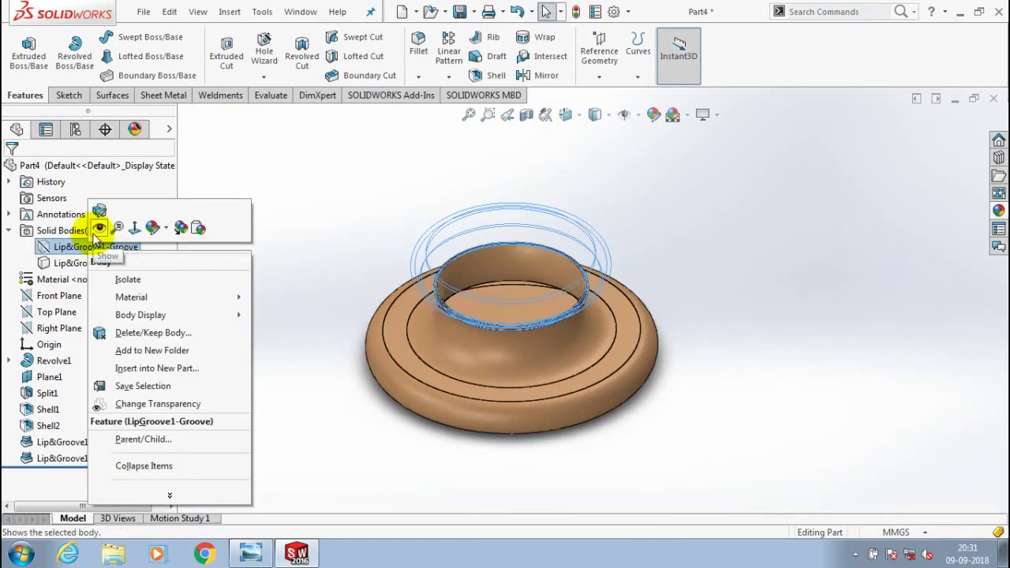
{"action": "left_click", "coordinate": [90, 246]}
{"action": "left_click", "coordinate": [96, 266]}
{"action": "right_click", "coordinate": [97, 268]}
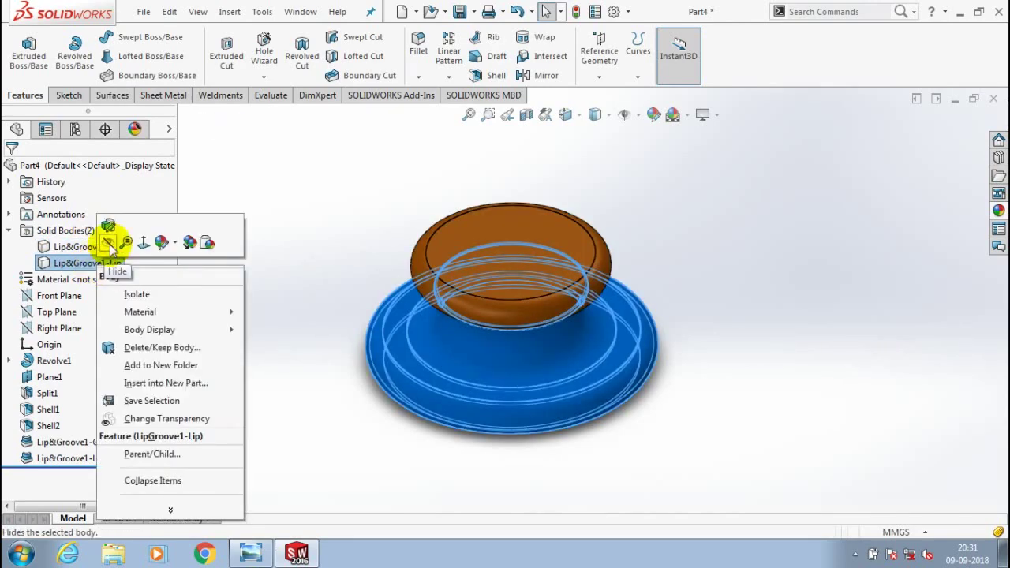
{"action": "left_click", "coordinate": [108, 243]}
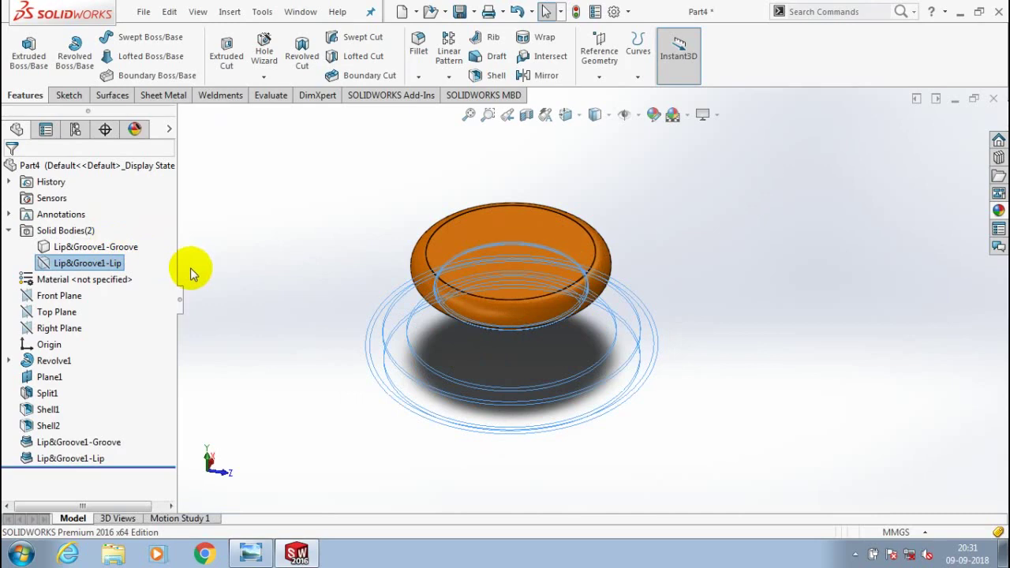
Step: Examine the groove around the upper body's bottom rim from below and up close
{"action": "left_click", "coordinate": [447, 323]}
{"action": "middle_click_drag", "start_coordinate": [446, 323], "coordinate": [470, 344]}
{"action": "scroll", "coordinate": [447, 287], "scroll_direction": "down", "scroll_amount": 5}
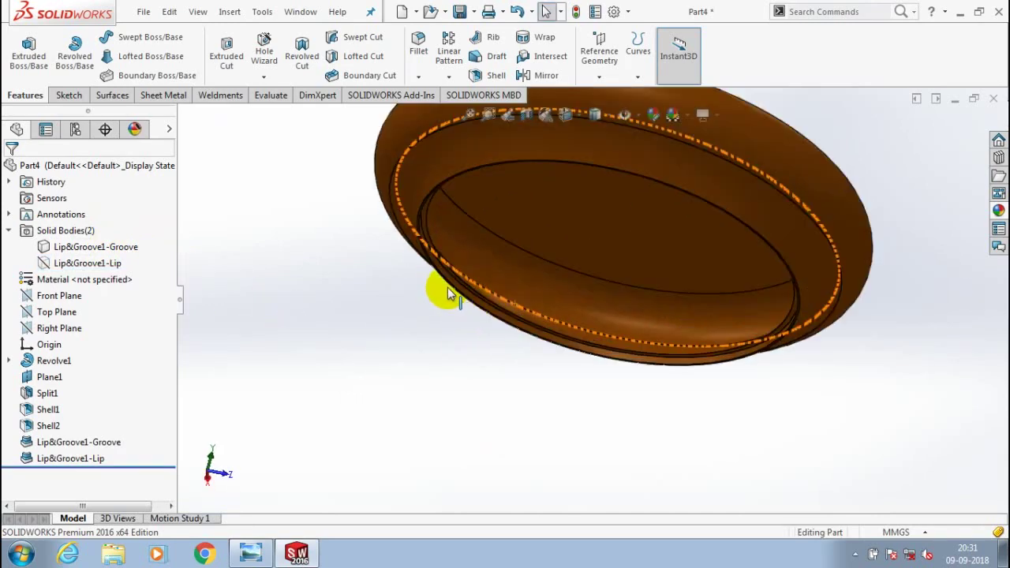
{"action": "scroll", "coordinate": [440, 272], "scroll_direction": "down", "scroll_amount": 3}
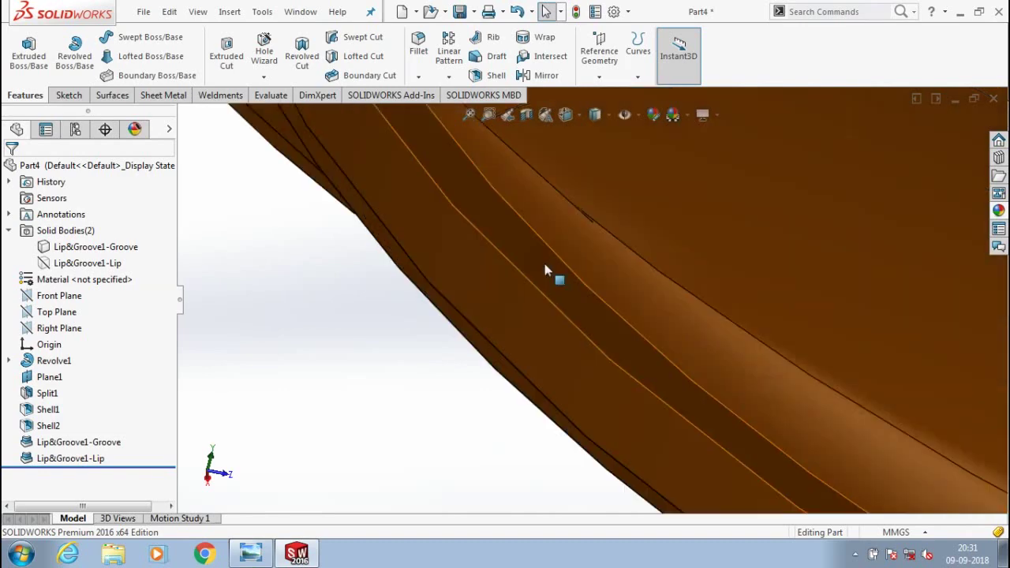
{"action": "scroll", "coordinate": [525, 304], "scroll_direction": "up", "scroll_amount": 5}
{"action": "mouse_move", "coordinate": [532, 303]}
{"action": "middle_mouse_down"}
{"action": "mouse_move", "coordinate": [541, 336]}
{"action": "mouse_move", "coordinate": [485, 361]}
{"action": "mouse_move", "coordinate": [579, 347]}
{"action": "mouse_move", "coordinate": [534, 350]}
{"action": "mouse_move", "coordinate": [507, 323]}
{"action": "mouse_move", "coordinate": [521, 308]}
{"action": "middle_mouse_up"}
{"action": "scroll", "coordinate": [492, 391], "scroll_direction": "up", "scroll_amount": 3}
{"action": "scroll", "coordinate": [602, 406], "scroll_direction": "down", "scroll_amount": 4}
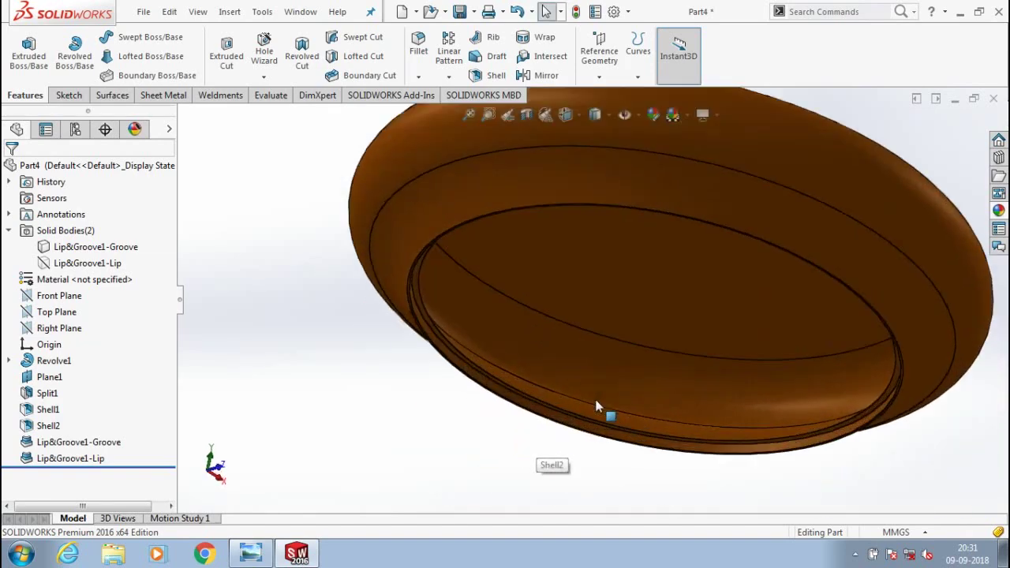
{"action": "scroll", "coordinate": [598, 406], "scroll_direction": "up", "scroll_amount": 5}
{"action": "middle_click_drag", "start_coordinate": [519, 316], "coordinate": [600, 150]}
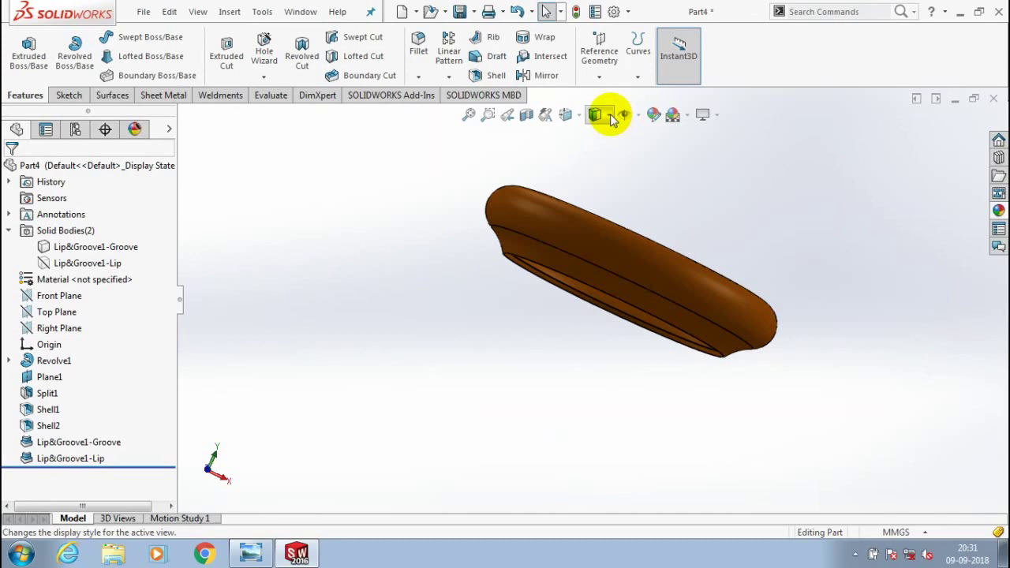
Step: Switch the display style to wireframe and inspect the edges of the upper body's groove
{"action": "left_click", "coordinate": [598, 115]}
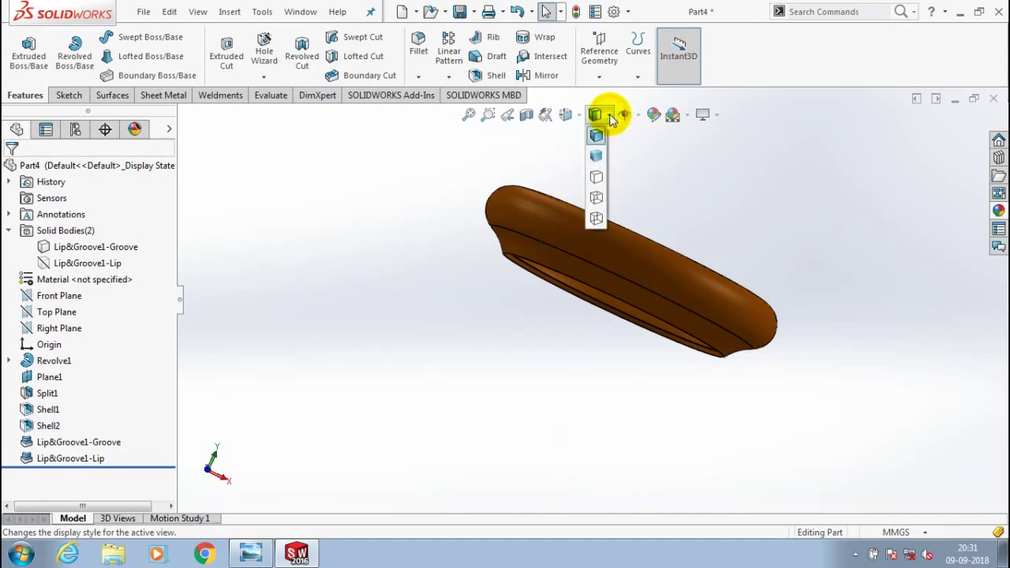
{"action": "left_click", "coordinate": [596, 218]}
{"action": "mouse_move", "coordinate": [559, 293]}
{"action": "middle_mouse_down"}
{"action": "mouse_move", "coordinate": [558, 253]}
{"action": "mouse_move", "coordinate": [542, 300]}
{"action": "middle_mouse_up"}
{"action": "scroll", "coordinate": [541, 300], "scroll_direction": "down", "scroll_amount": 5}
{"action": "middle_click_drag", "start_coordinate": [564, 263], "coordinate": [577, 251]}
{"action": "scroll", "coordinate": [577, 251], "scroll_direction": "up", "scroll_amount": 5}
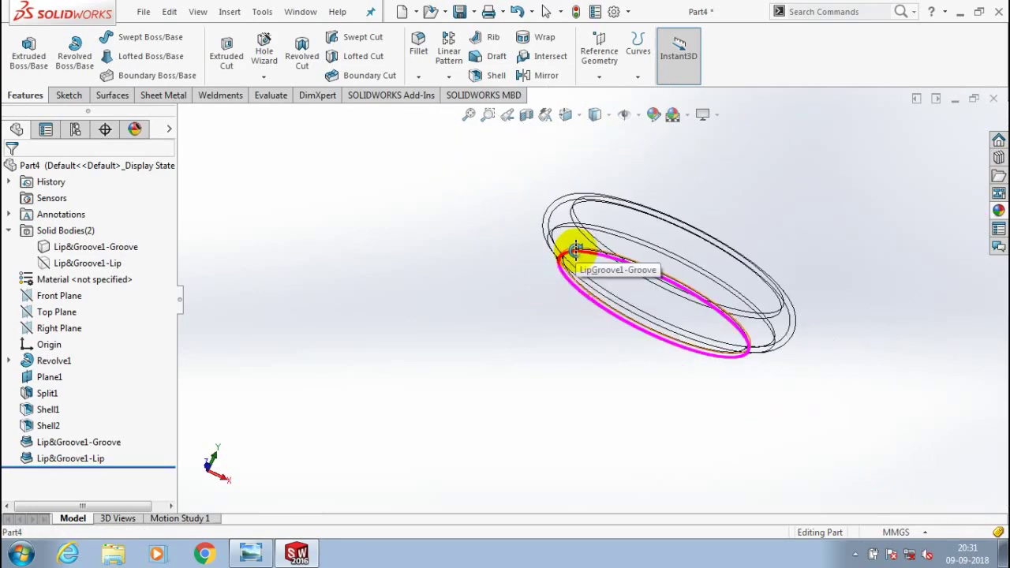
Step: Return the display style to shaded with edges and show the lower body again
{"action": "left_click", "coordinate": [612, 116]}
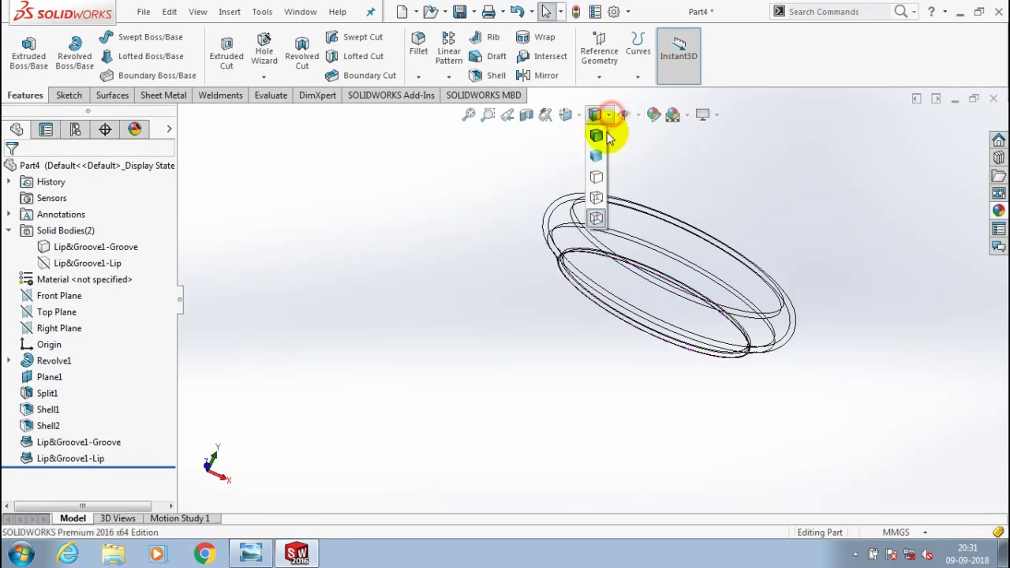
{"action": "left_click", "coordinate": [602, 131]}
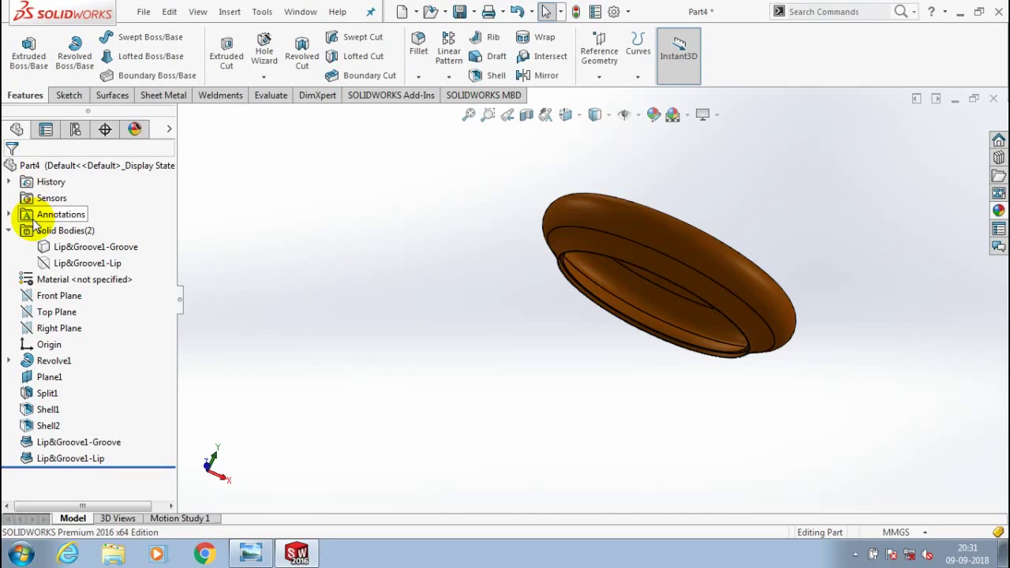
{"action": "right_click", "coordinate": [73, 263]}
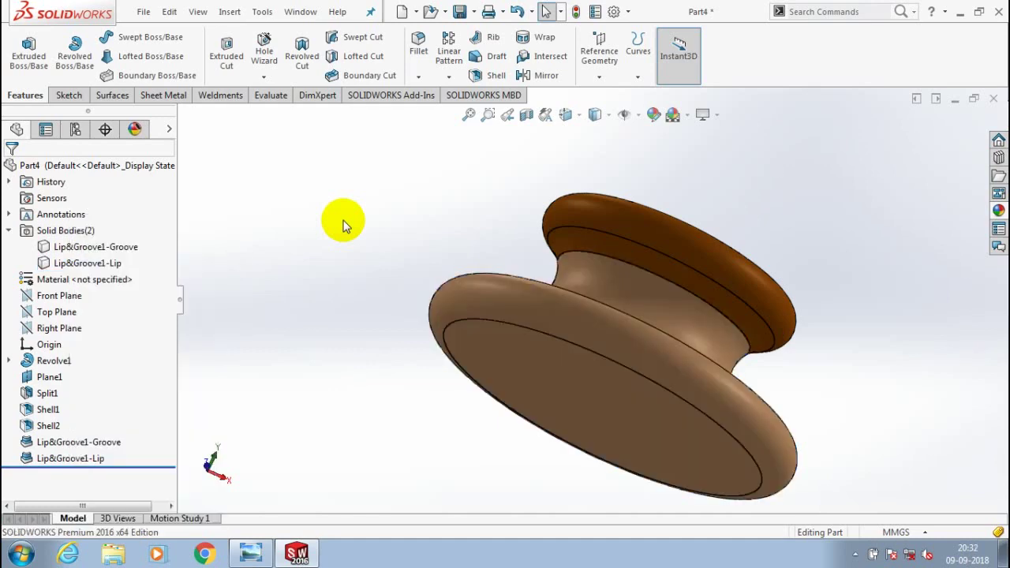
{"action": "middle_click_drag", "start_coordinate": [343, 225], "coordinate": [307, 291]}
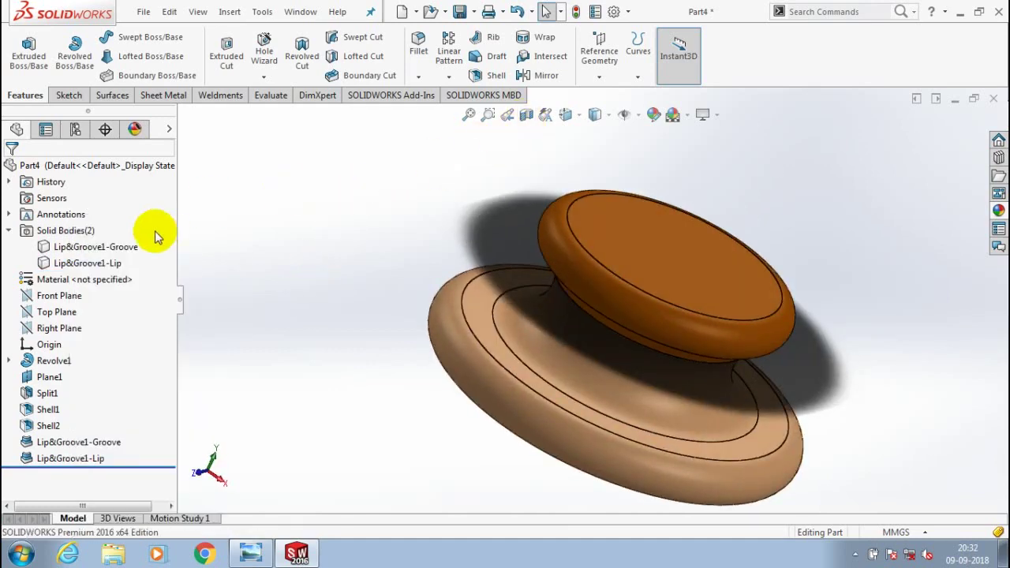
Step: Preview a planar section view on the Front Plane to examine the lip and groove joint, and exit without keeping the section
{"action": "left_click", "coordinate": [58, 301]}
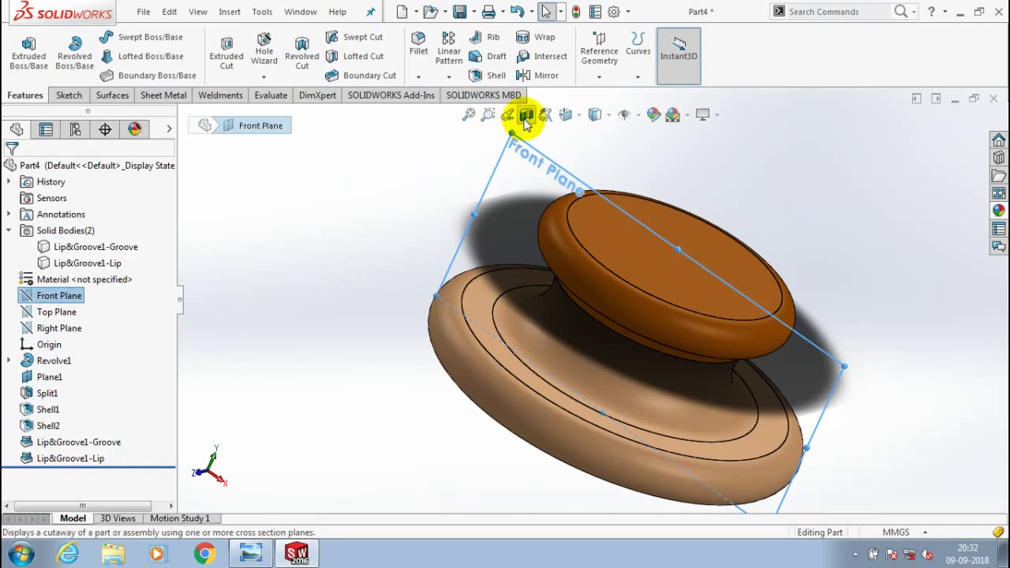
{"action": "left_click", "coordinate": [527, 117]}
{"action": "scroll", "coordinate": [590, 214], "scroll_direction": "down", "scroll_amount": 3}
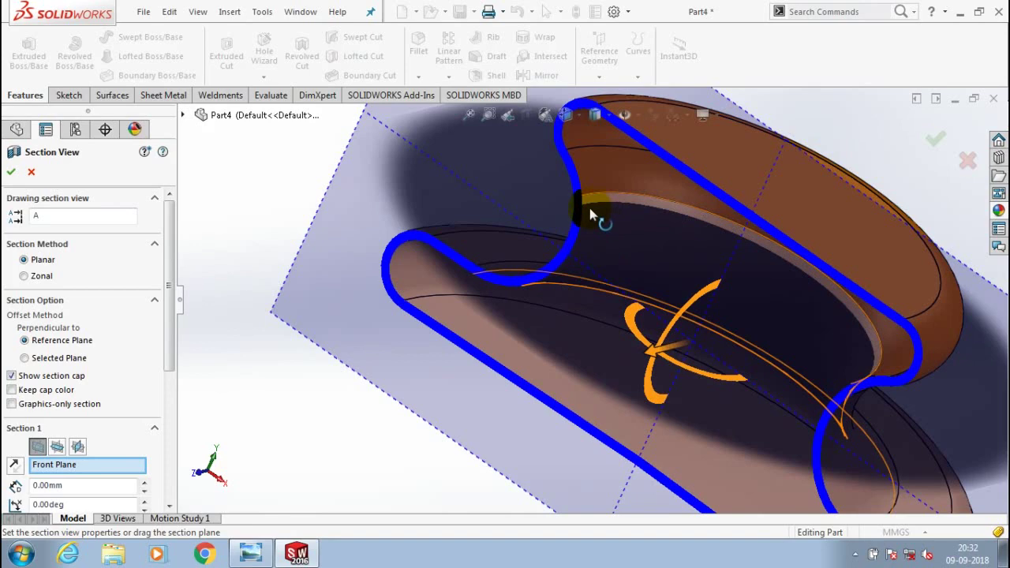
{"action": "scroll", "coordinate": [596, 221], "scroll_direction": "down", "scroll_amount": 3}
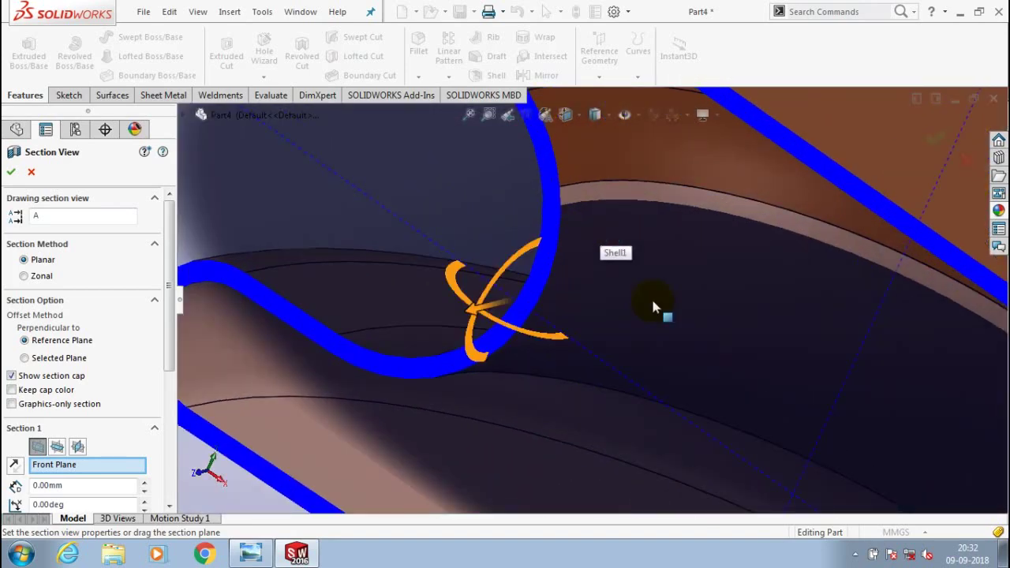
{"action": "scroll", "coordinate": [651, 302], "scroll_direction": "up", "scroll_amount": 3}
{"action": "mouse_move", "coordinate": [656, 318]}
{"action": "left_mouse_down"}
{"action": "mouse_move", "coordinate": [640, 293]}
{"action": "mouse_move", "coordinate": [662, 317]}
{"action": "left_mouse_up"}
{"action": "middle_click_drag", "start_coordinate": [661, 316], "coordinate": [684, 358]}
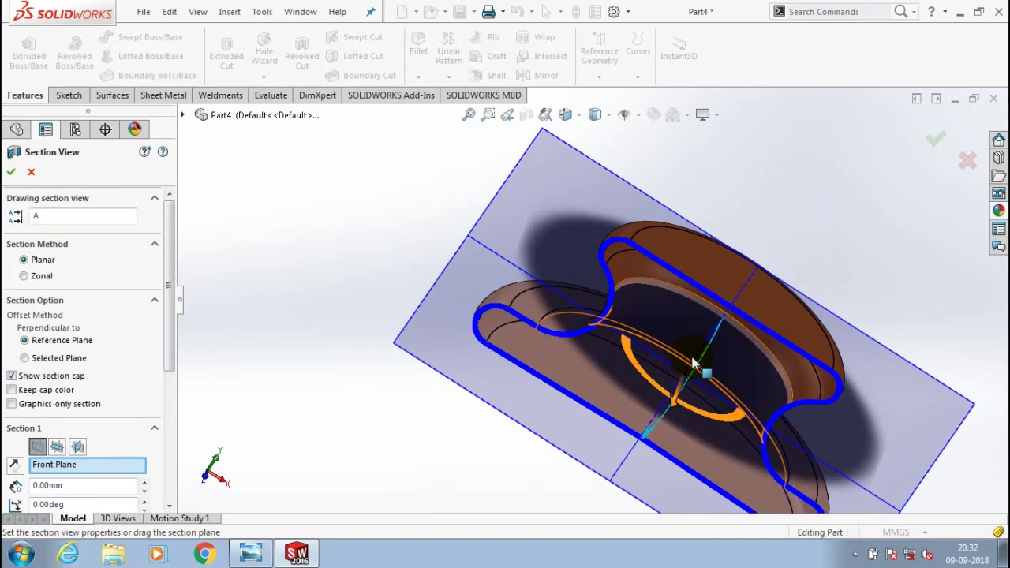
{"action": "scroll", "coordinate": [677, 332], "scroll_direction": "down", "scroll_amount": 5}
{"action": "middle_click_drag", "start_coordinate": [661, 302], "coordinate": [540, 218]}
{"action": "scroll", "coordinate": [343, 253], "scroll_direction": "up", "scroll_amount": 3}
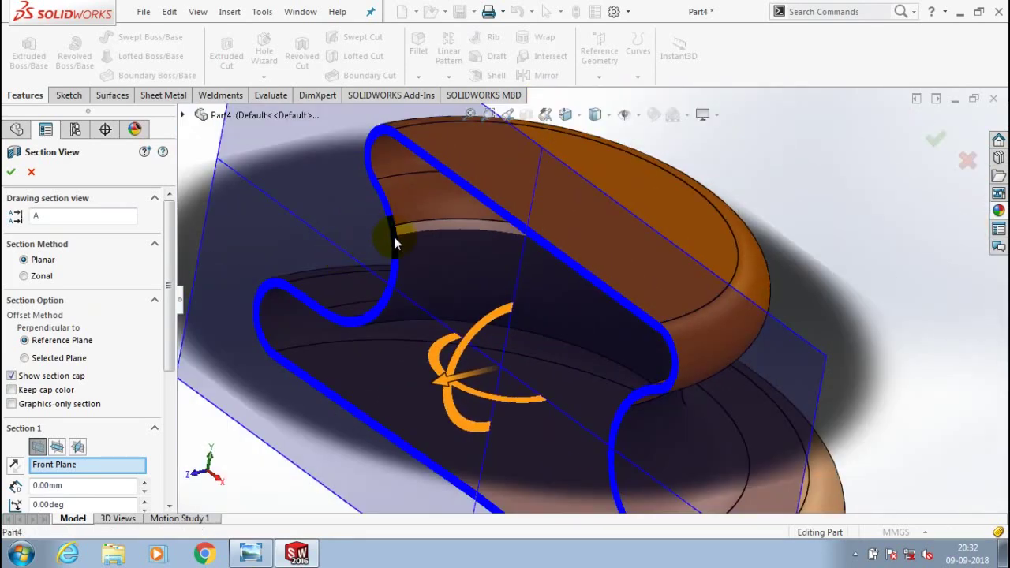
{"action": "scroll", "coordinate": [436, 284], "scroll_direction": "down", "scroll_amount": 1}
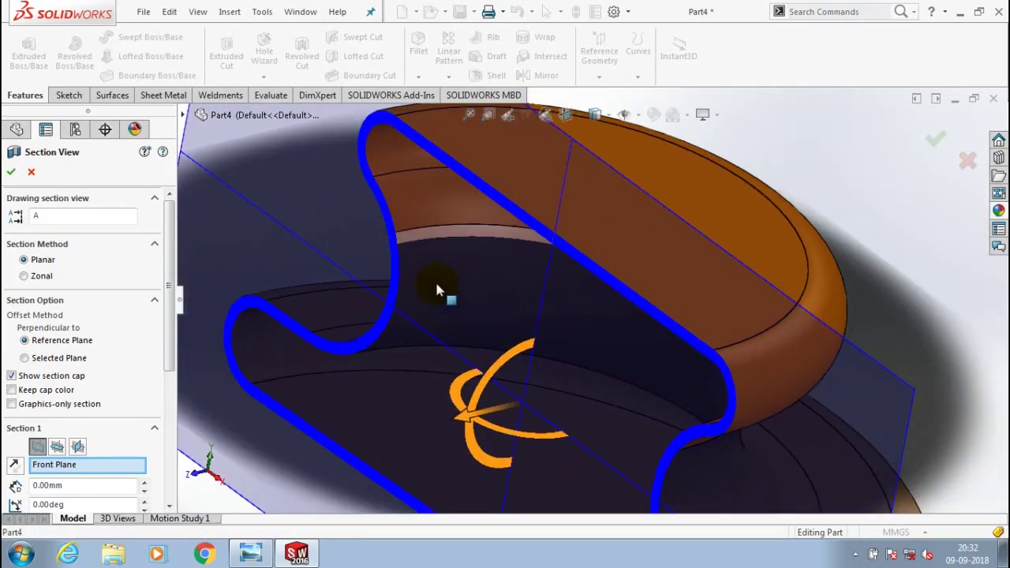
{"action": "scroll", "coordinate": [435, 281], "scroll_direction": "down", "scroll_amount": 3}
{"action": "scroll", "coordinate": [434, 280], "scroll_direction": "up", "scroll_amount": 6}
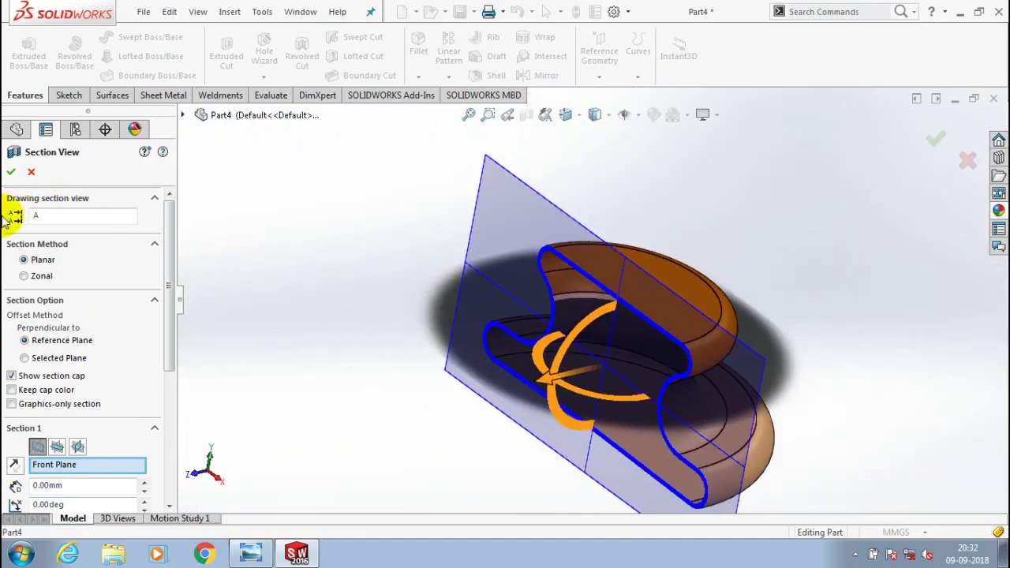
{"action": "left_click", "coordinate": [30, 174]}
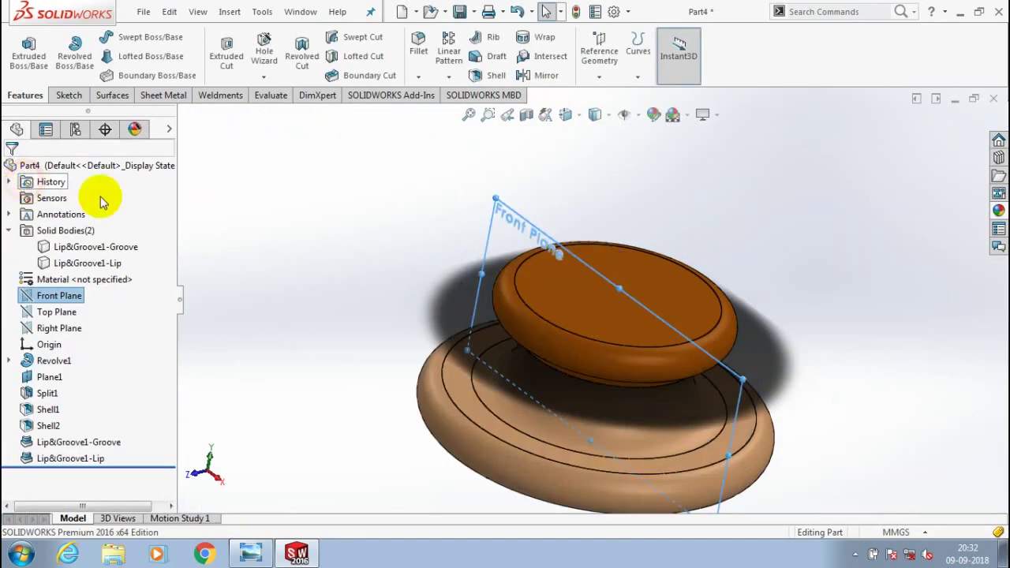
Step: Clear the plane selection and set the display style of the whole part to hidden lines visible
{"action": "scroll", "coordinate": [402, 184], "scroll_direction": "up", "scroll_amount": 3}
{"action": "left_click", "coordinate": [480, 171]}
{"action": "left_click", "coordinate": [624, 115]}
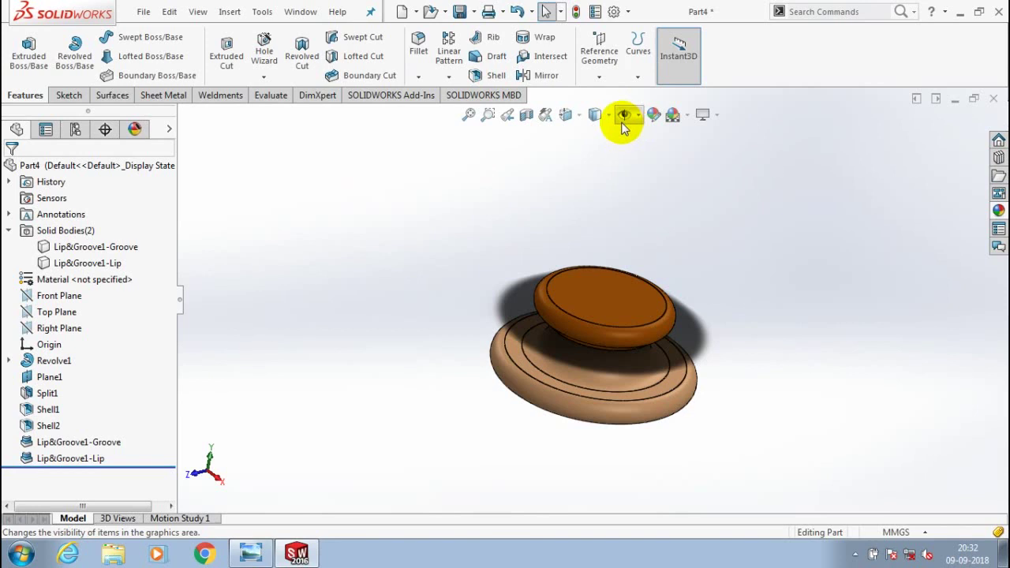
{"action": "left_click", "coordinate": [576, 160]}
{"action": "left_click", "coordinate": [597, 116]}
{"action": "left_click", "coordinate": [596, 198]}
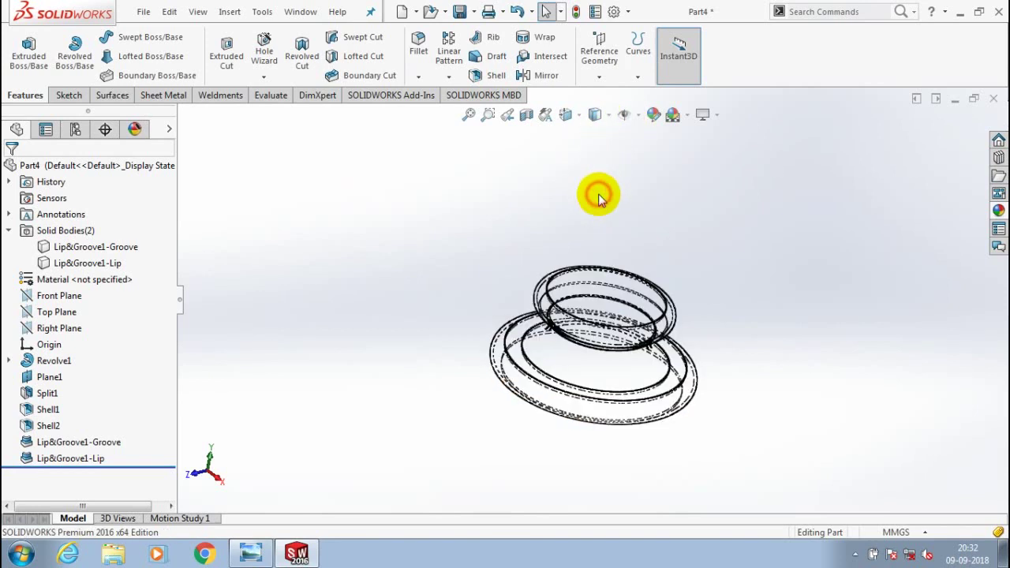